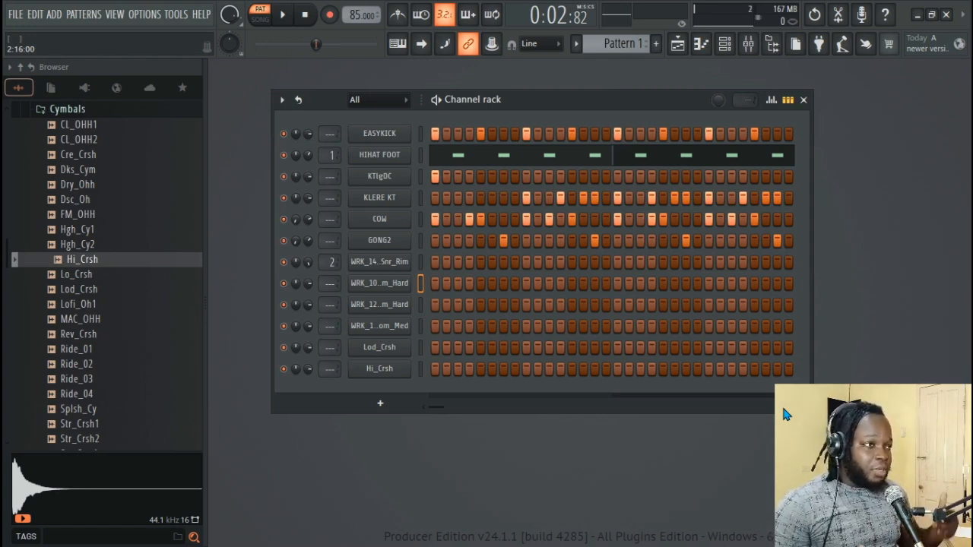
Play Pattern 1 from its beginning to listen to the existing drum groove.
click(305, 14)
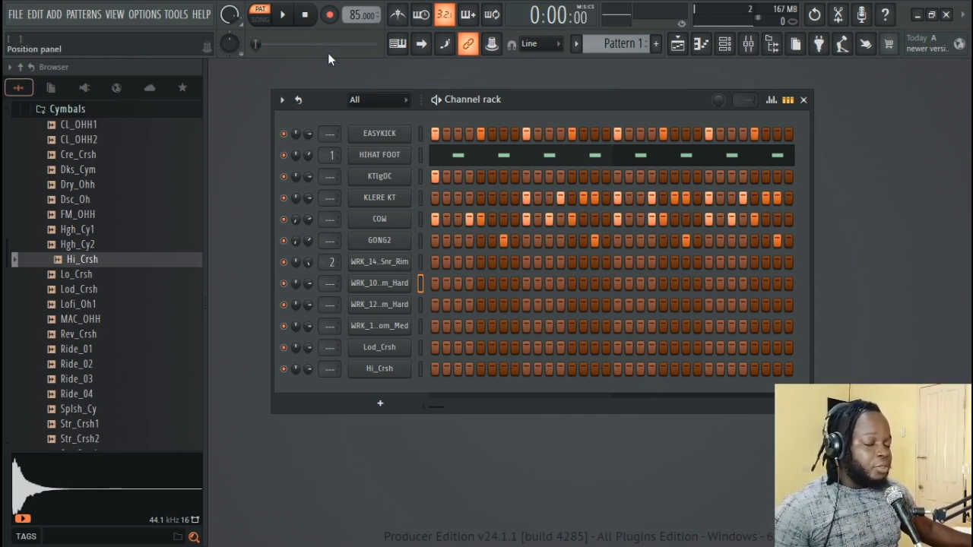
key(space)
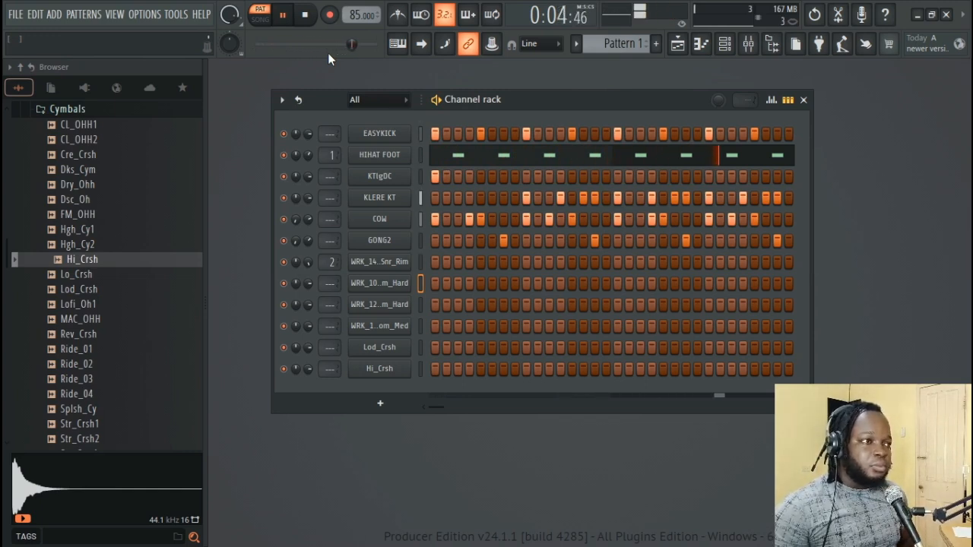
key(space)
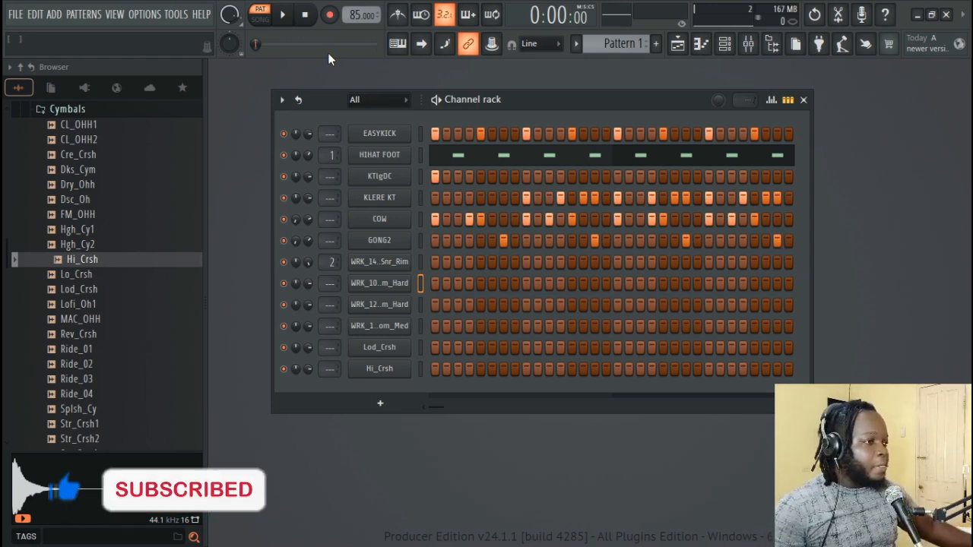
Add a C5 hit on the fourth step of bar 2 in the KTIgDC piano roll and audition it from mid-bar 1.
right_click(394, 176)
click(419, 174)
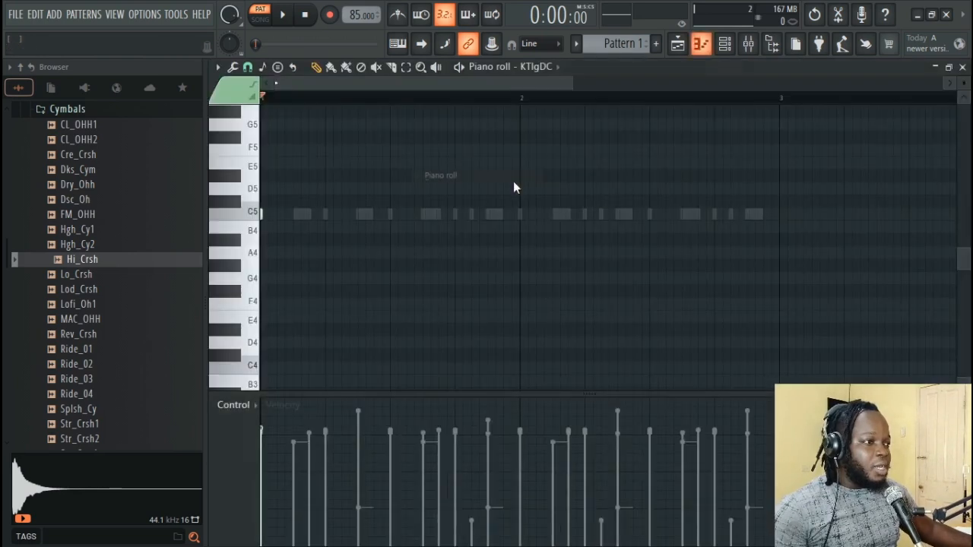
click(431, 96)
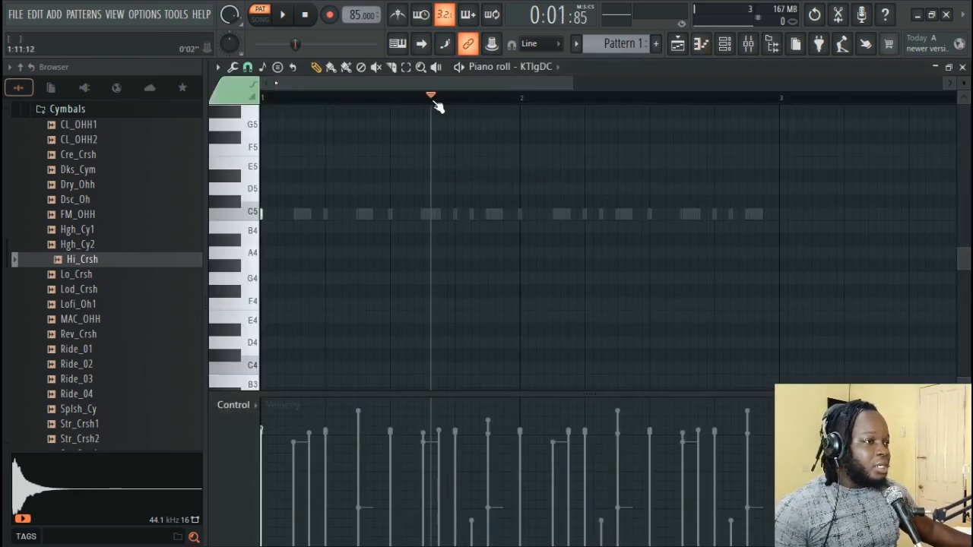
key(space)
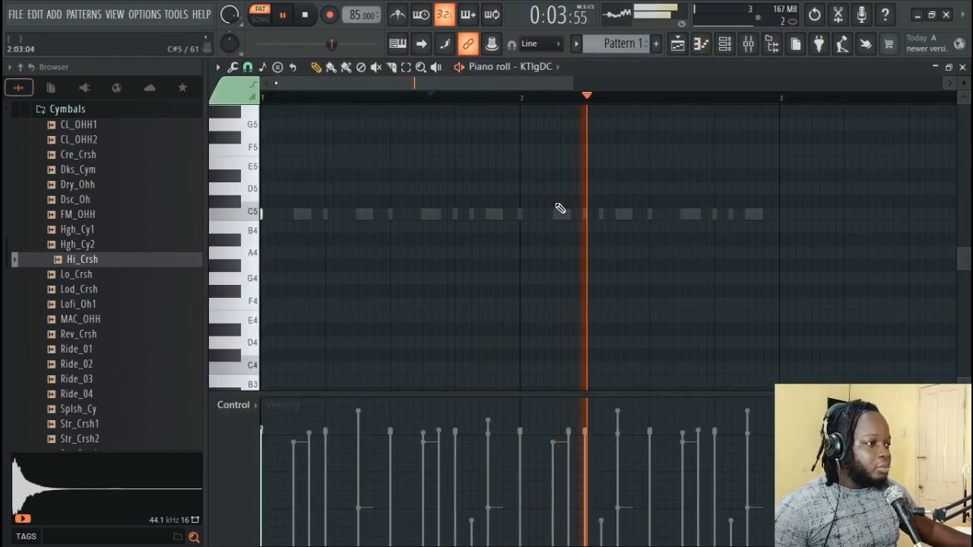
key(space)
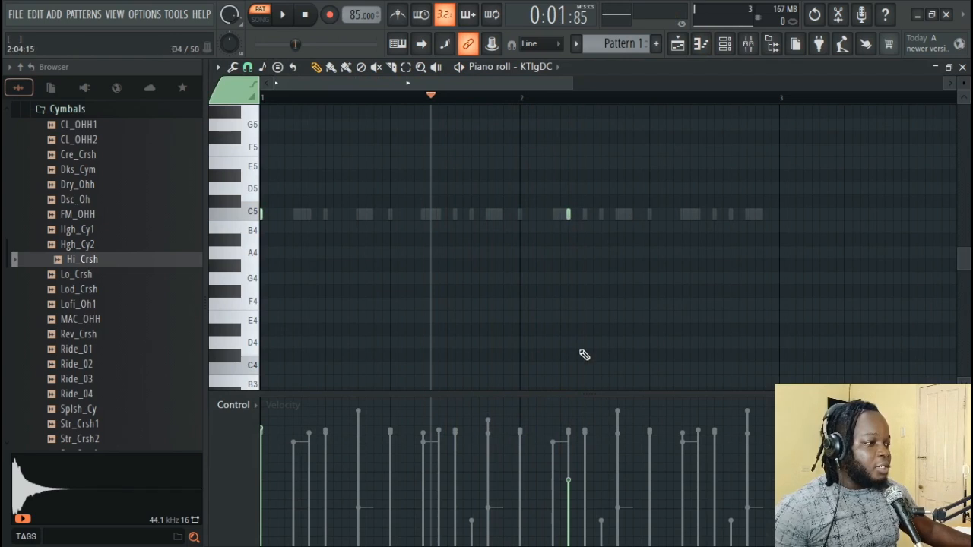
key(space)
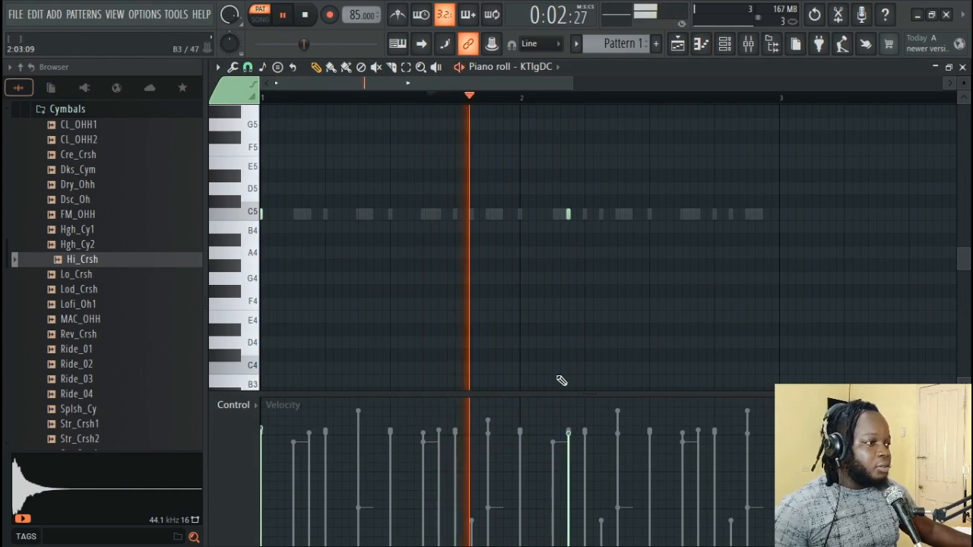
key(space)
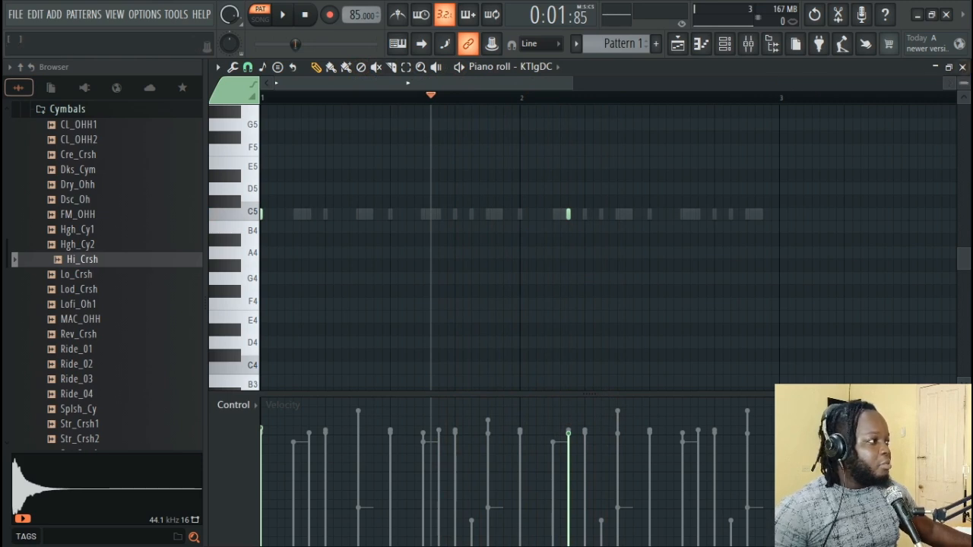
click(962, 67)
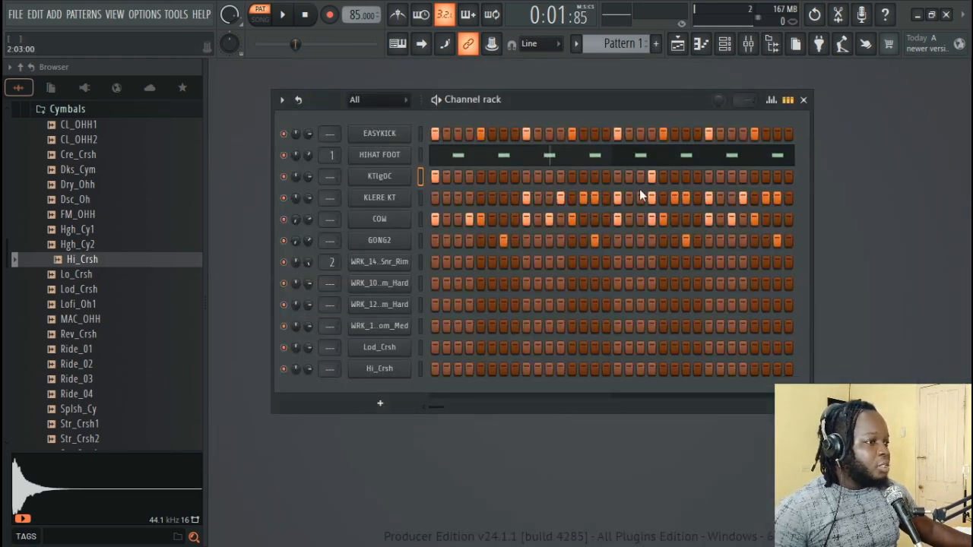
Delete all KLERE KT notes after the fourth step of bar 2 in its piano roll and play the pattern back.
right_click(397, 200)
click(435, 194)
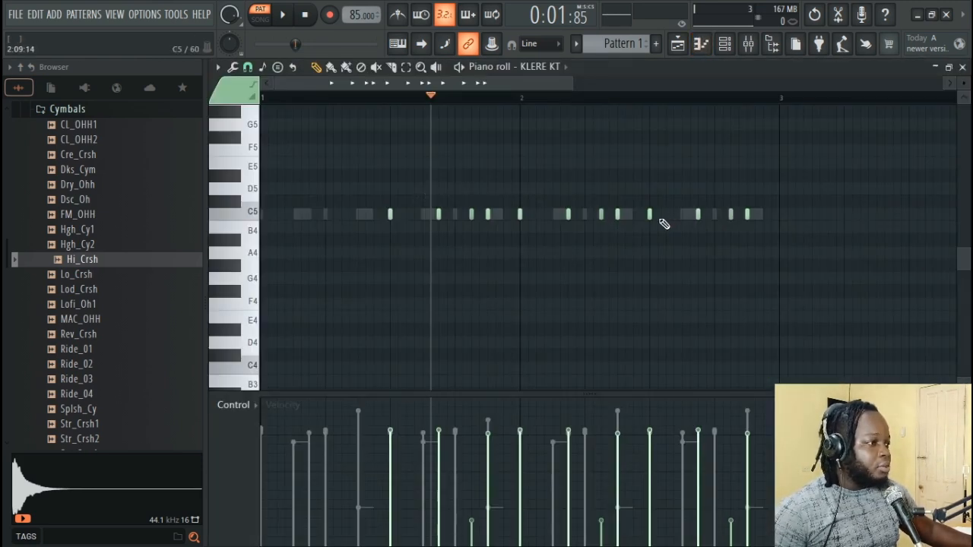
key(space)
key(space)
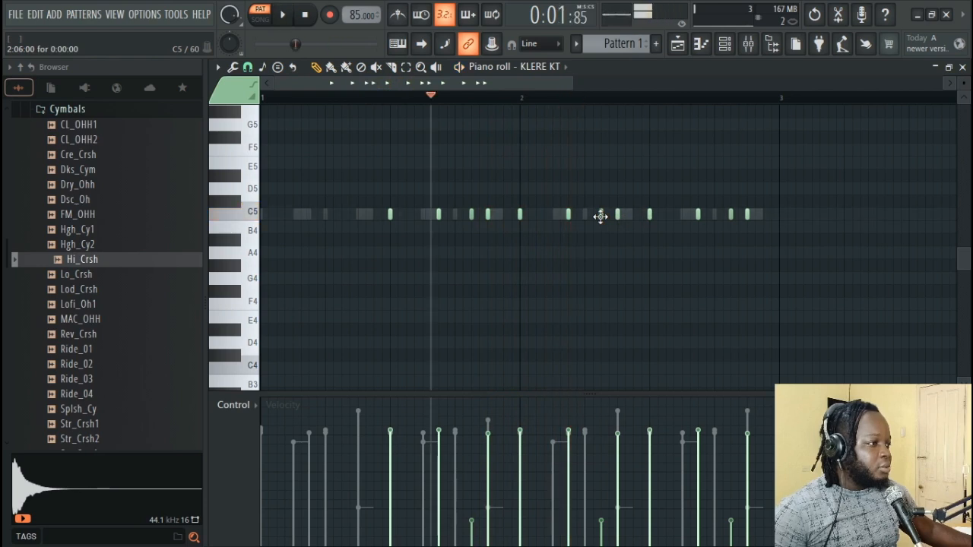
right_click(600, 215)
right_click(618, 214)
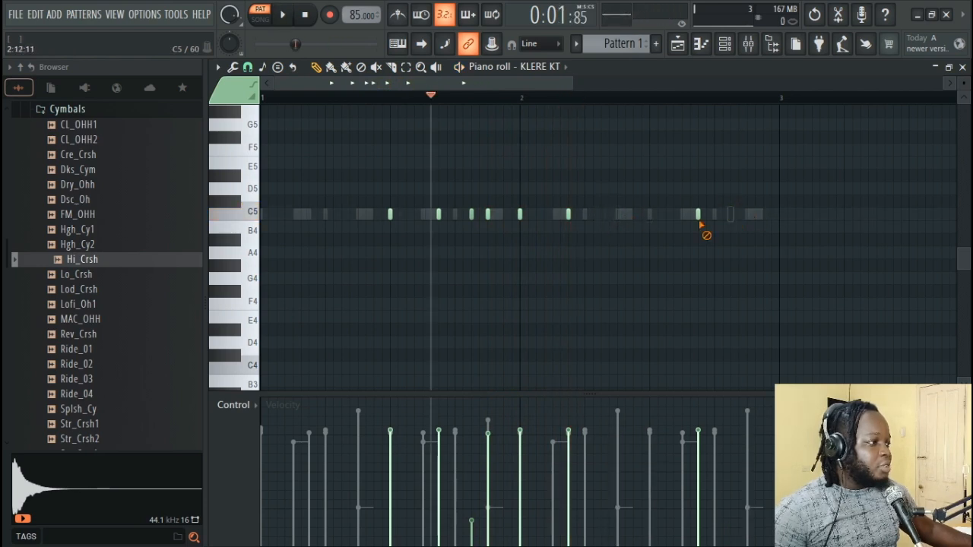
right_click(699, 216)
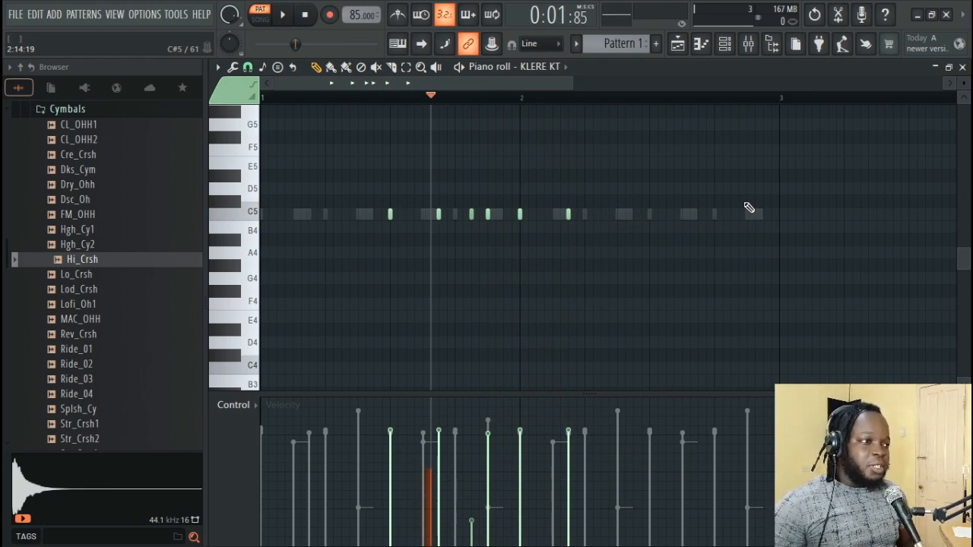
key(space)
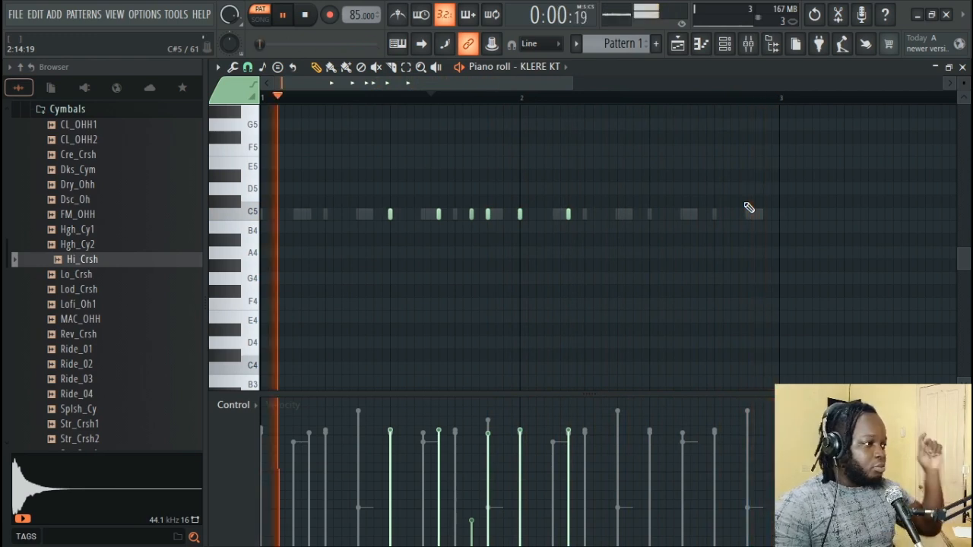
key(space)
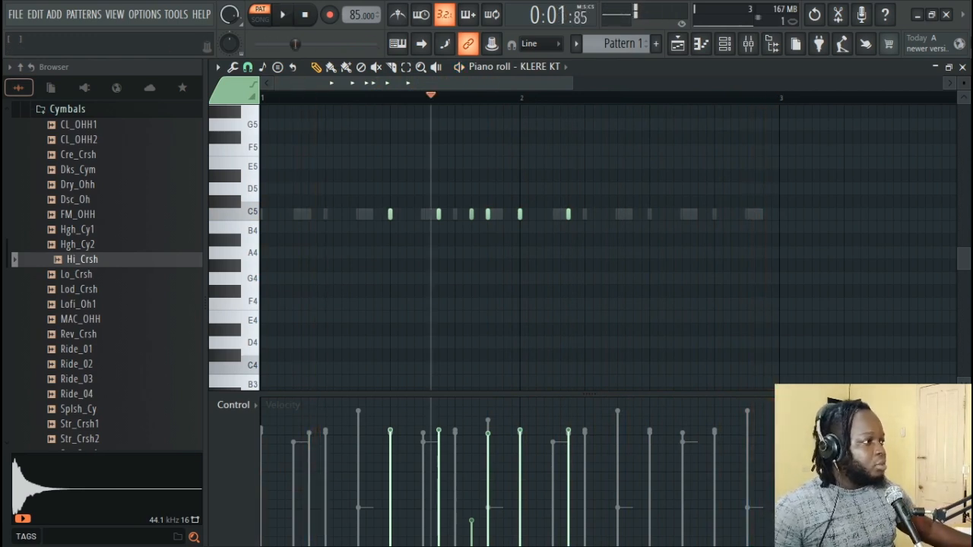
click(962, 67)
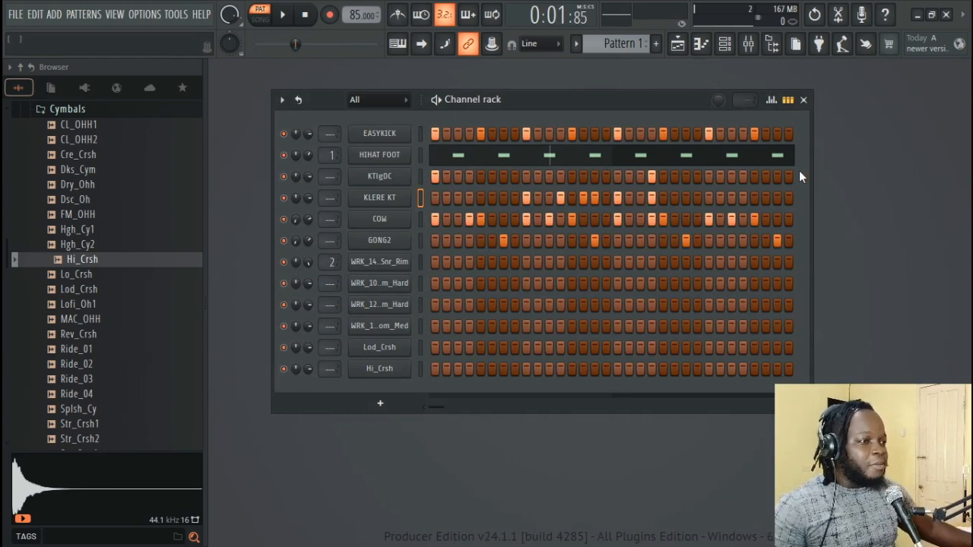
Set the WRK_14x5_BirchSnr_Rim piano roll's snap to Line and add a C5 note on the eighth step of bar 2.
right_click(403, 261)
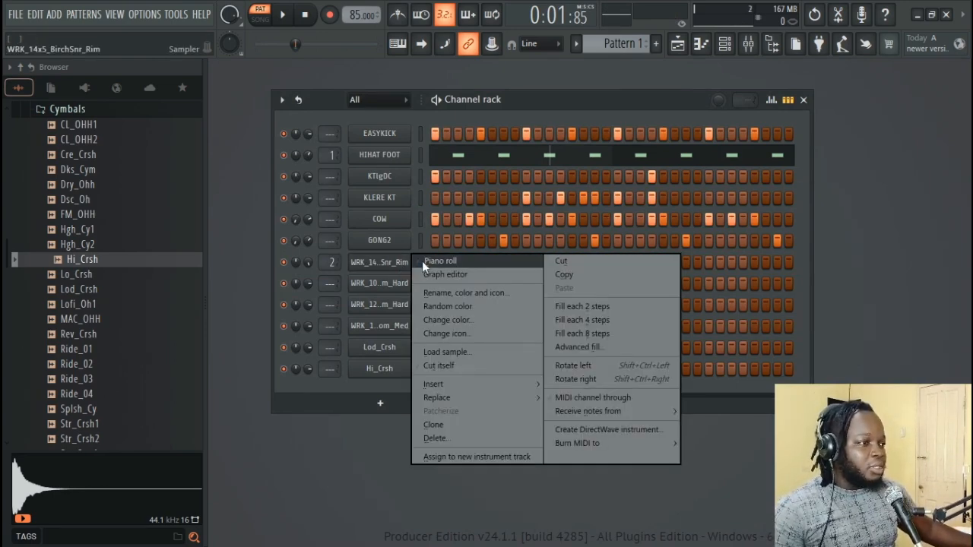
click(422, 261)
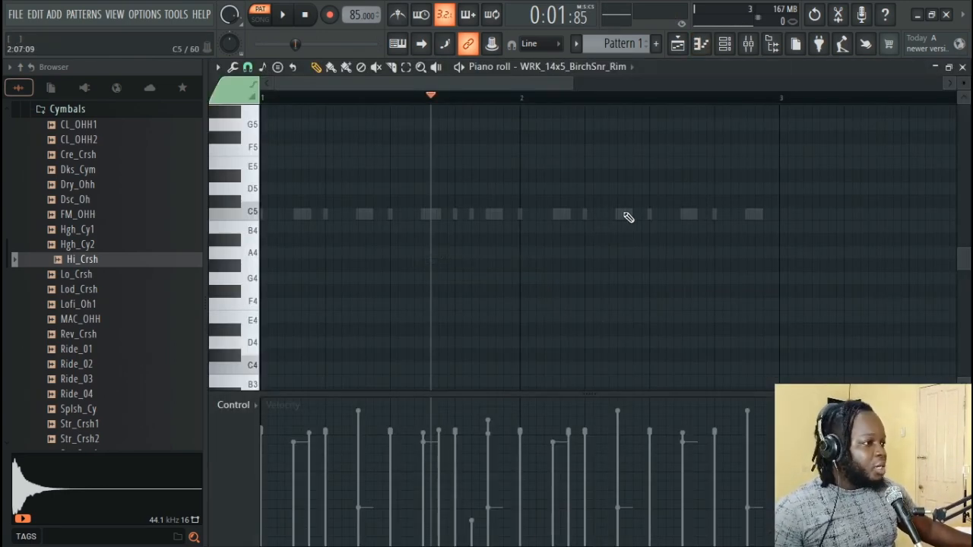
click(262, 68)
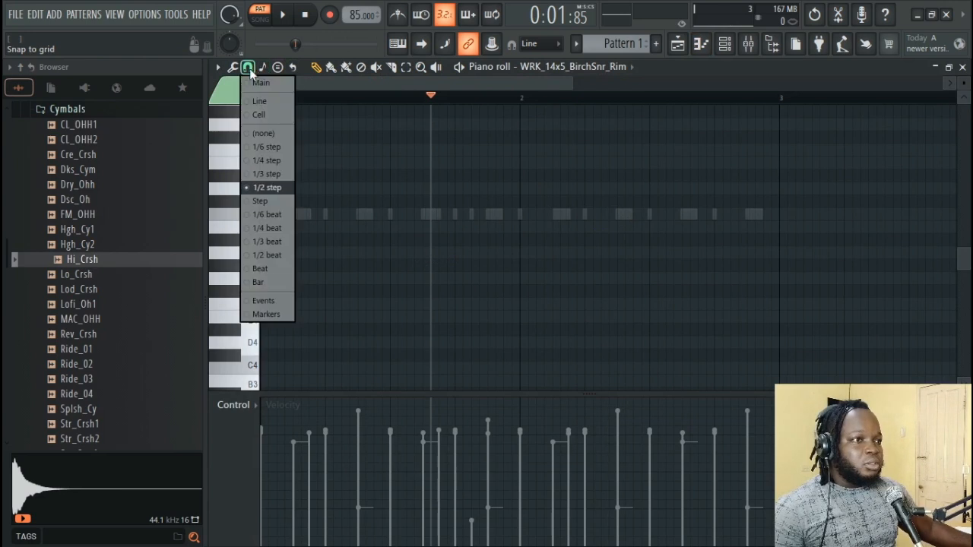
click(253, 103)
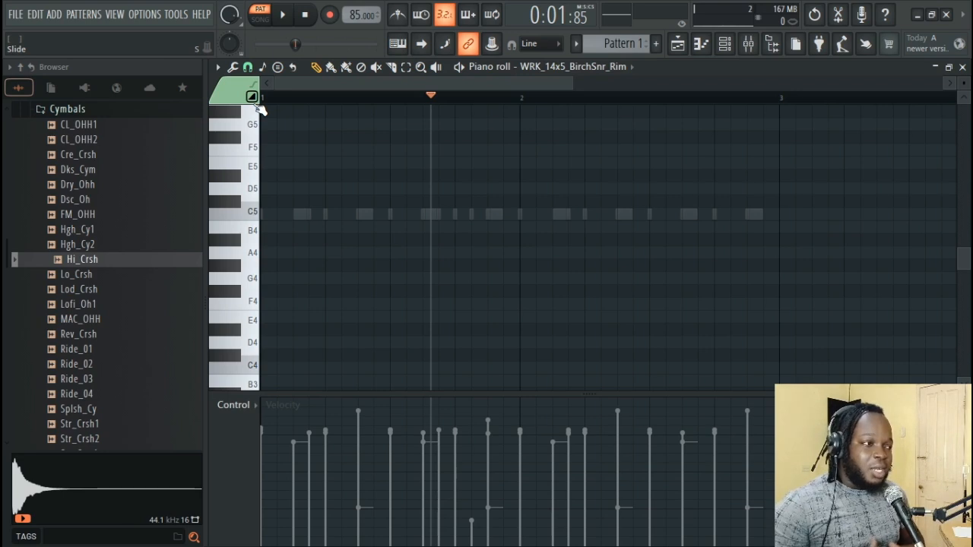
key(space)
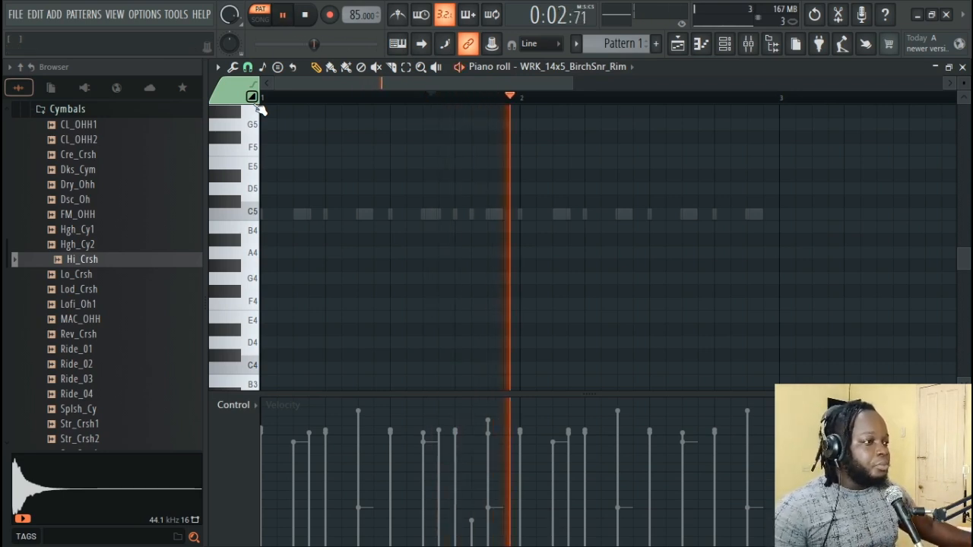
key(space)
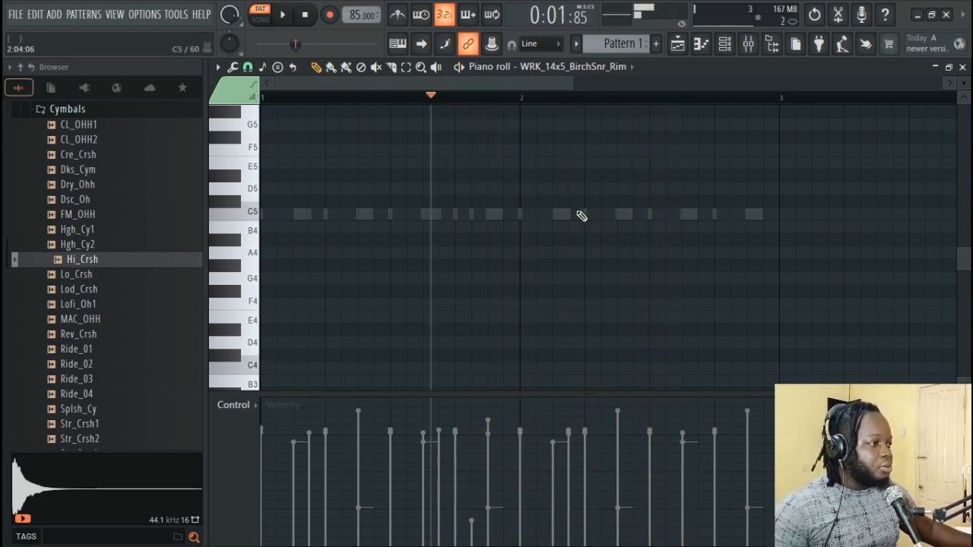
click(634, 214)
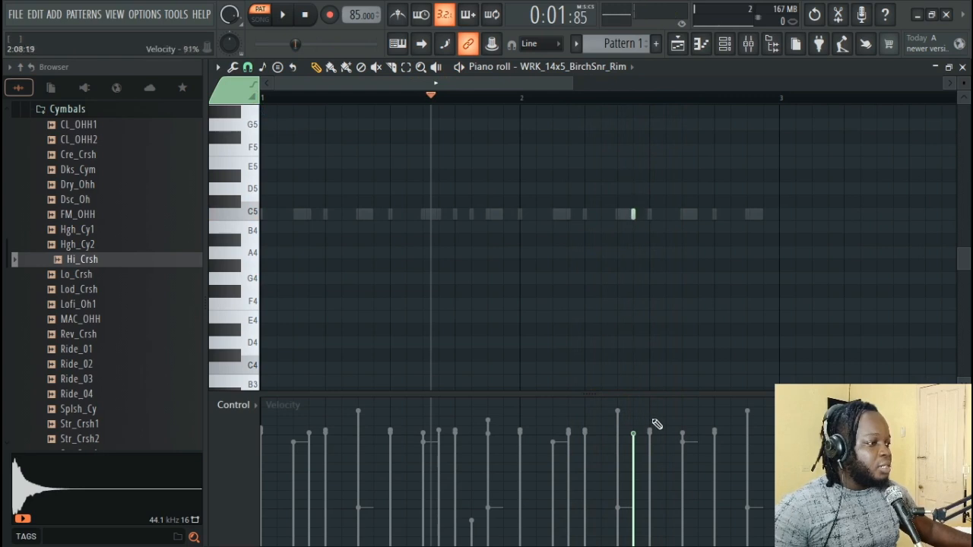
Slightly lower the new snare rim note's velocity and audition it with the pattern.
click(232, 405)
click(249, 431)
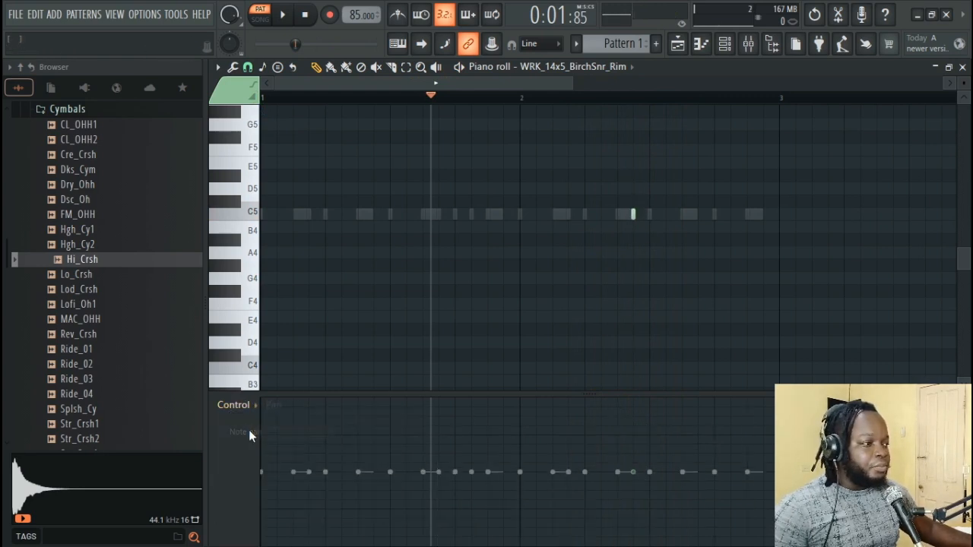
click(238, 409)
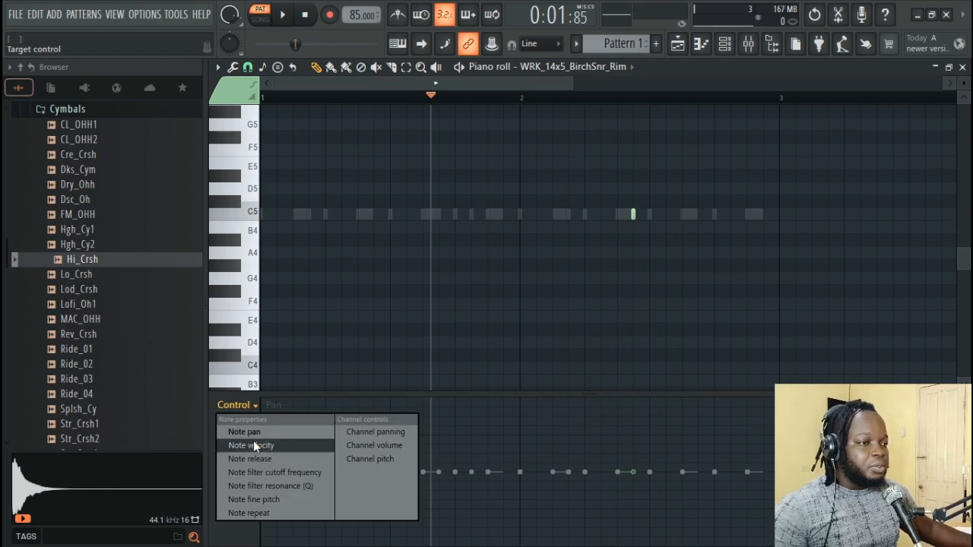
click(254, 441)
key(space)
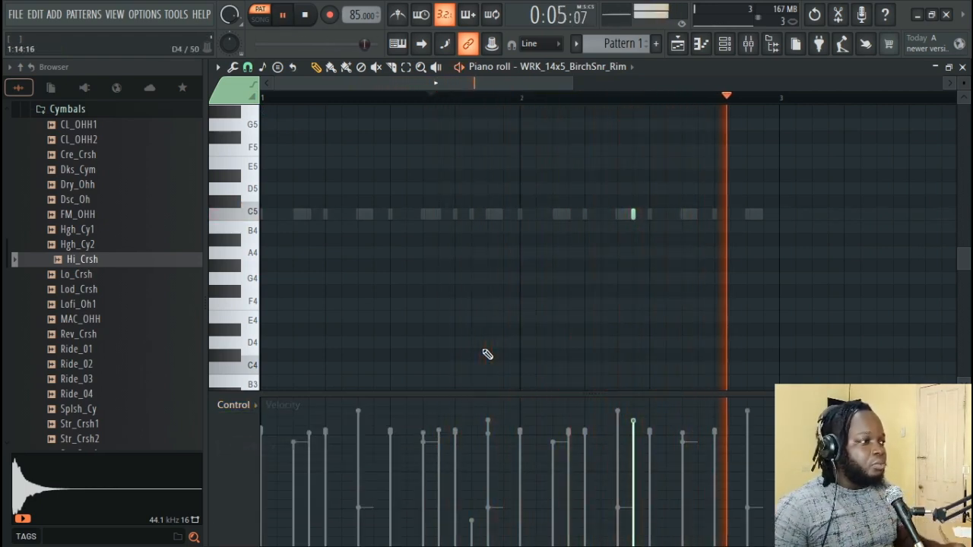
key(space)
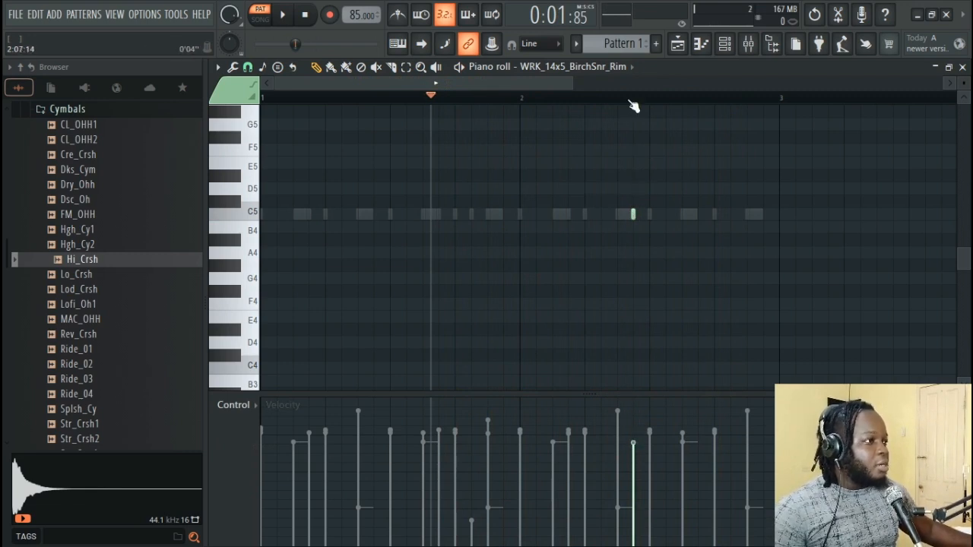
Add a C5 crash note on the eighth step of bar 2 in the Hi_Crsh piano roll and play it back.
click(624, 69)
click(574, 351)
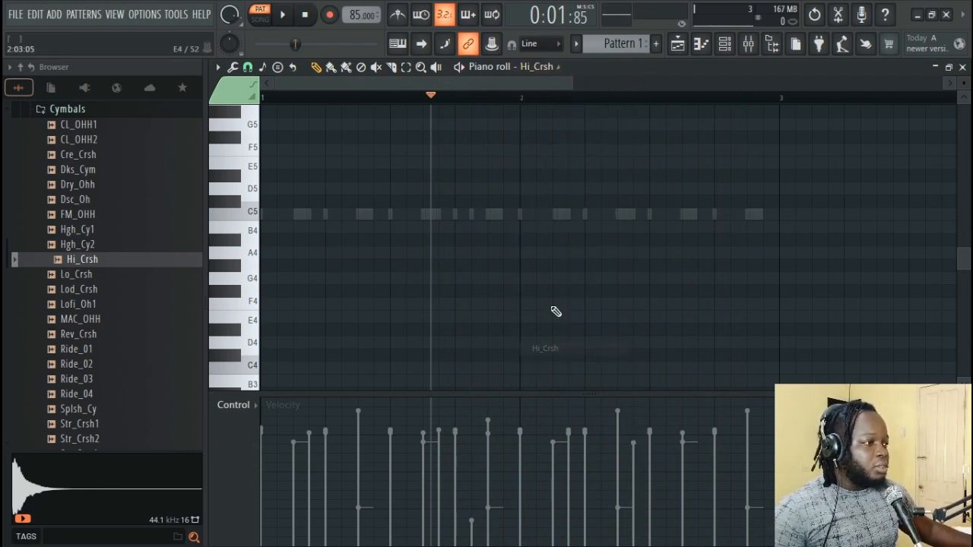
click(239, 220)
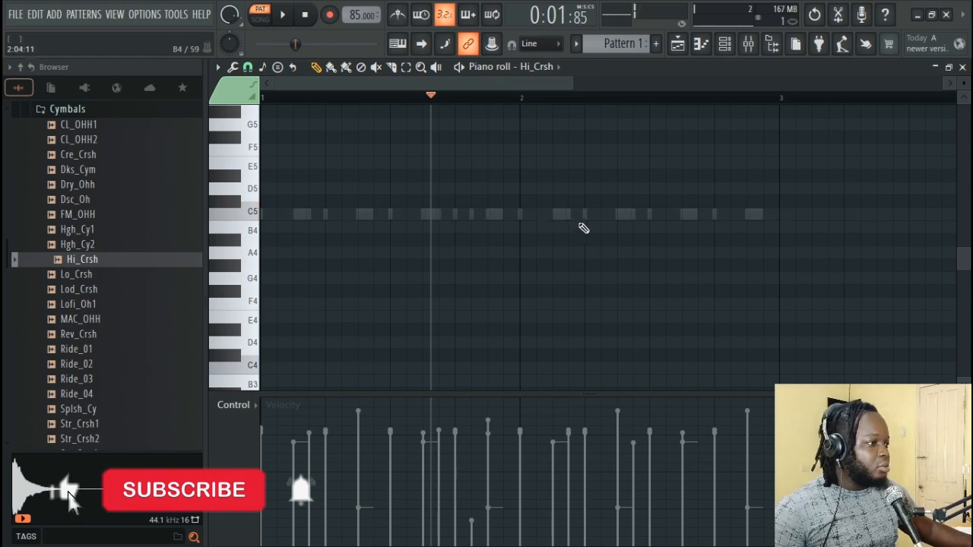
click(632, 216)
key(space)
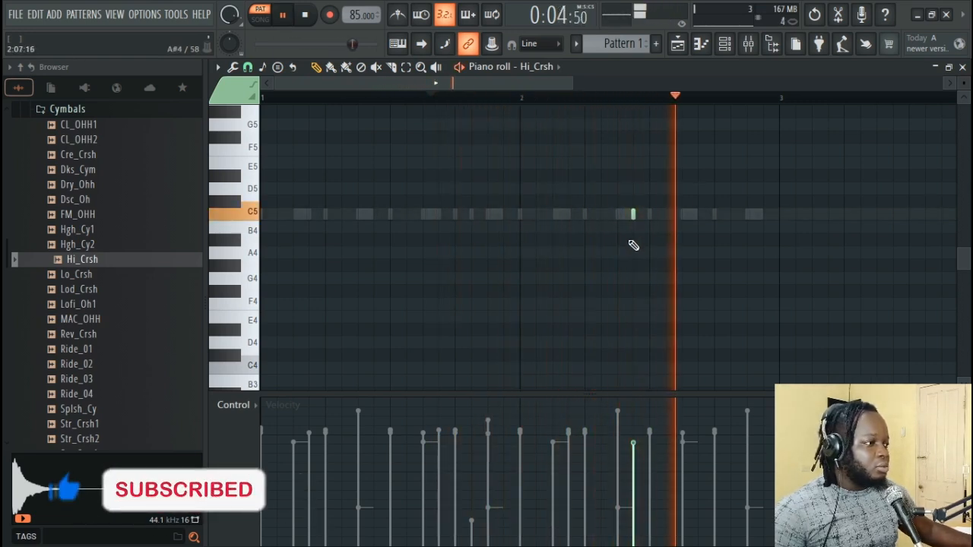
key(space)
click(963, 67)
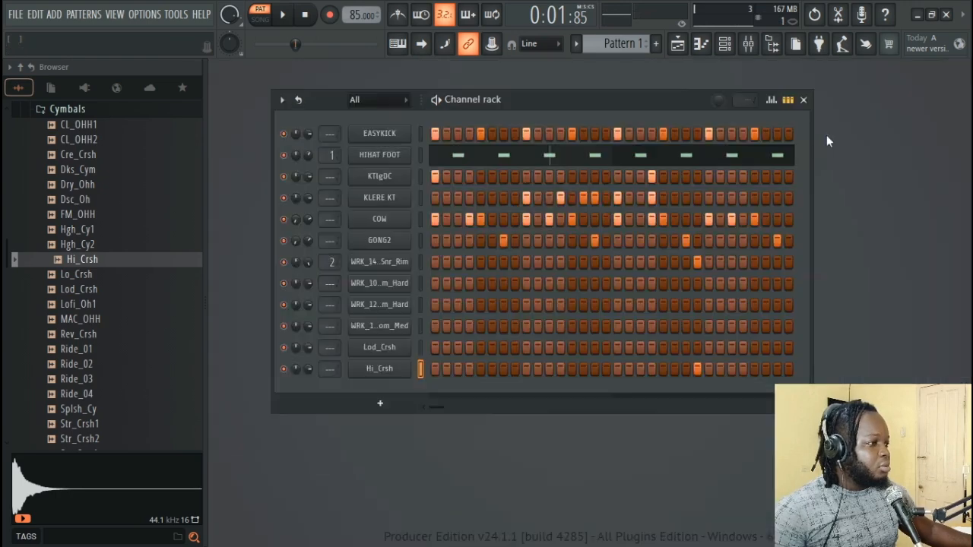
Play the pattern with the WRK_10x8_Tom_Hard piano roll open to judge where tom hits could go.
right_click(409, 283)
click(430, 290)
key(space)
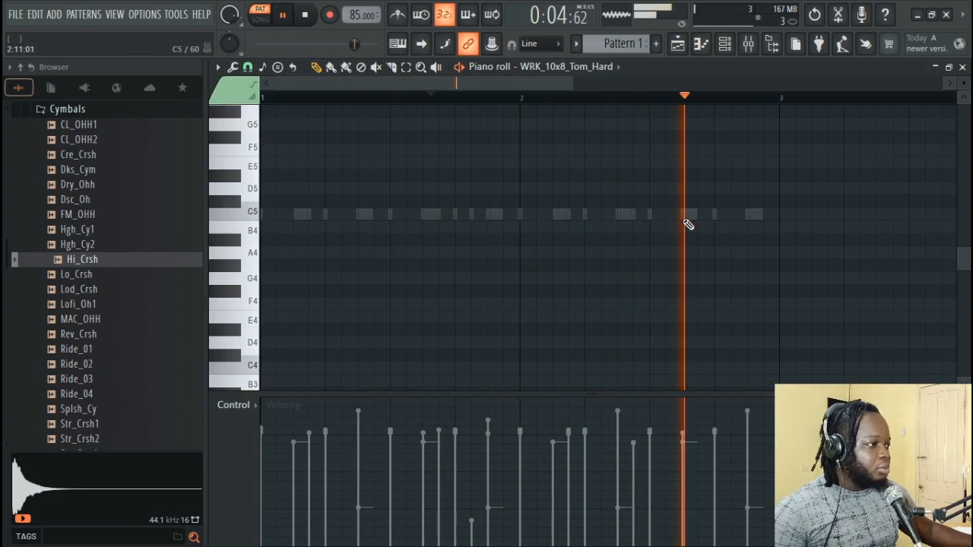
key(space)
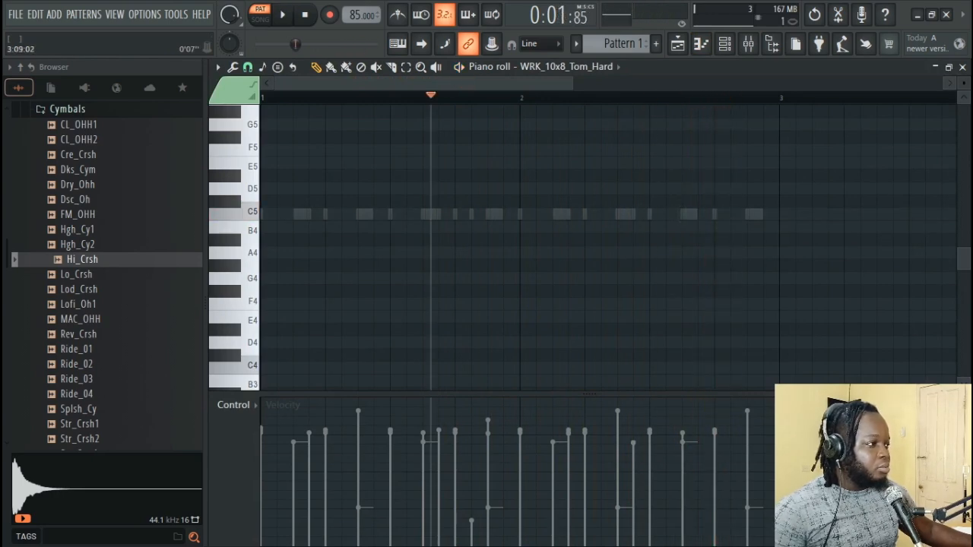
click(962, 68)
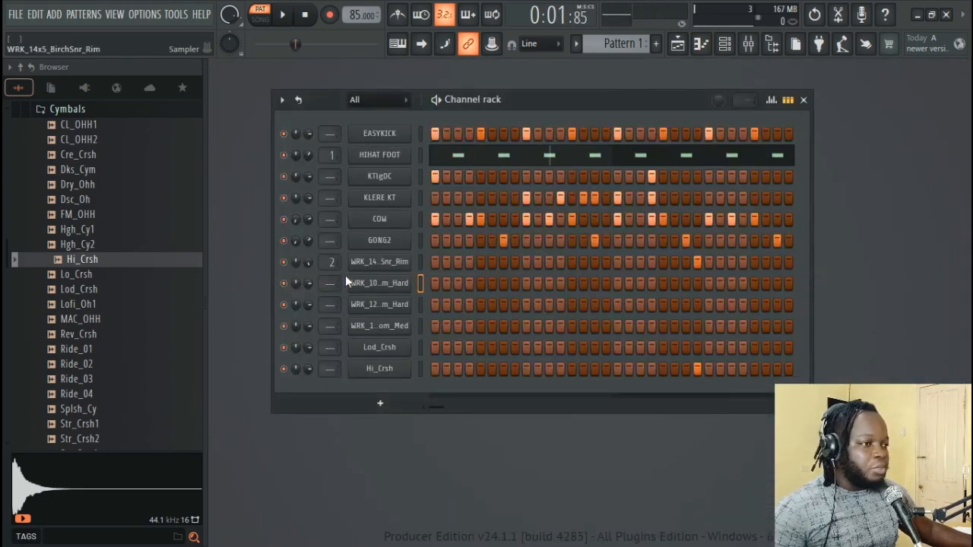
Add C5 notes on the eleventh and twelfth steps of bar 2 in the WRK_13x10_Tom_Med piano roll during playback.
right_click(415, 320)
click(463, 324)
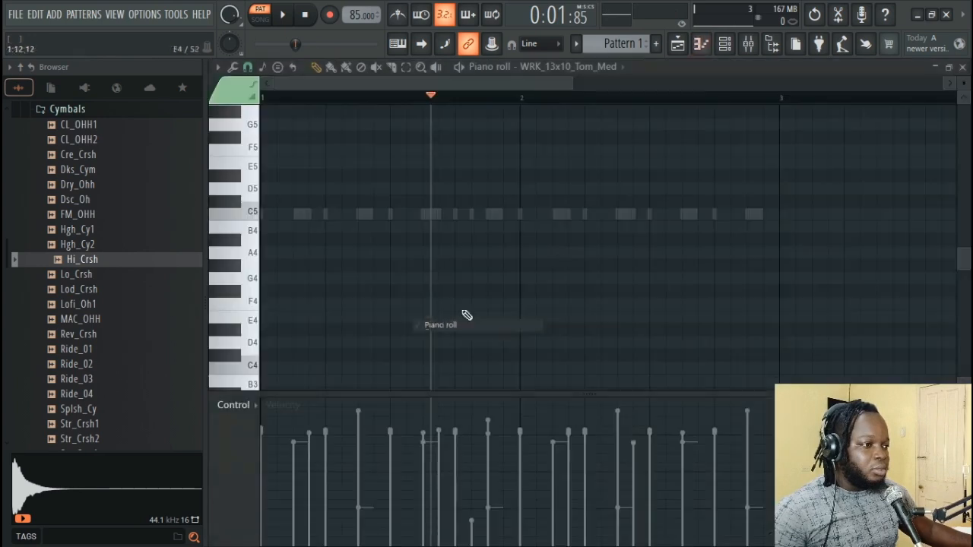
key(space)
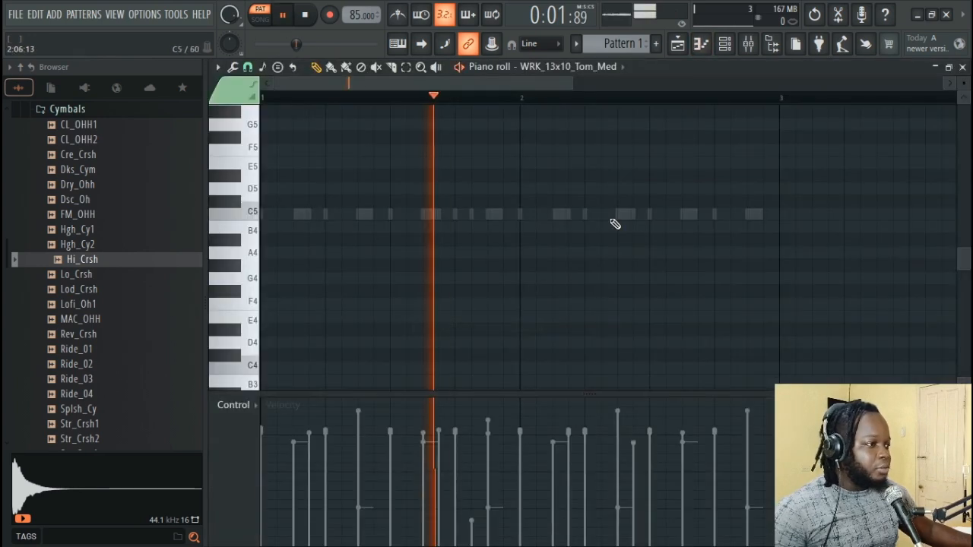
click(683, 219)
click(699, 218)
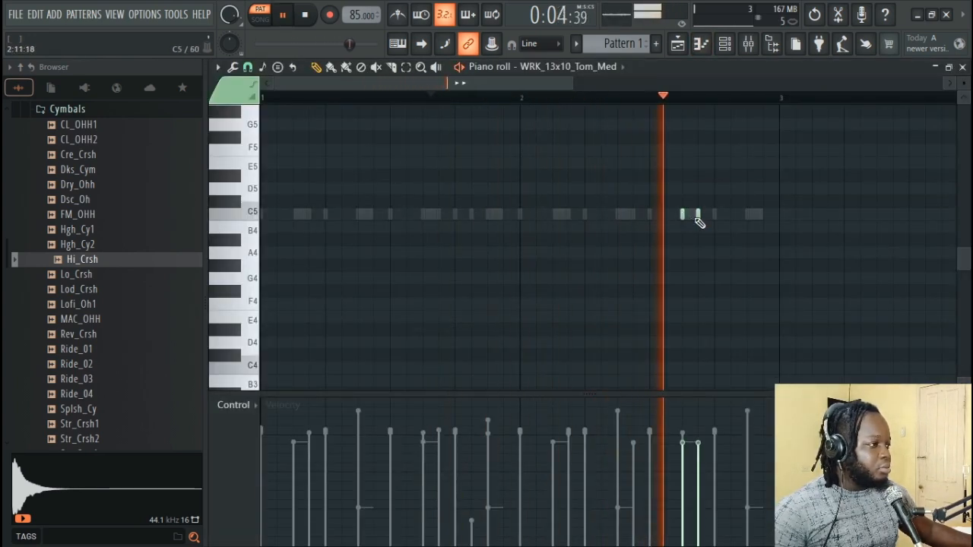
Lower the first WRK_13x10_Tom_Med note's velocity and raise the second note's velocity to about 80%, then stop playback.
click(699, 415)
drag(683, 442, 683, 463)
click(699, 428)
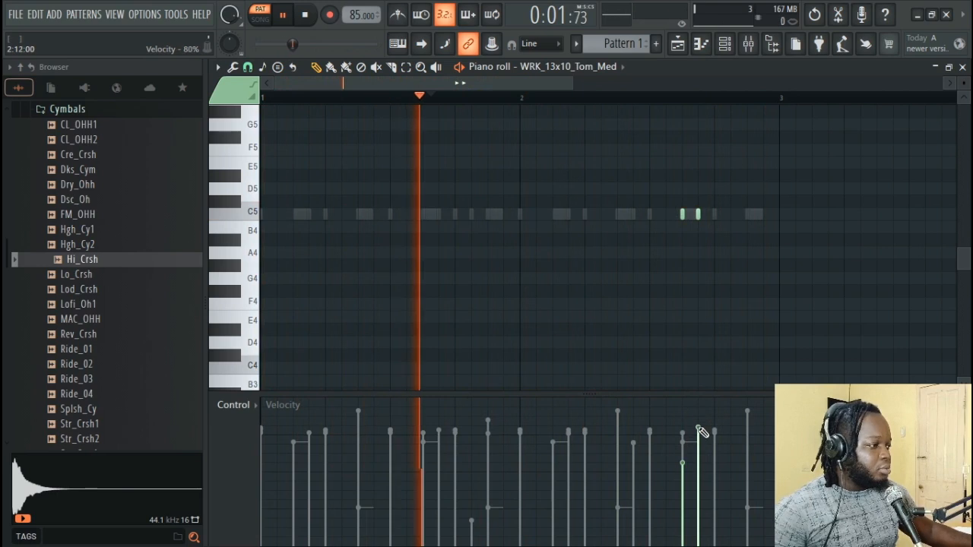
key(space)
Pan the first WRK_13x10_Tom_Med note far left and the second about 50% left, and play the pattern back.
click(237, 405)
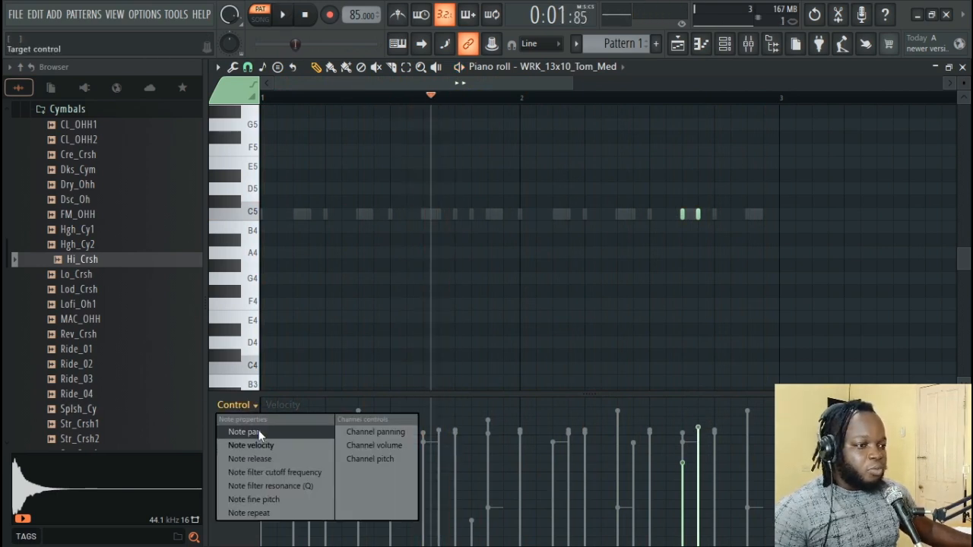
click(259, 433)
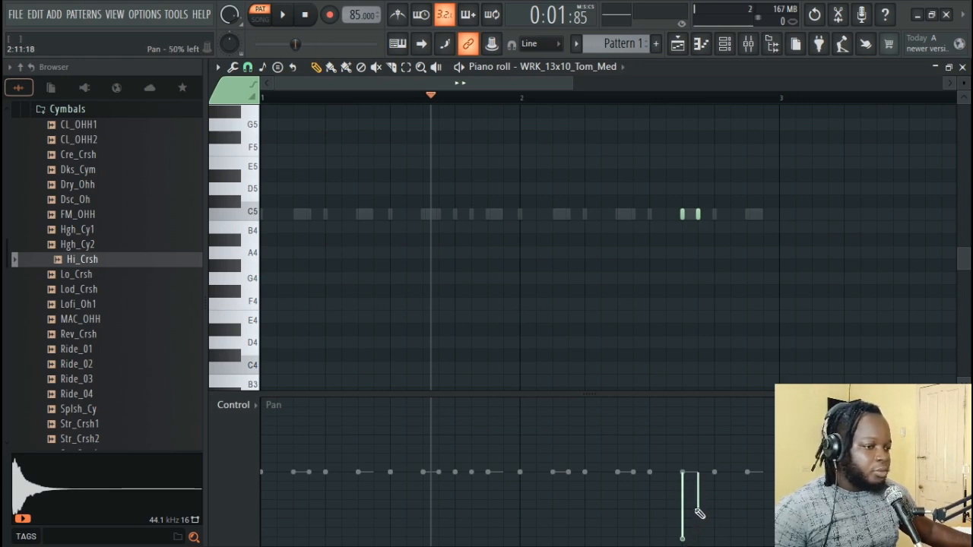
key(space)
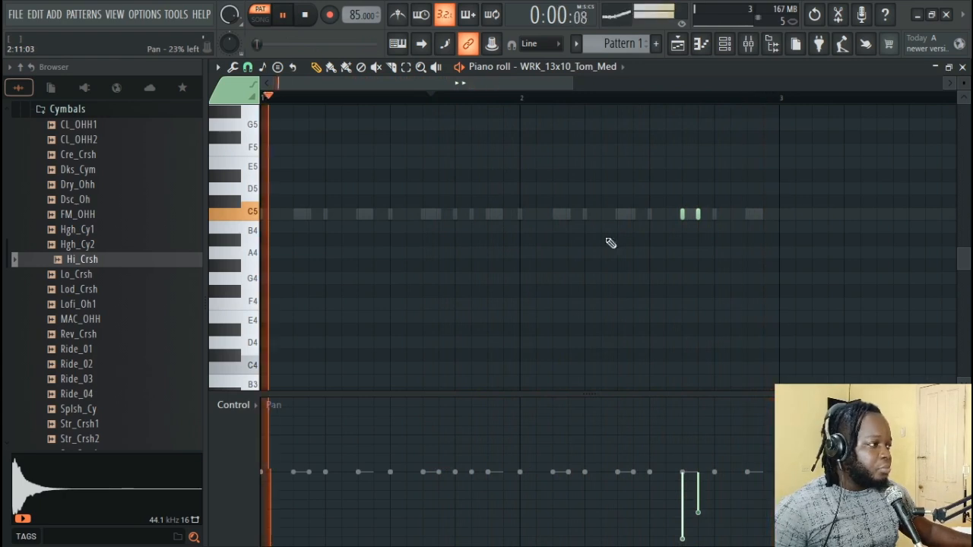
key(space)
Add C5 notes on the last two steps of bar 2 for WRK_12x9_Tom_Hard, pan both right and play from the start.
click(620, 66)
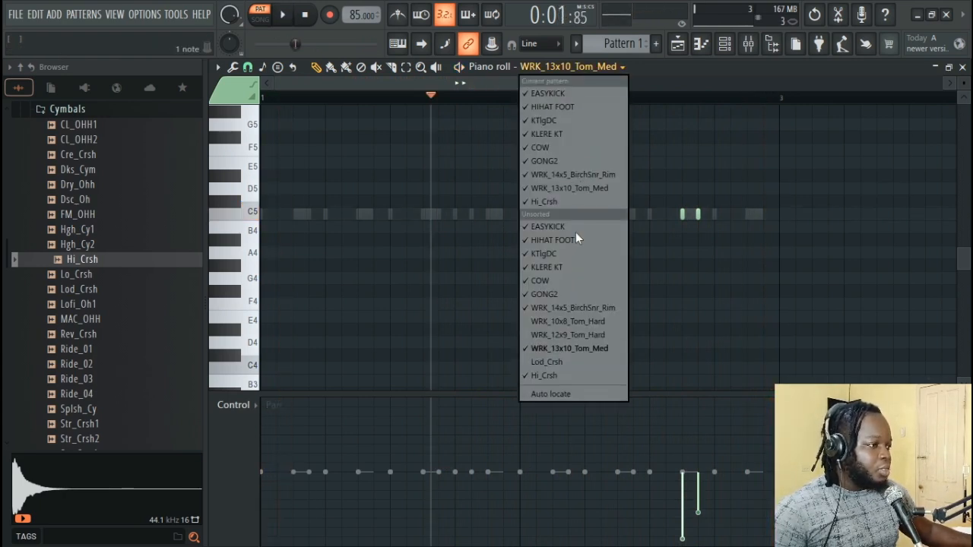
click(593, 335)
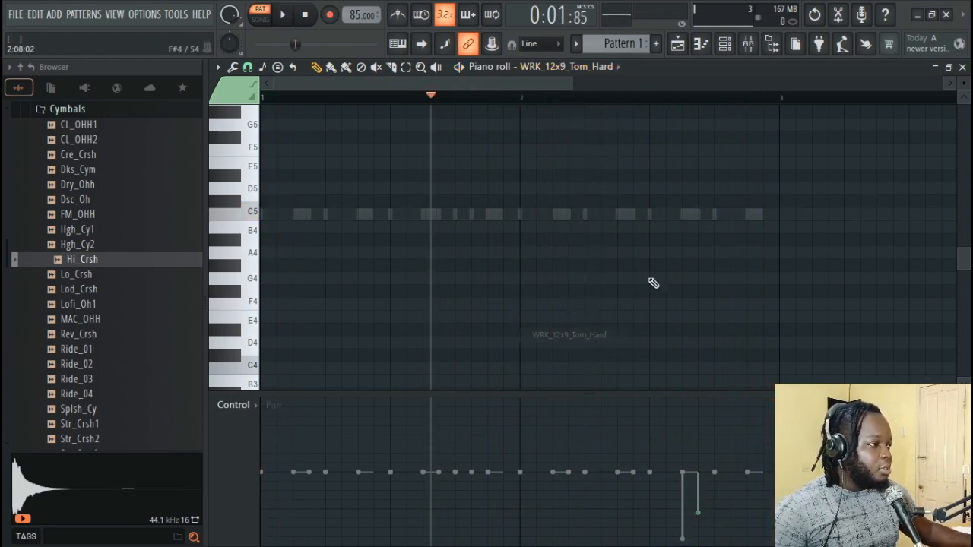
click(749, 214)
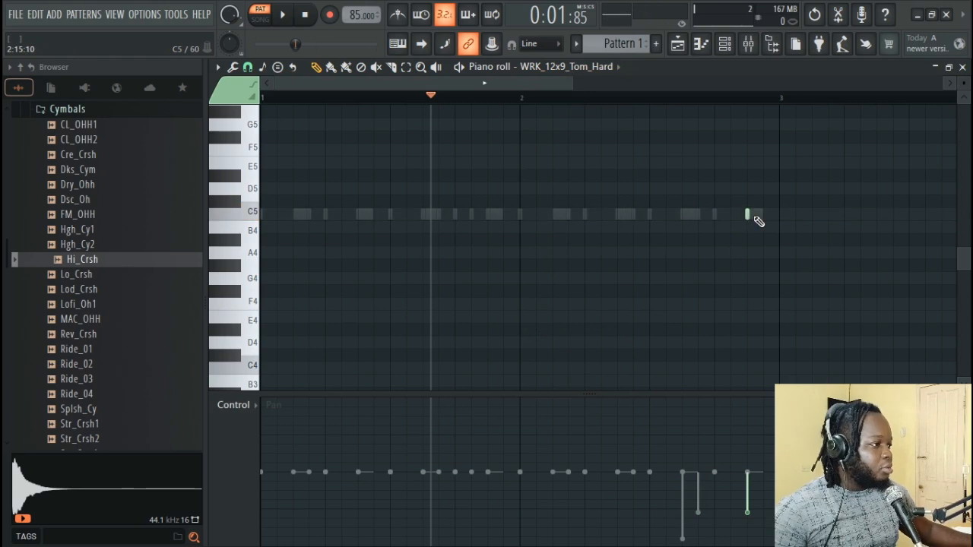
click(765, 215)
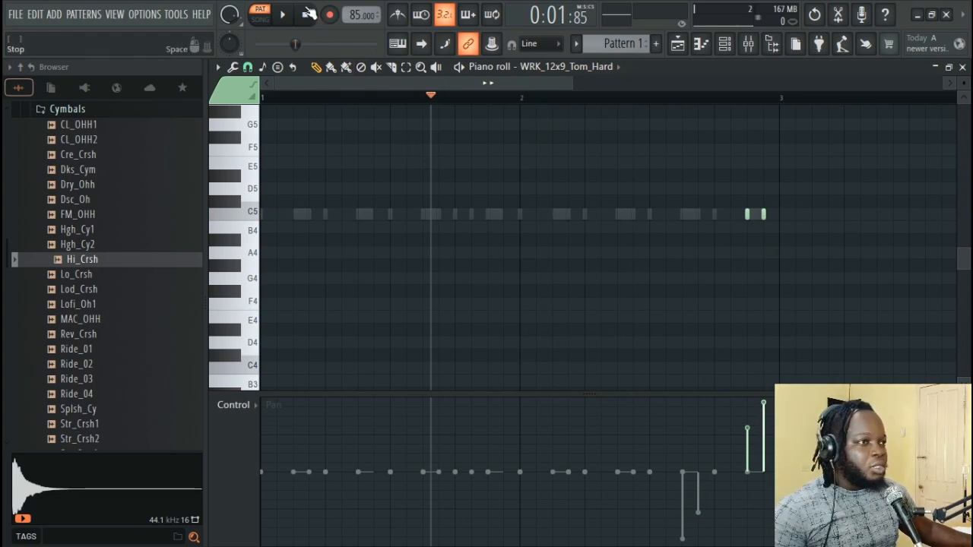
click(308, 14)
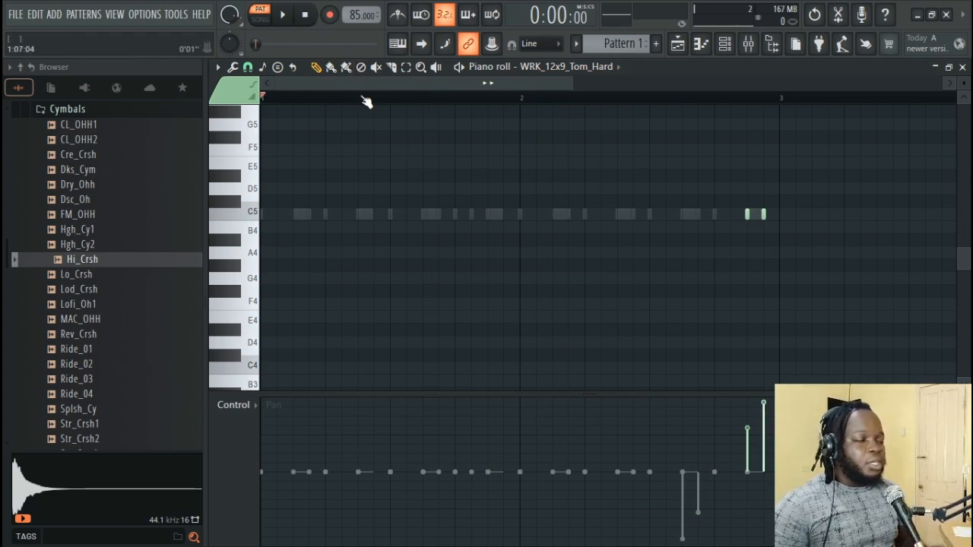
key(space)
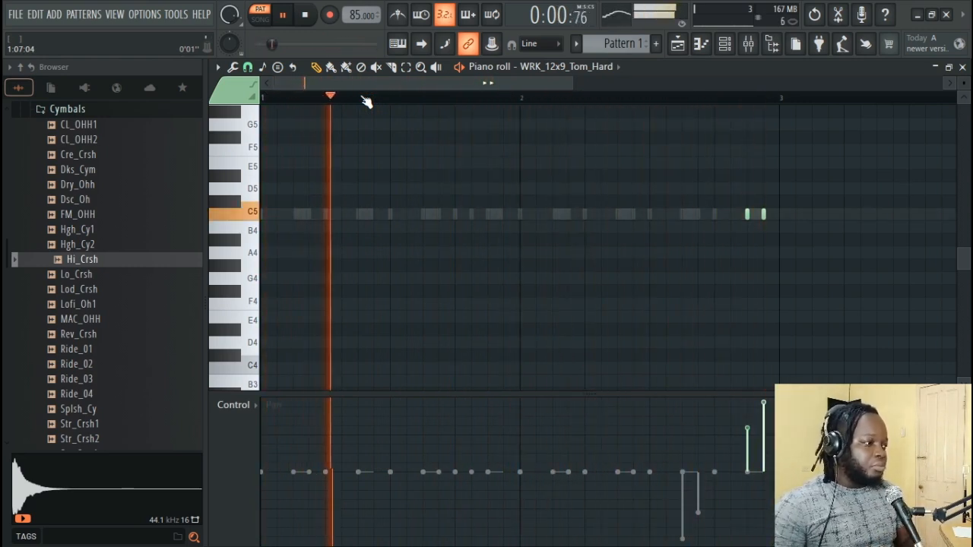
key(space)
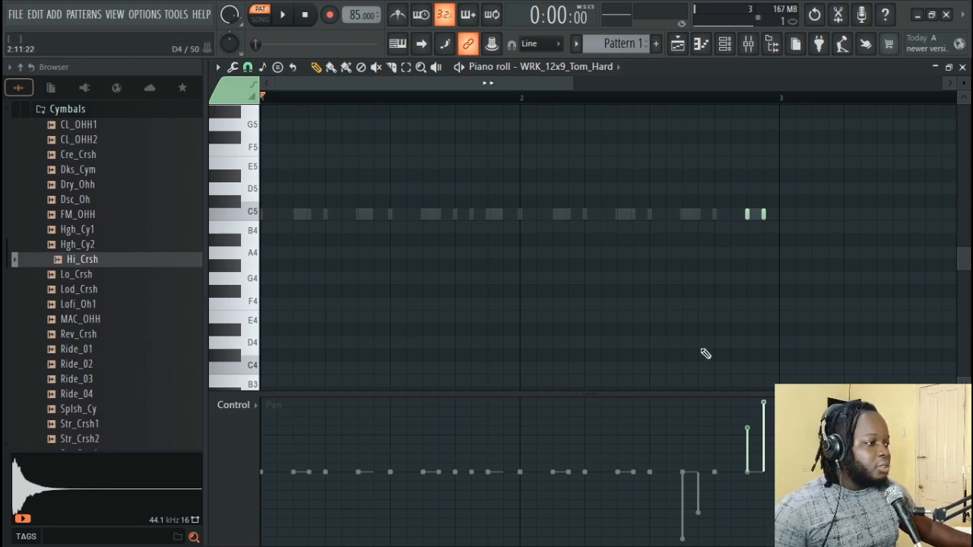
Pull the right panning of both WRK_12x9_Tom_Hard notes slightly back toward centre and audition the pattern.
click(763, 438)
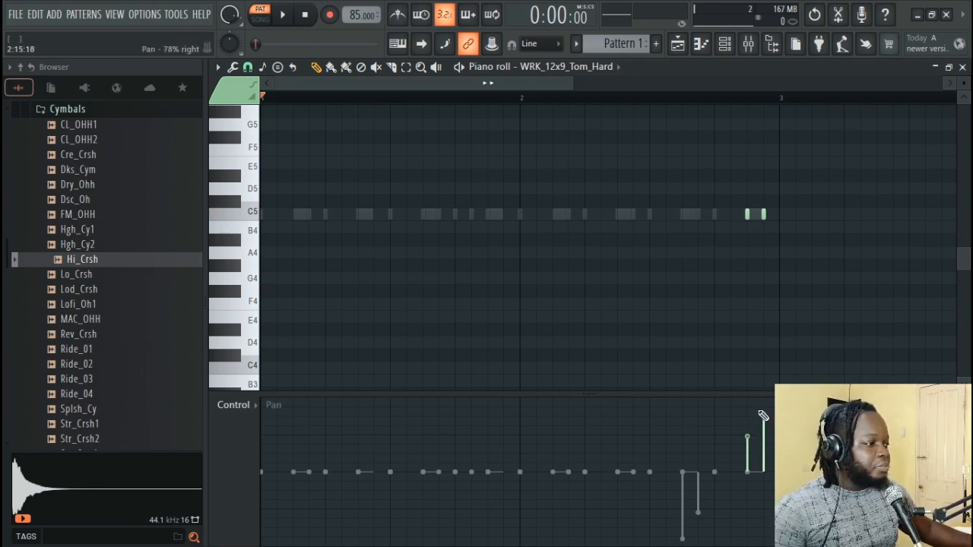
drag(762, 416, 761, 411)
key(space)
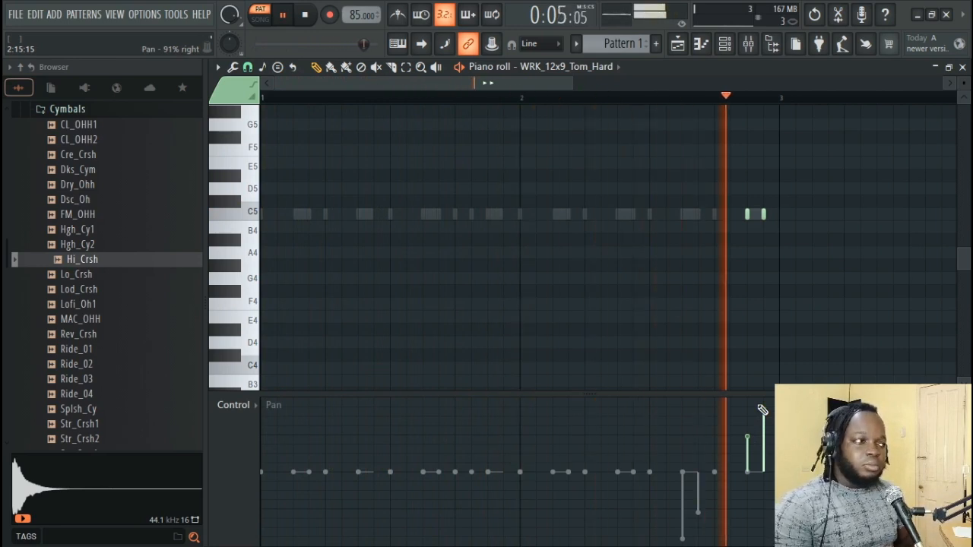
key(space)
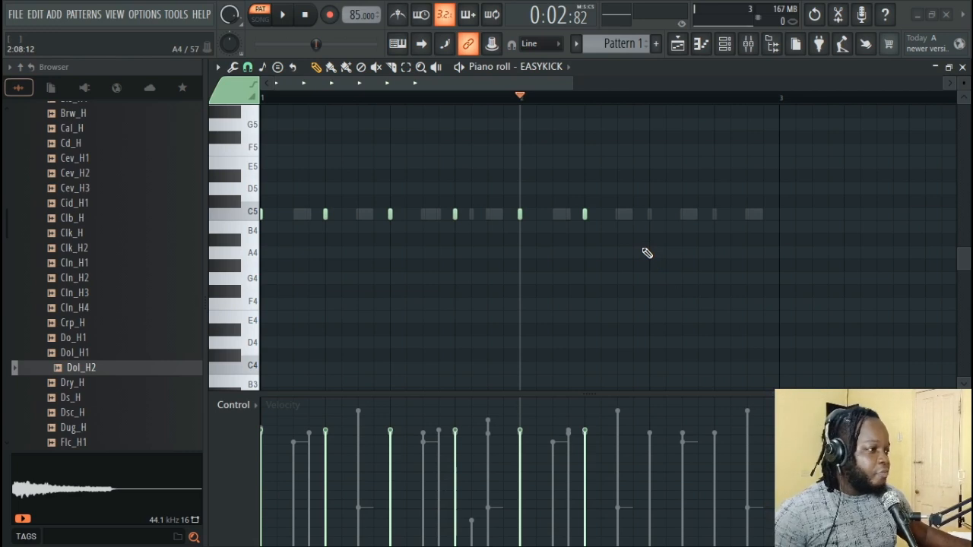
Add C5 kick notes on the seventh and eighth steps of bar 2 in the EASYKICK piano roll and play them back.
key(space)
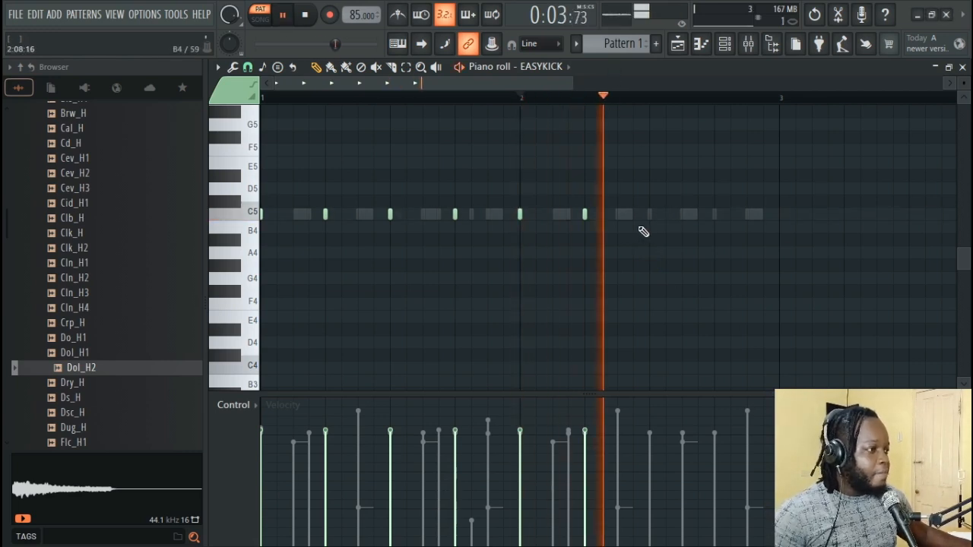
key(space)
click(631, 215)
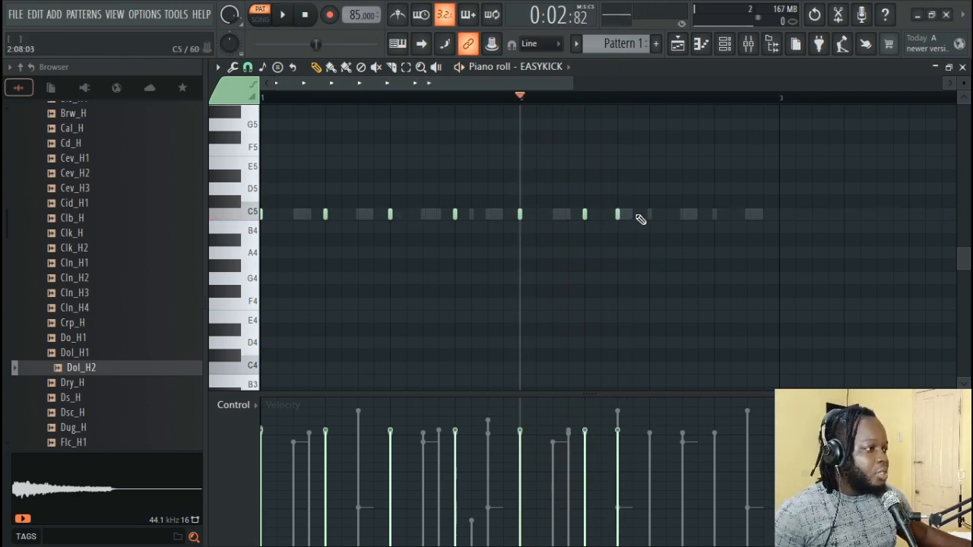
click(639, 216)
key(space)
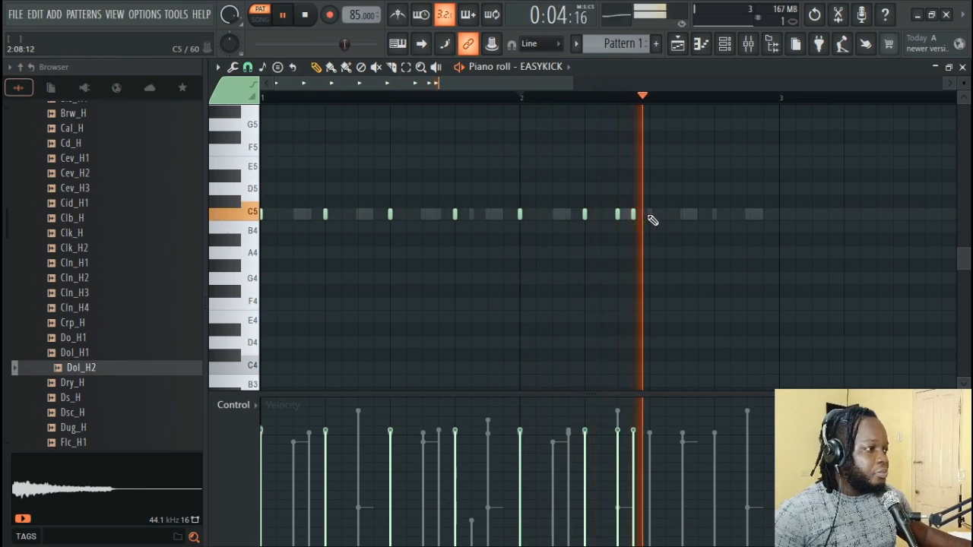
key(space)
Add a C5 note on the ninth step of bar 2 in the WRK_14x5_BirchSnr_Rim piano roll and lengthen it to one step.
click(561, 67)
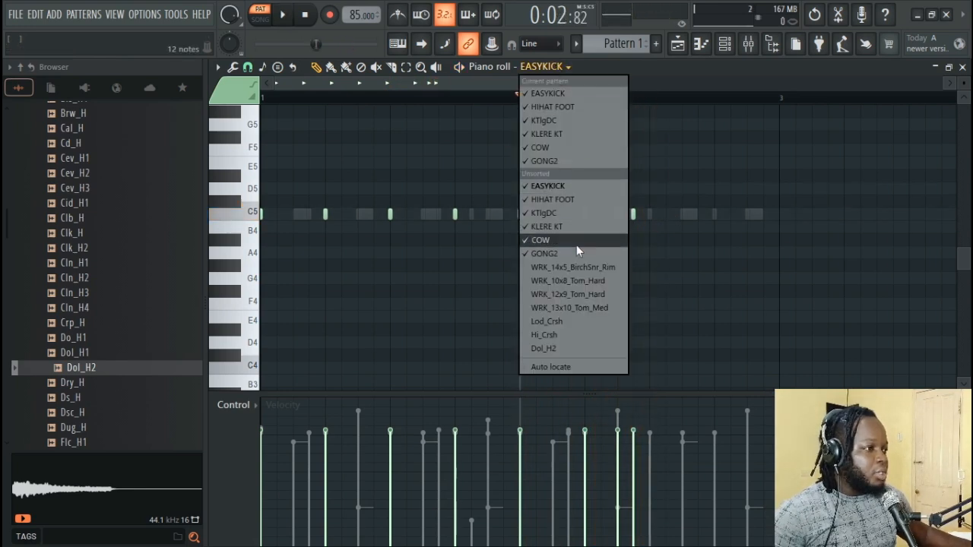
click(583, 266)
key(space)
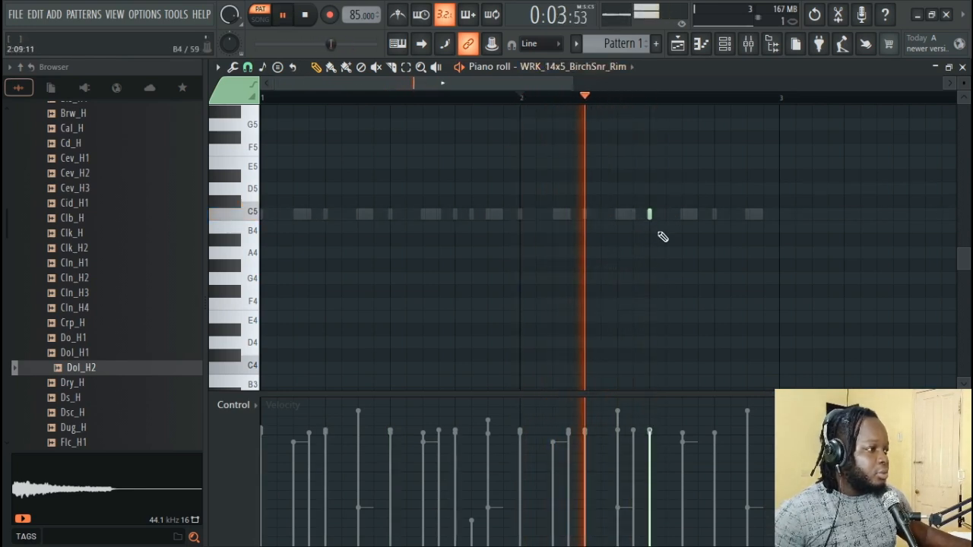
key(space)
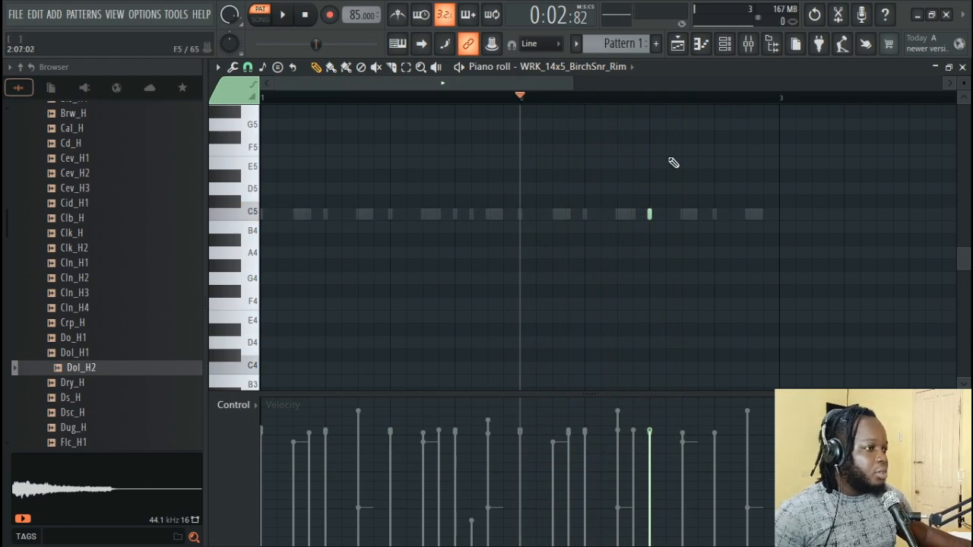
drag(651, 214, 667, 214)
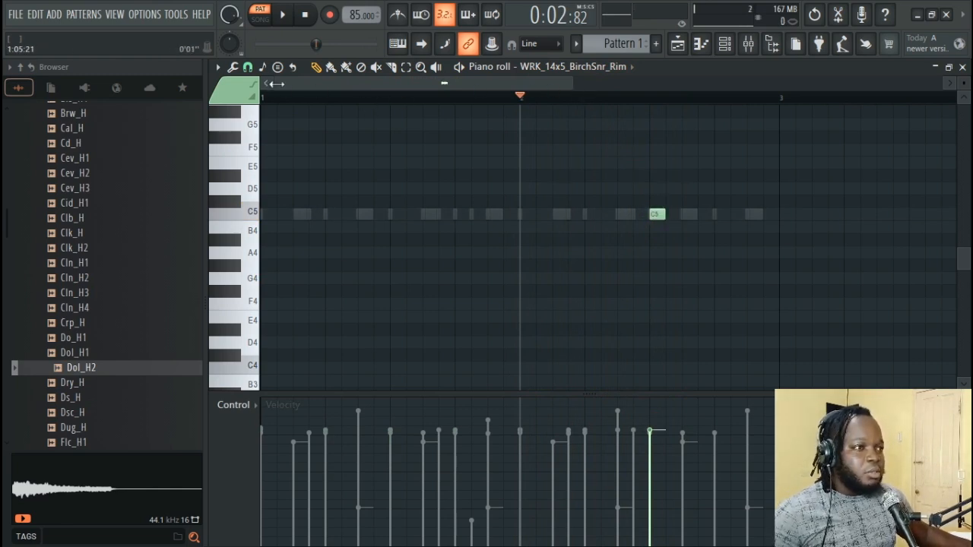
Add a second, softer one-step C5 rim note starting at 2:09:06, overlapping the first as a flam, and audition it.
drag(279, 82, 446, 101)
click(514, 215)
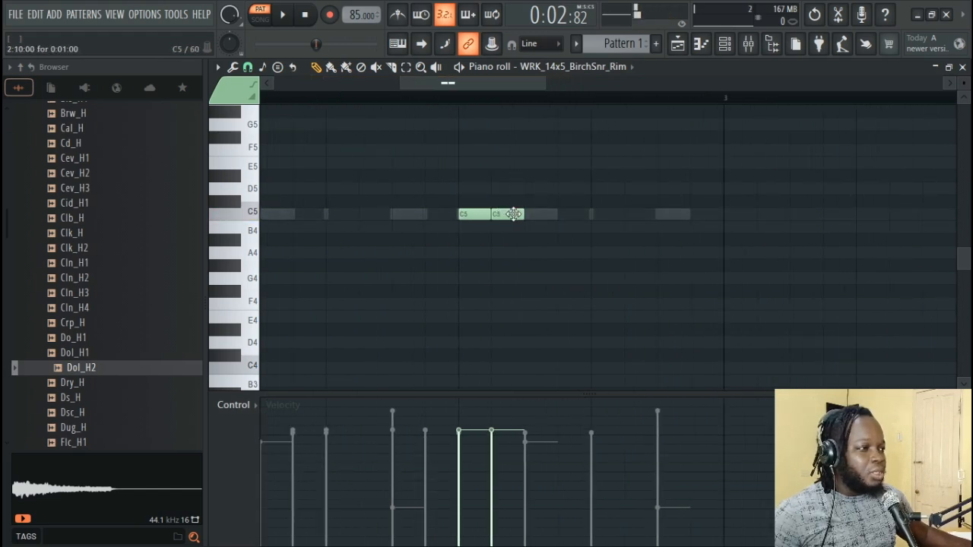
drag(509, 214, 482, 216)
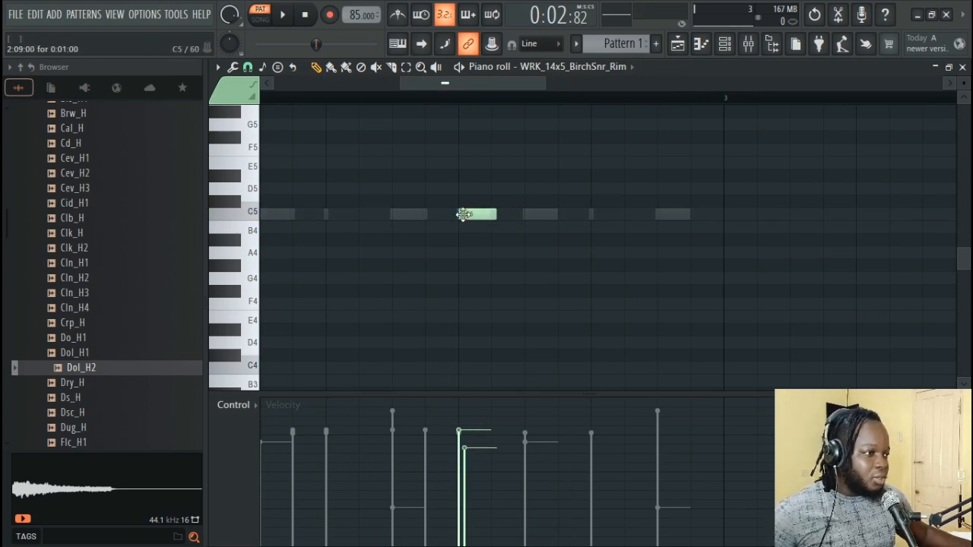
drag(476, 215, 479, 214)
key(space)
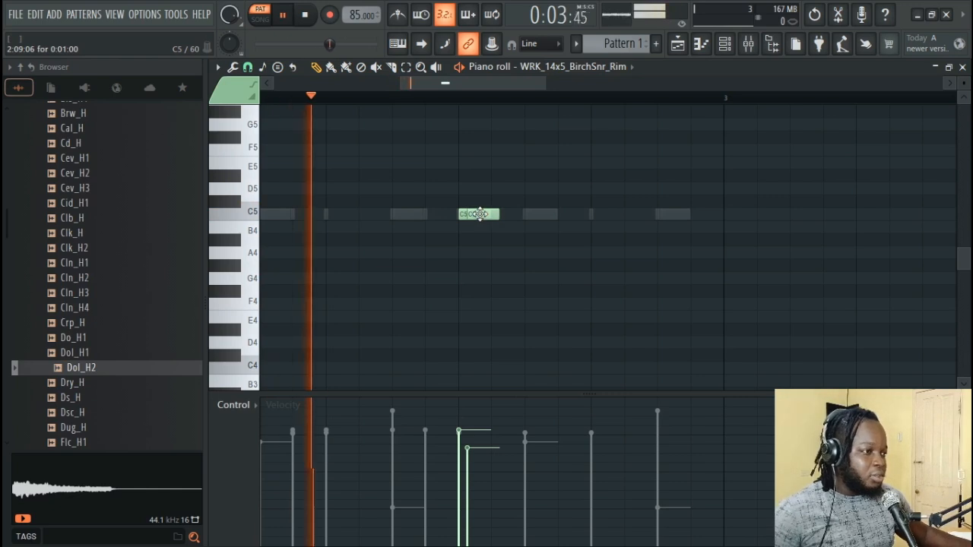
key(space)
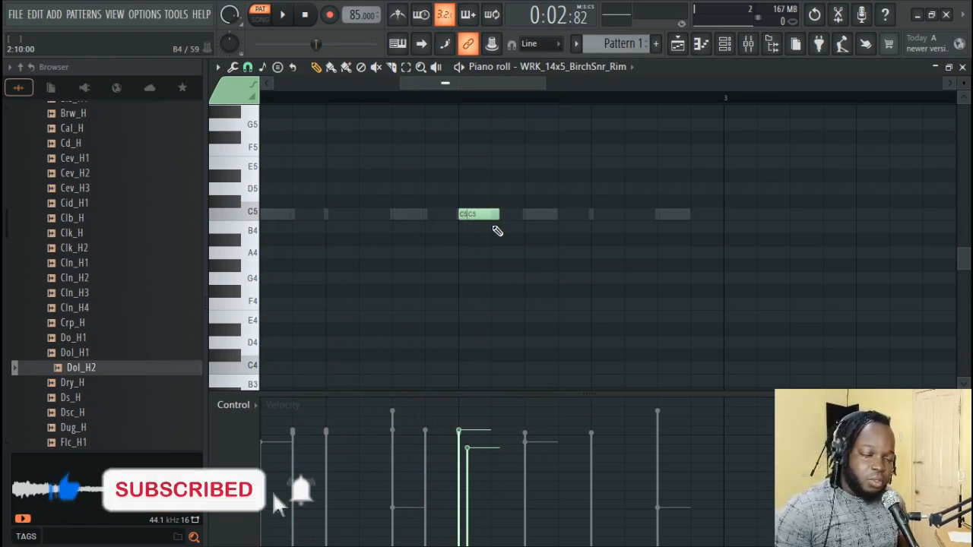
key(space)
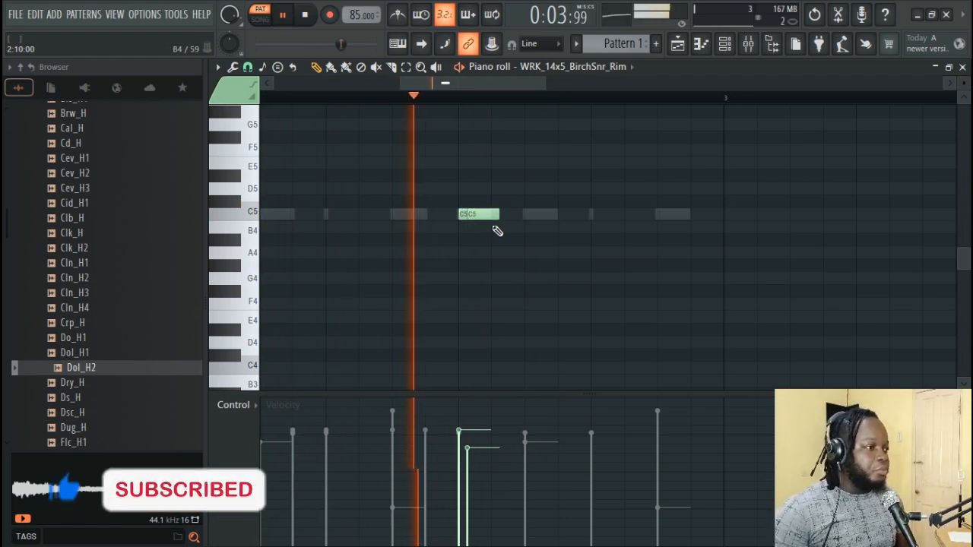
key(space)
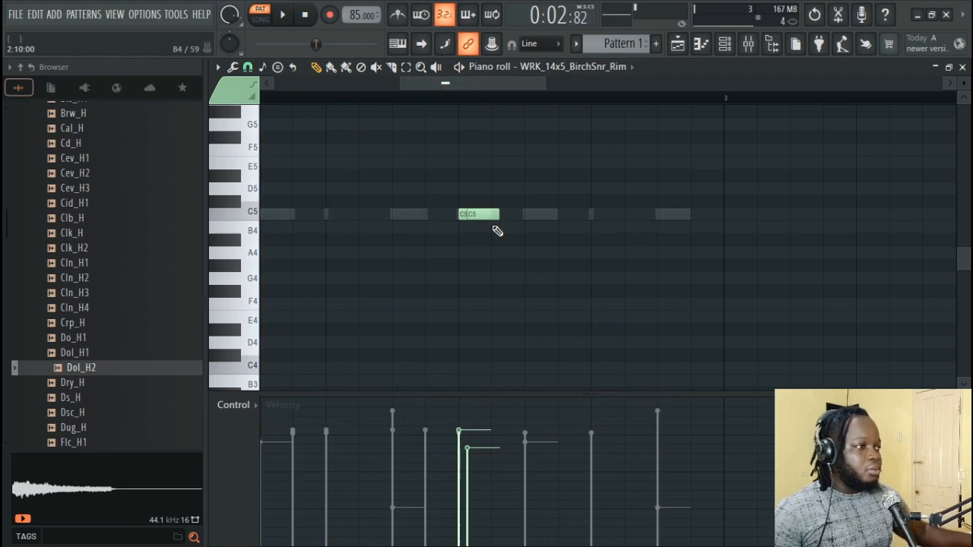
Play the pattern with the HIHAT FOOT piano roll open to judge where the next hit could go.
double_click(541, 214)
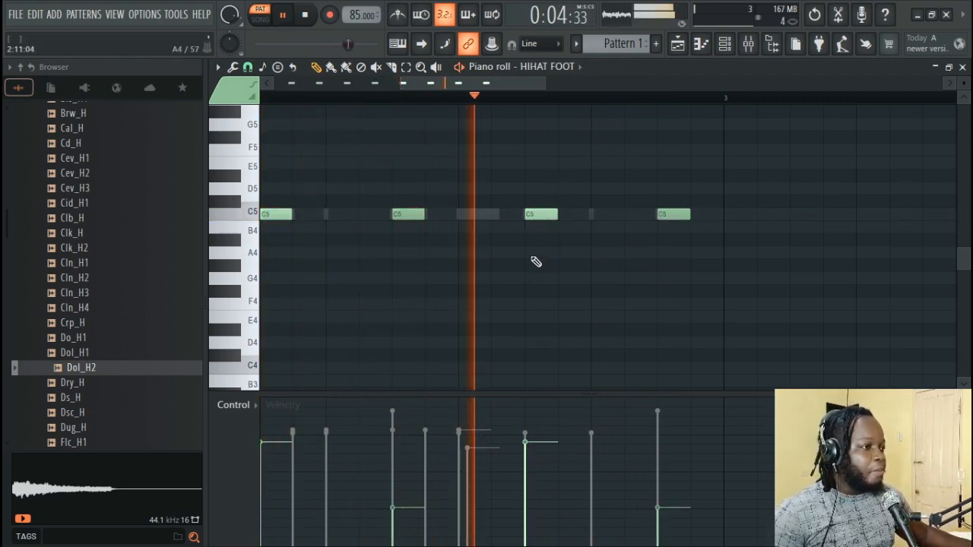
key(space)
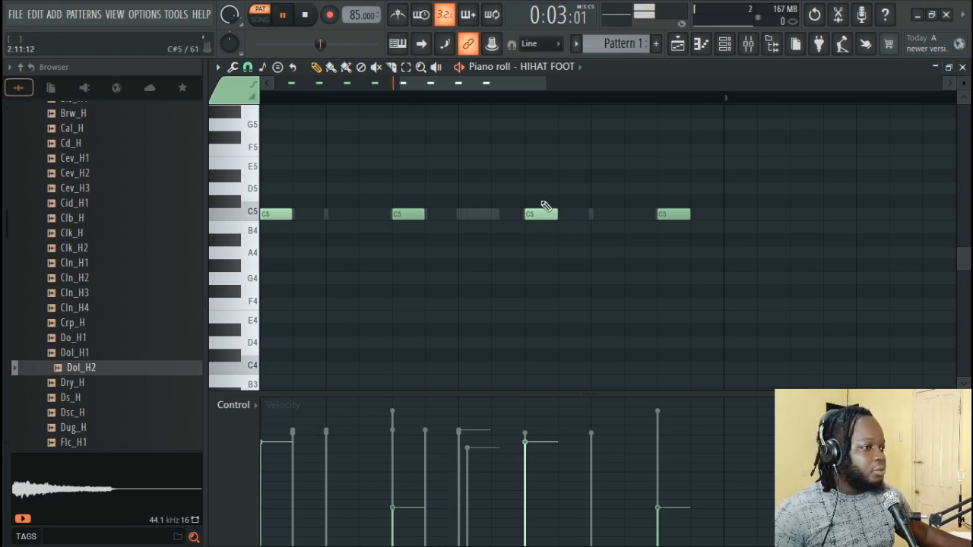
key(space)
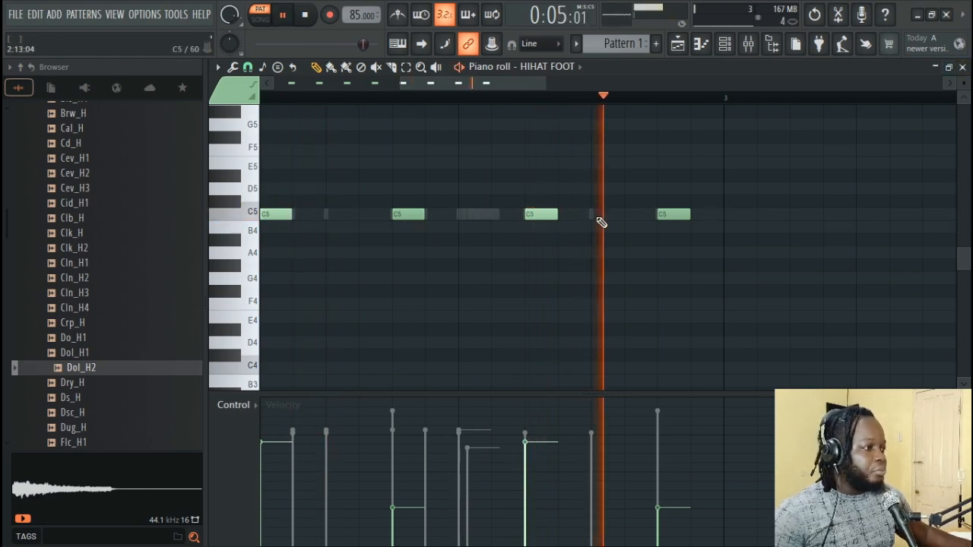
key(space)
Add a one-step C5 note on the thirteenth step of bar 2 in the Dol_H2 piano roll at 76% velocity.
click(963, 68)
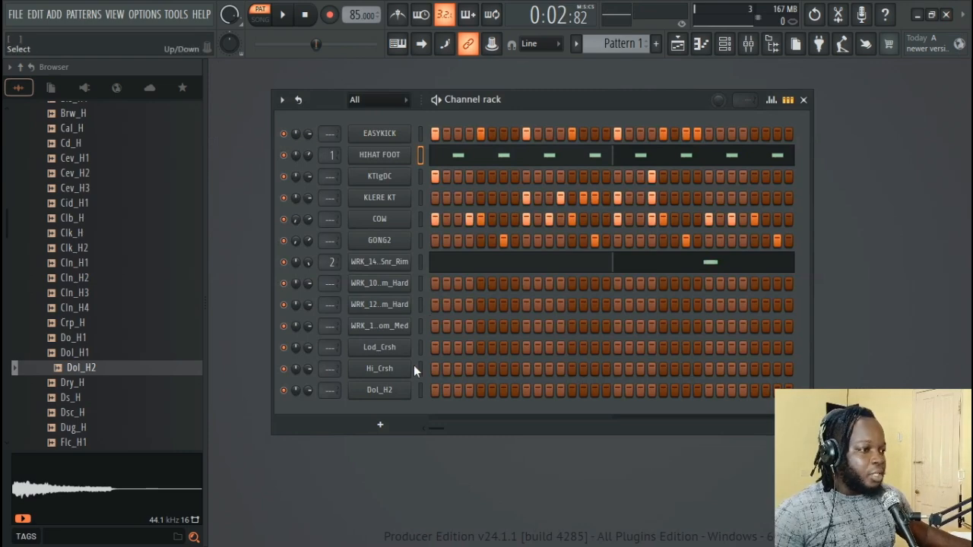
right_click(410, 395)
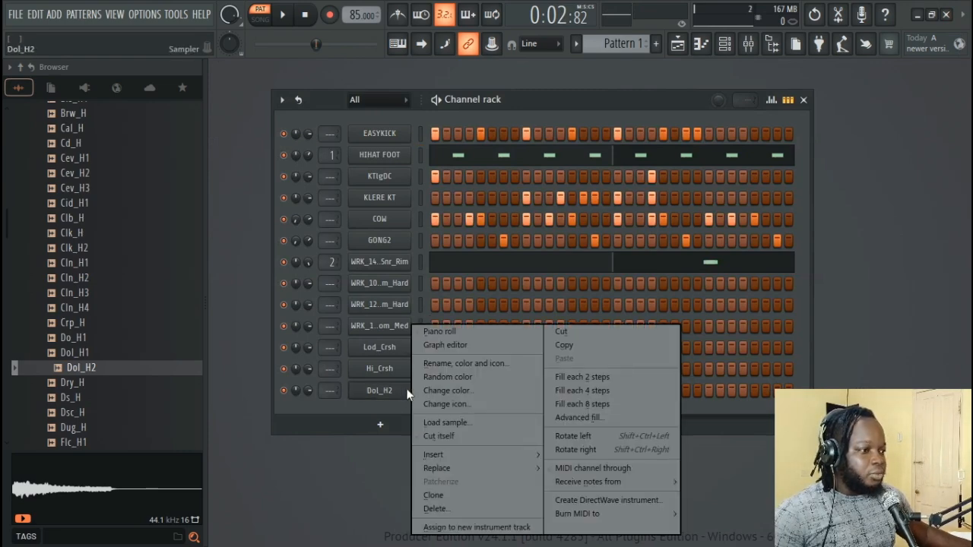
click(437, 333)
key(space)
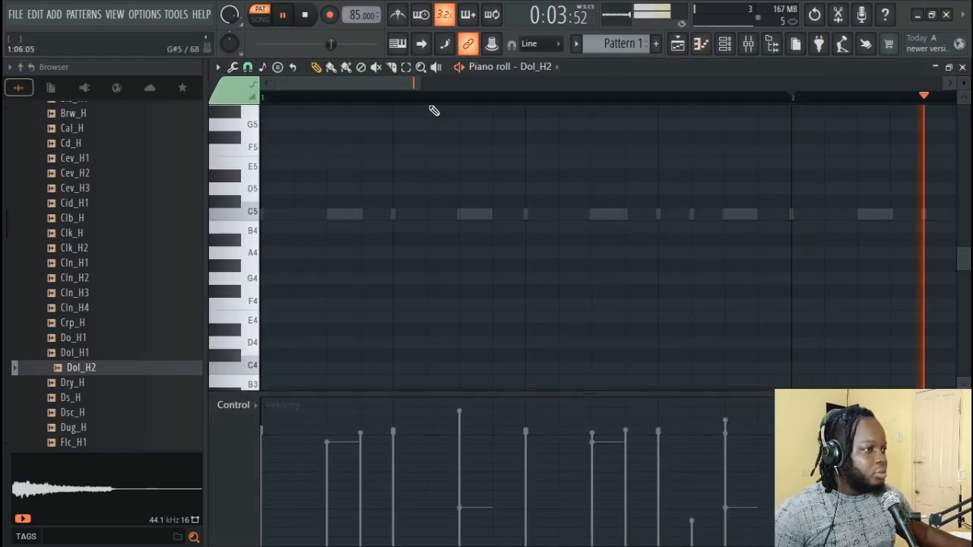
drag(402, 82, 517, 92)
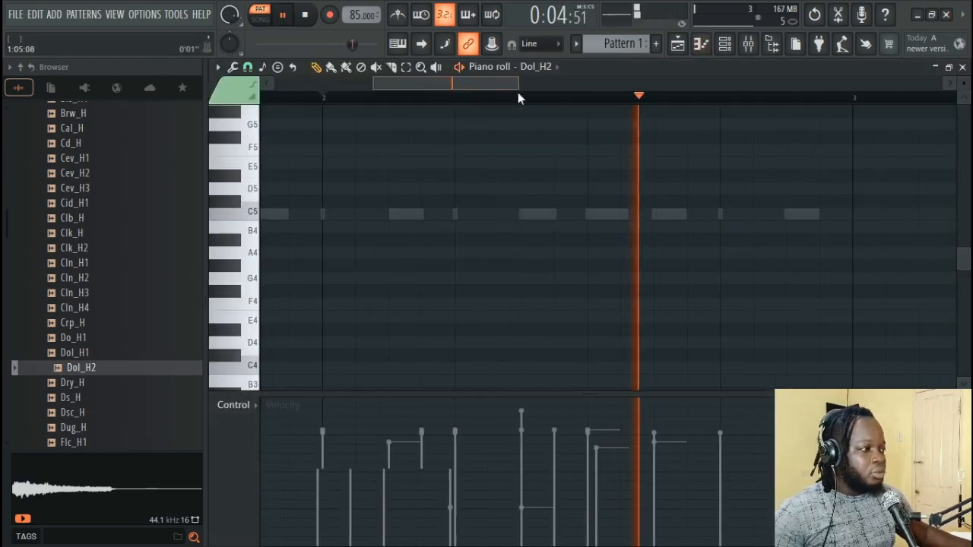
click(532, 215)
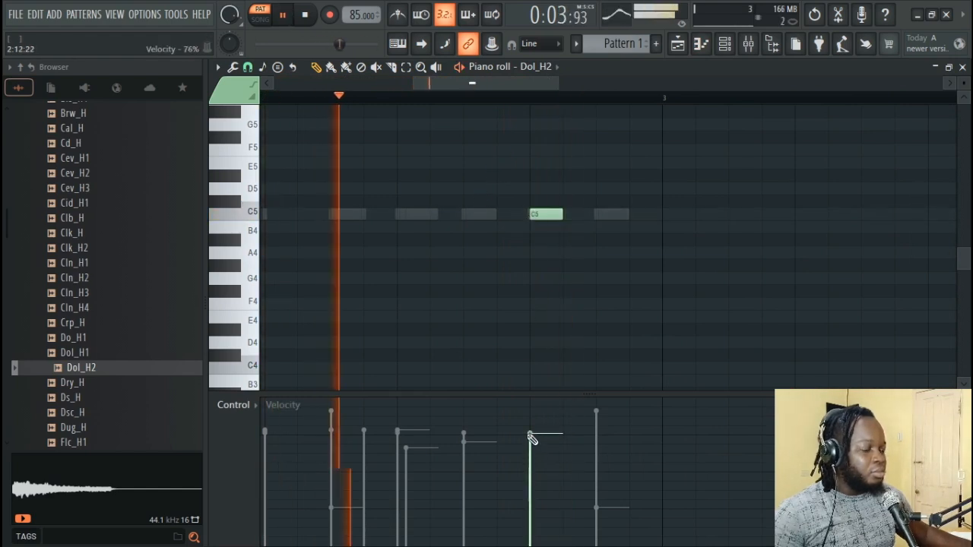
Add a C5 note on the twelfth step of bar 2 in the WRK_14x5_BirchSnr_Rim piano roll, with velocity about level with the first flam hit.
click(962, 67)
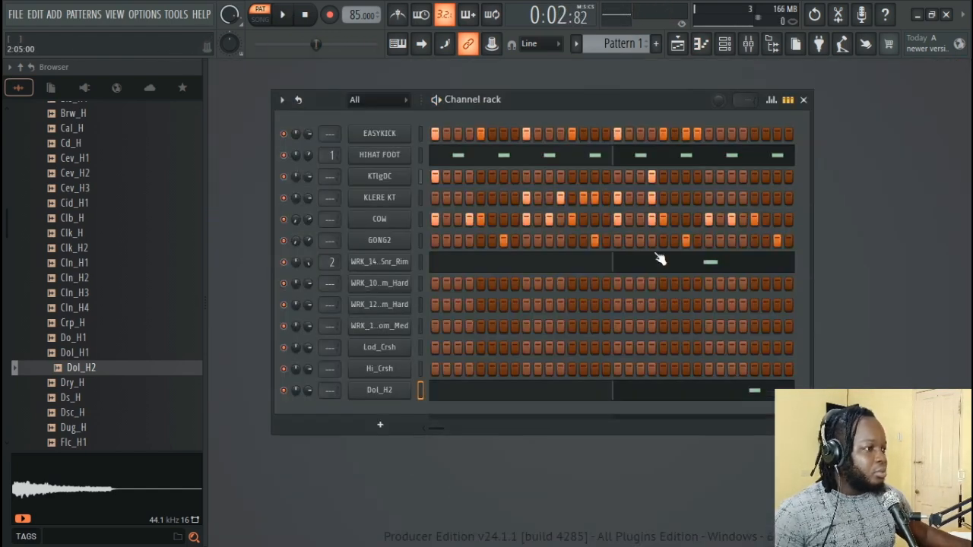
click(736, 264)
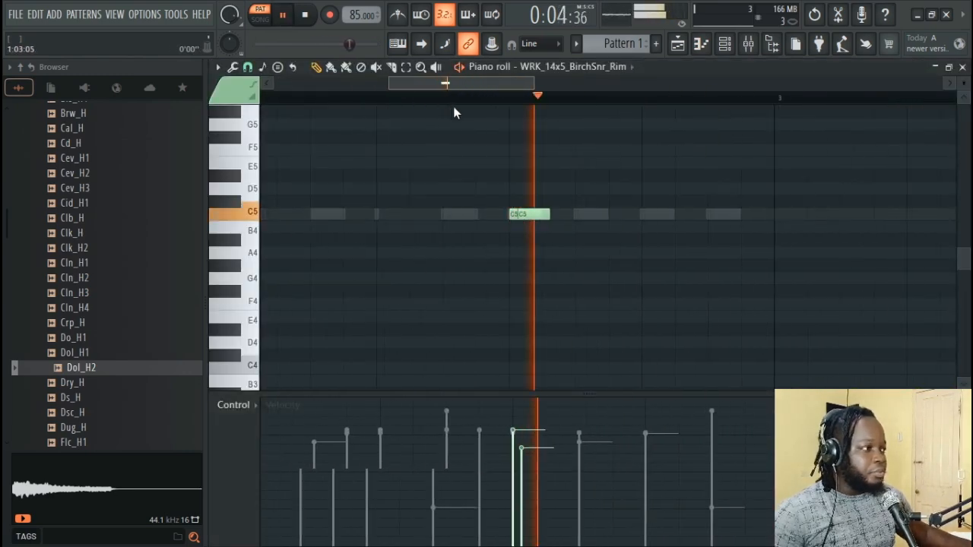
drag(454, 108, 489, 111)
key(space)
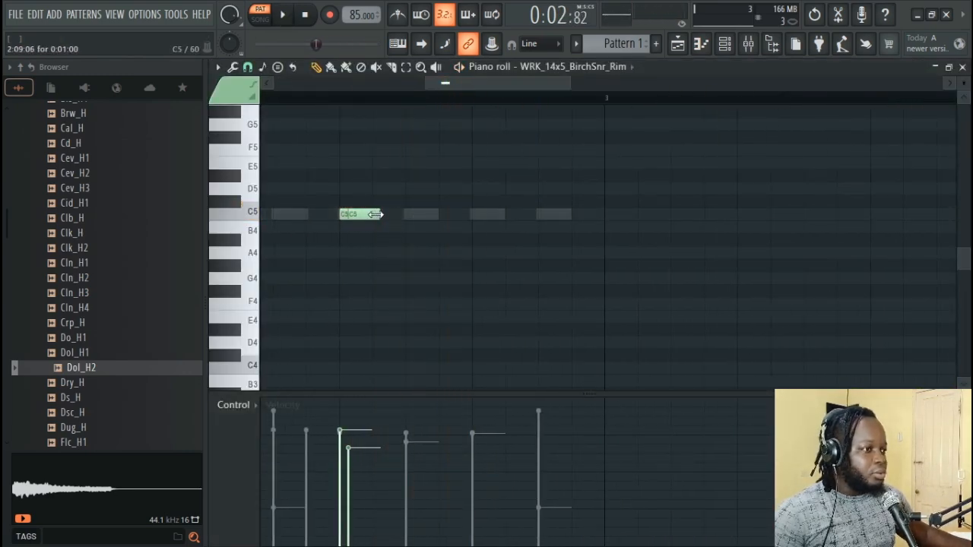
click(448, 216)
key(space)
click(440, 430)
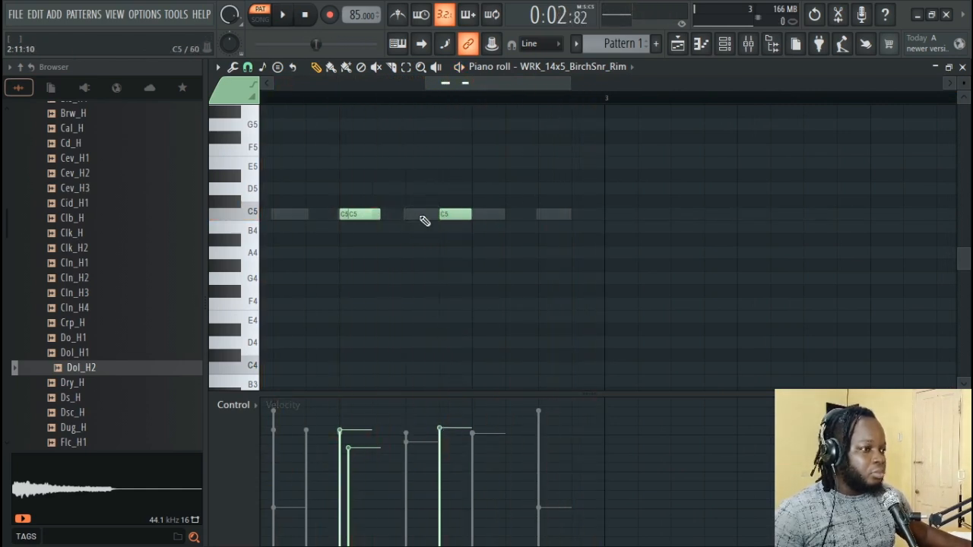
Raise the velocity of the HIHAT FOOT note on the eleventh step of bar 2 to 77% and play the pattern.
double_click(421, 216)
key(space)
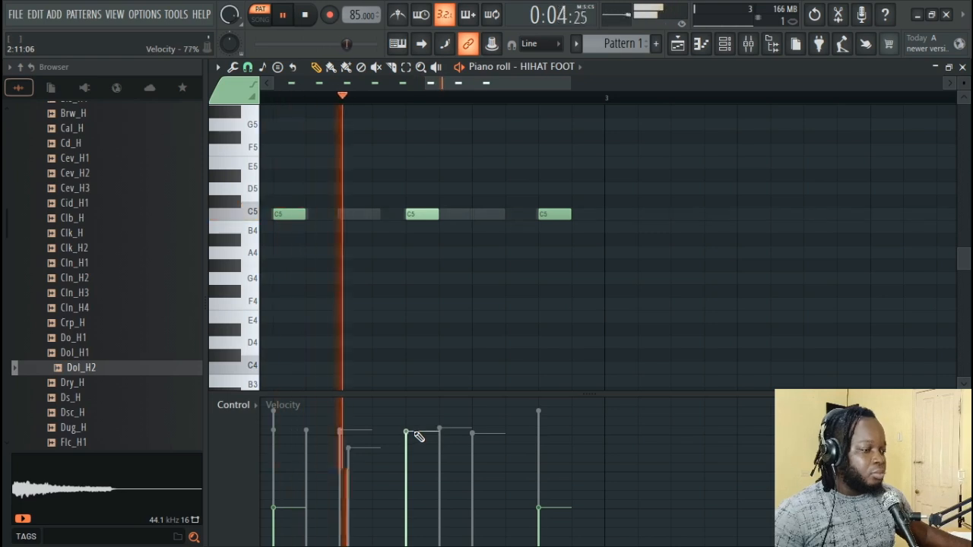
key(space)
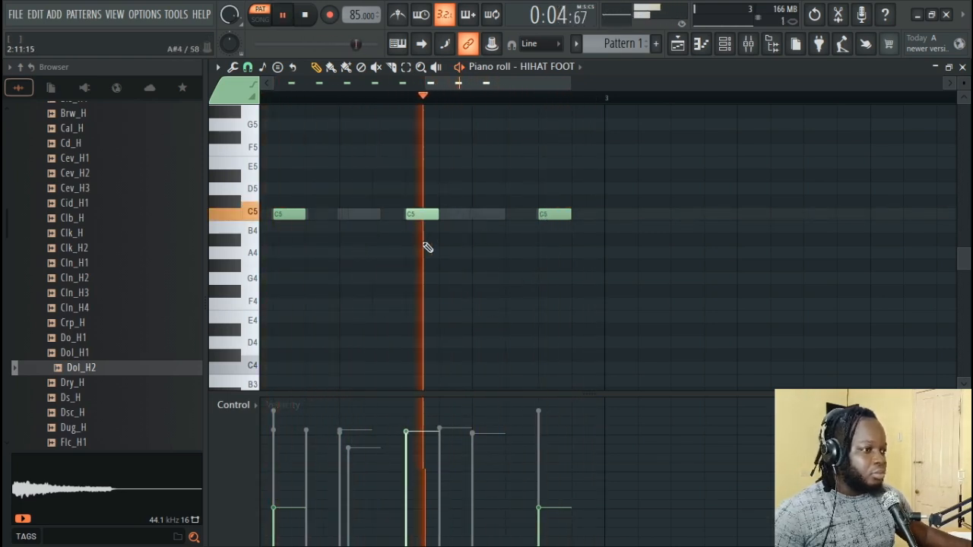
click(963, 67)
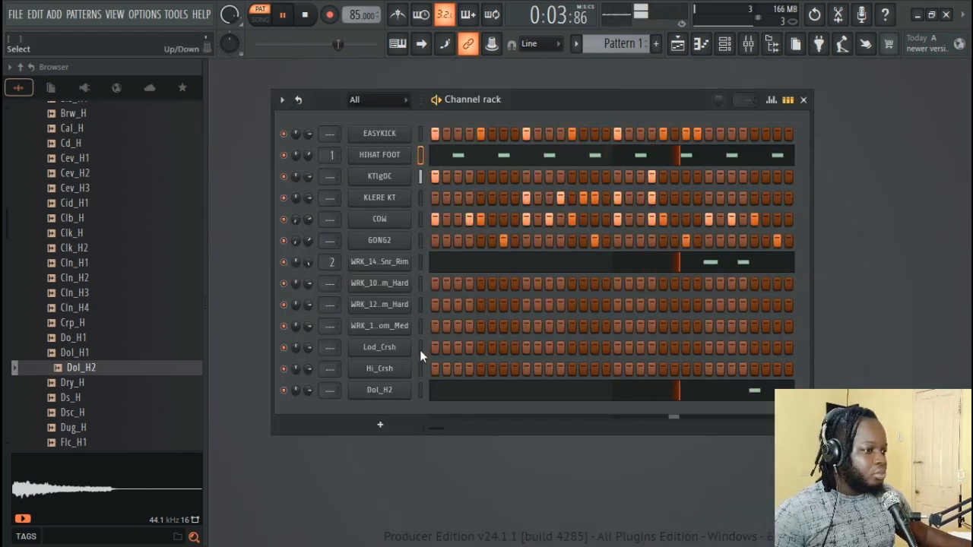
key(space)
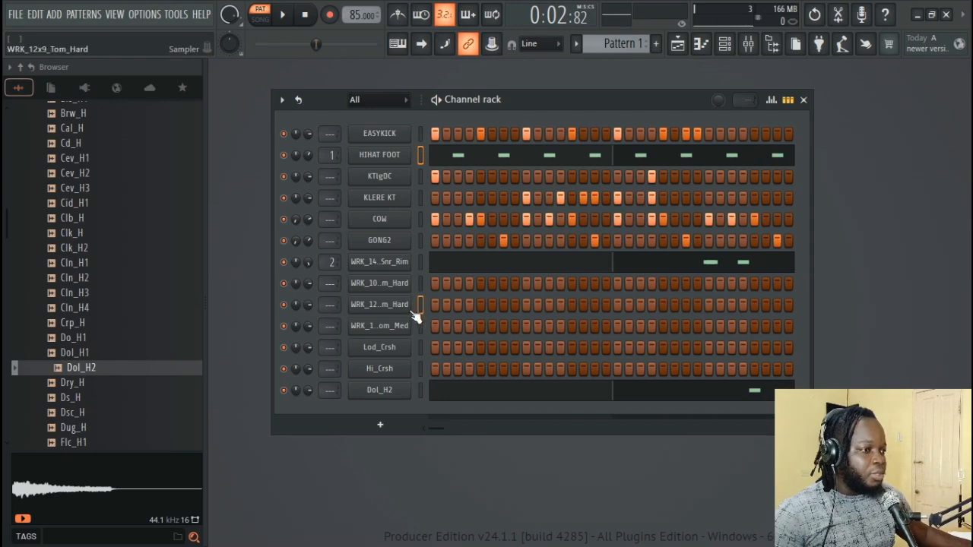
Try one-step C5 notes on steps 14, 15 and 16 of bar 2 in the WRK_12x9_Tom_Hard piano roll.
right_click(411, 301)
click(440, 304)
key(space)
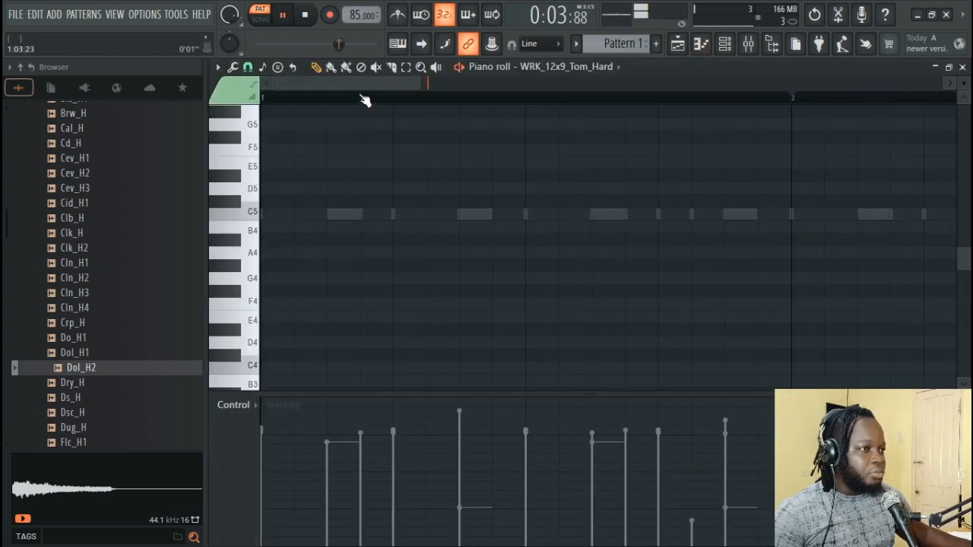
drag(397, 83, 527, 101)
key(space)
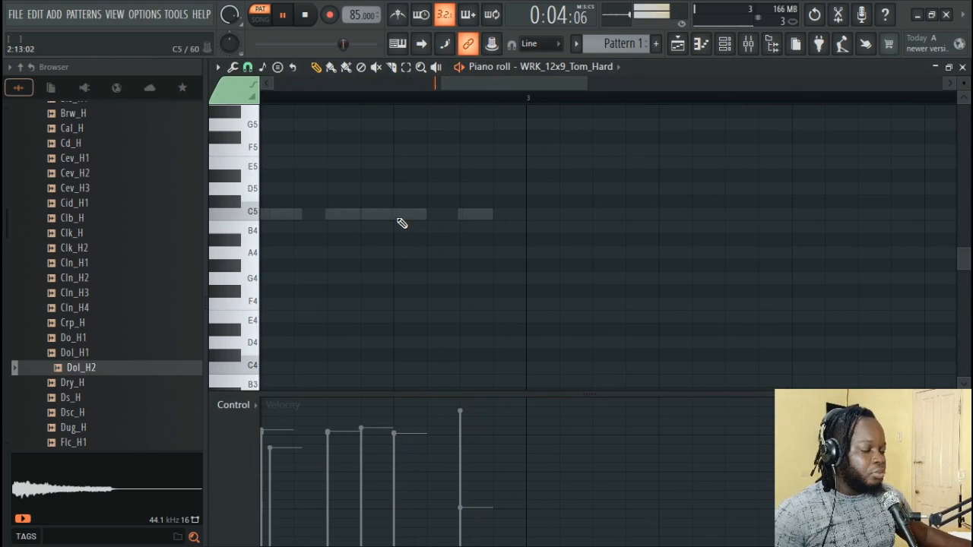
key(space)
click(437, 216)
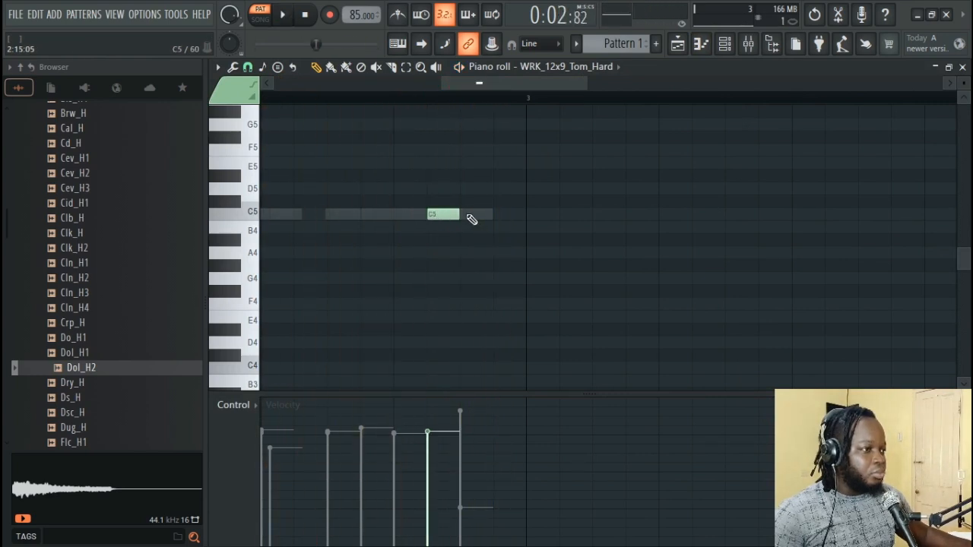
click(472, 216)
click(503, 216)
Try graded tom velocities during playback, with the first note at about 55%, a softer second and the third at 75%.
click(438, 464)
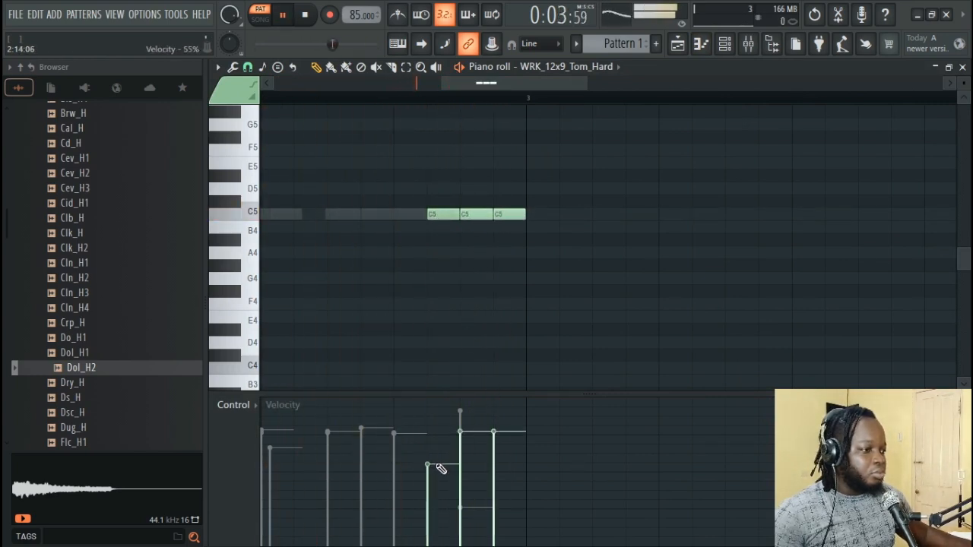
key(space)
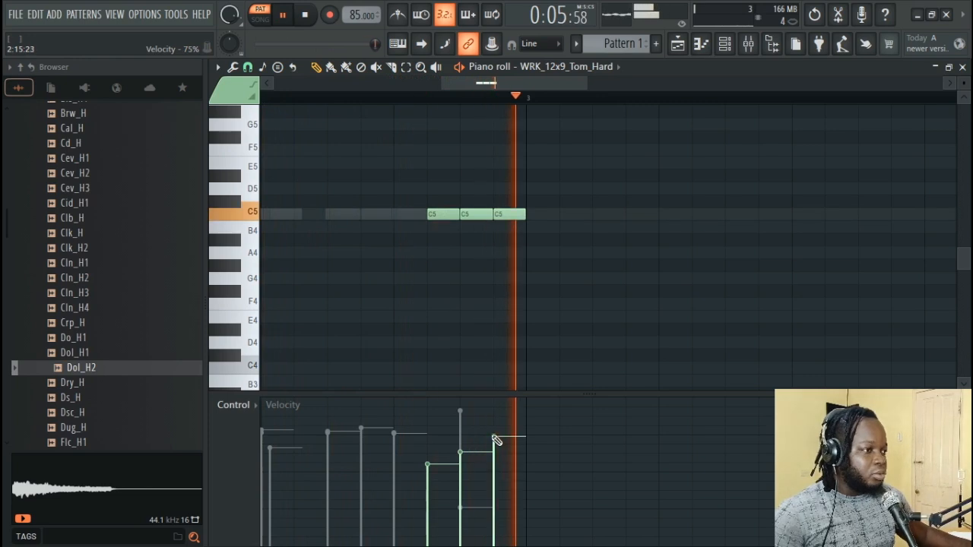
drag(435, 489, 438, 466)
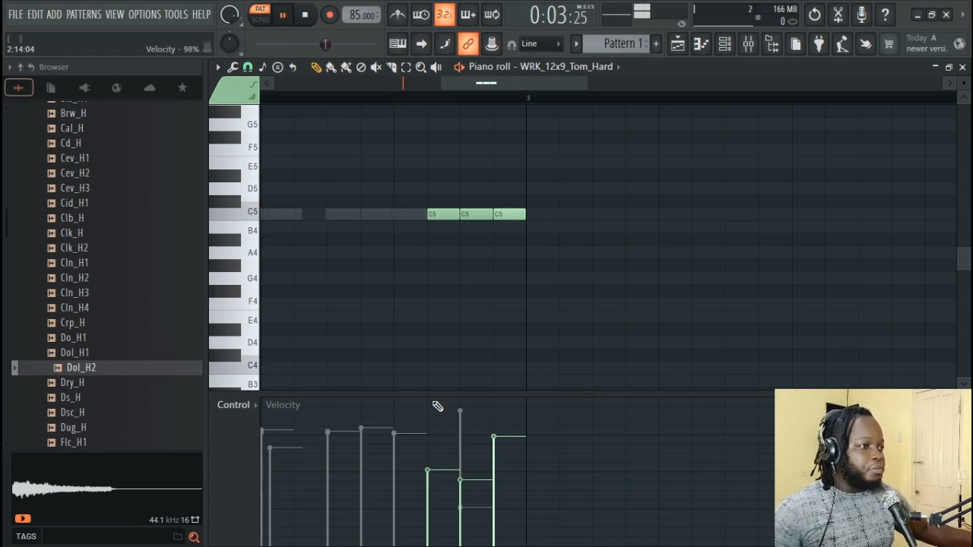
key(space)
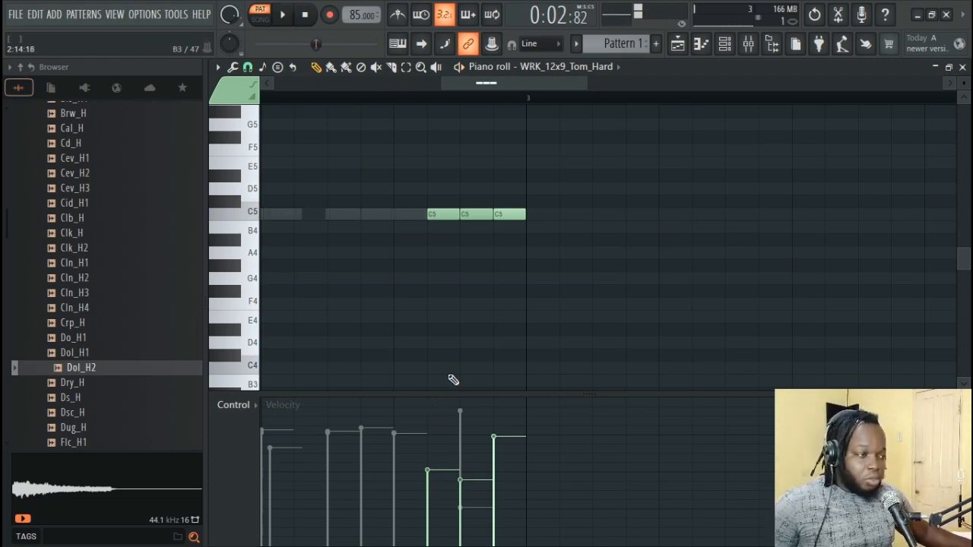
Try nudging the three tom notes slightly later off the grid, starting the last one at 2:16:01, and audition the timing.
drag(441, 218, 443, 219)
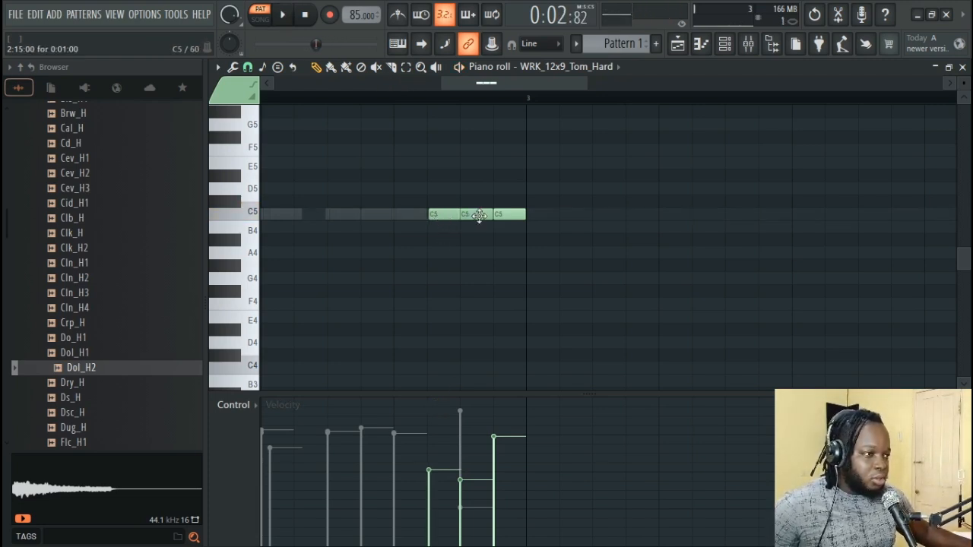
click(495, 217)
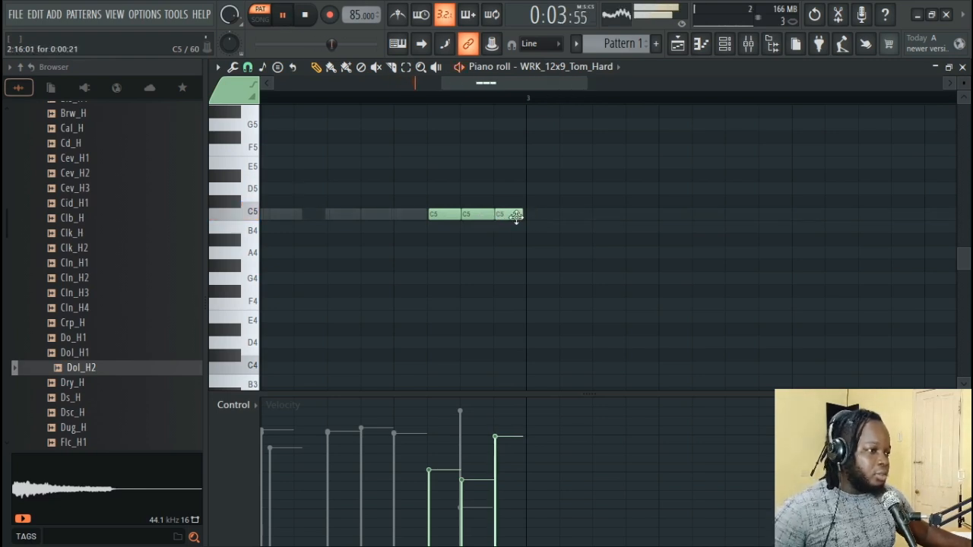
key(space)
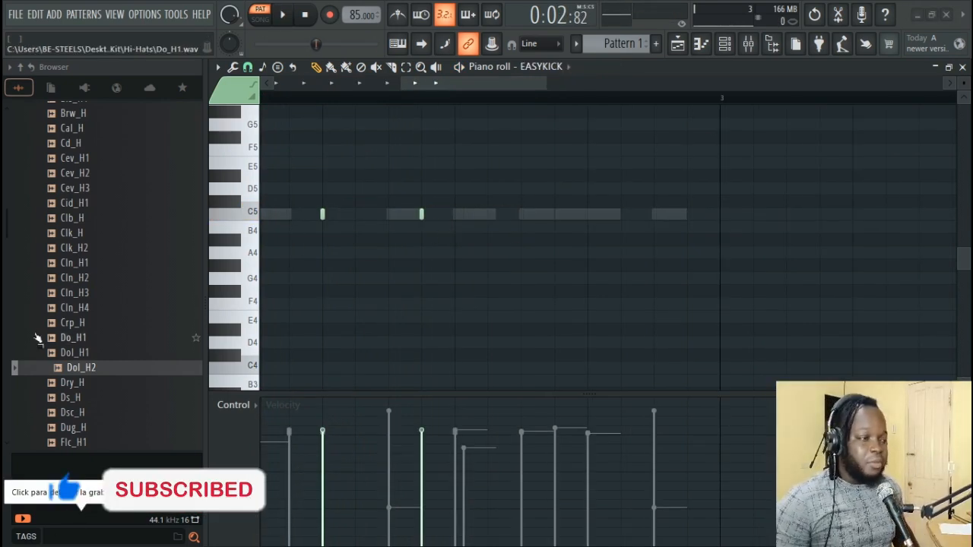
Try a one-step C5 kick at 2:07:00 in the EASYKICK piano roll and delete it again.
click(388, 215)
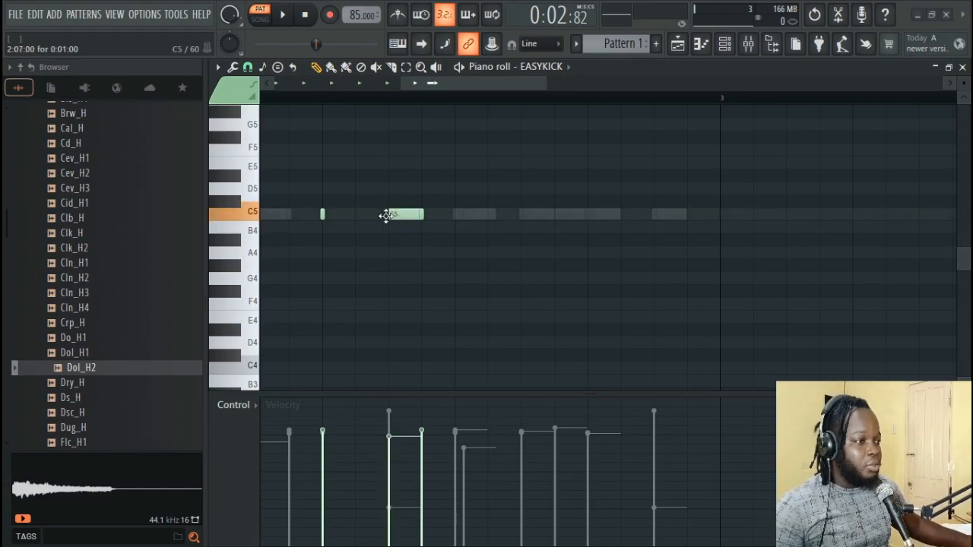
right_click(407, 216)
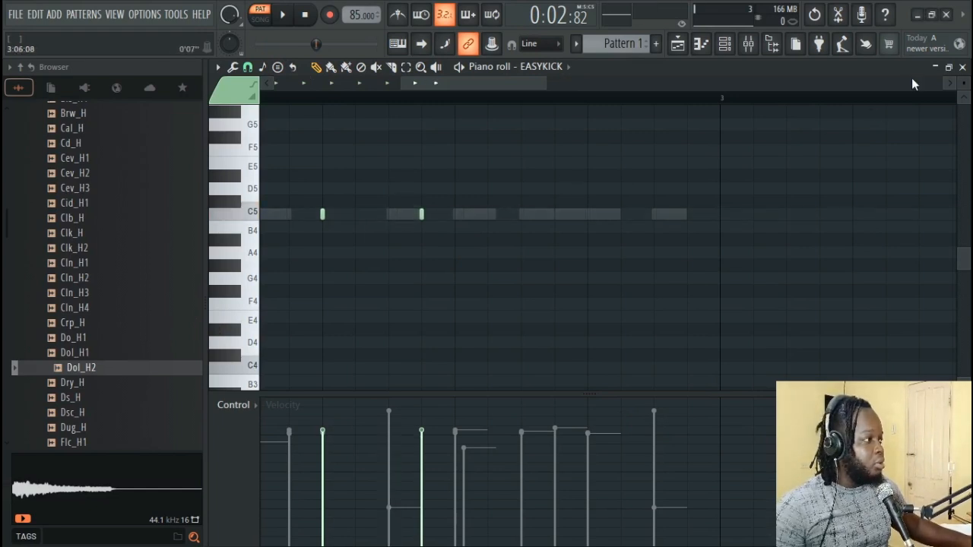
click(962, 68)
Add a one-step C5 note on the tenth step of bar 2 in the WRK_12x9_Tom_Hard piano roll and audition it.
key(space)
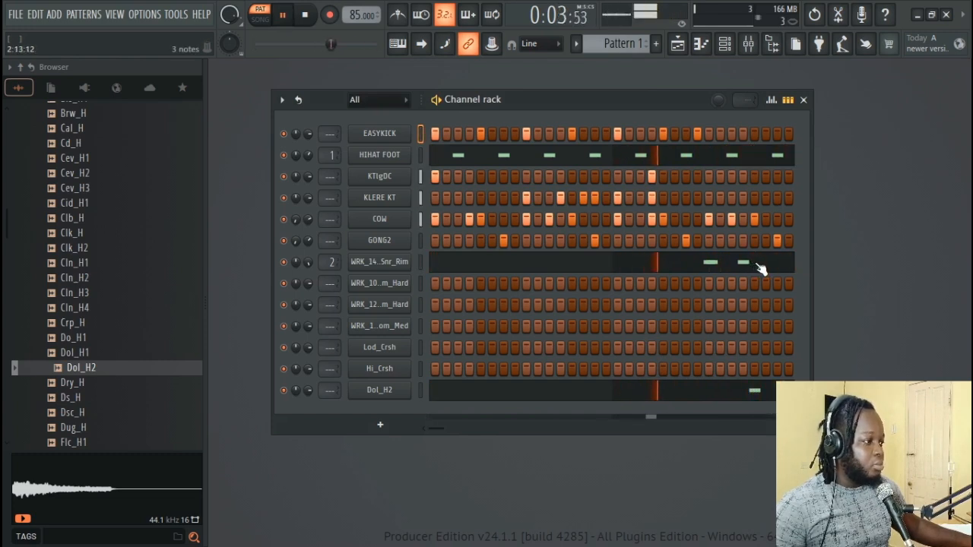
right_click(403, 307)
click(424, 306)
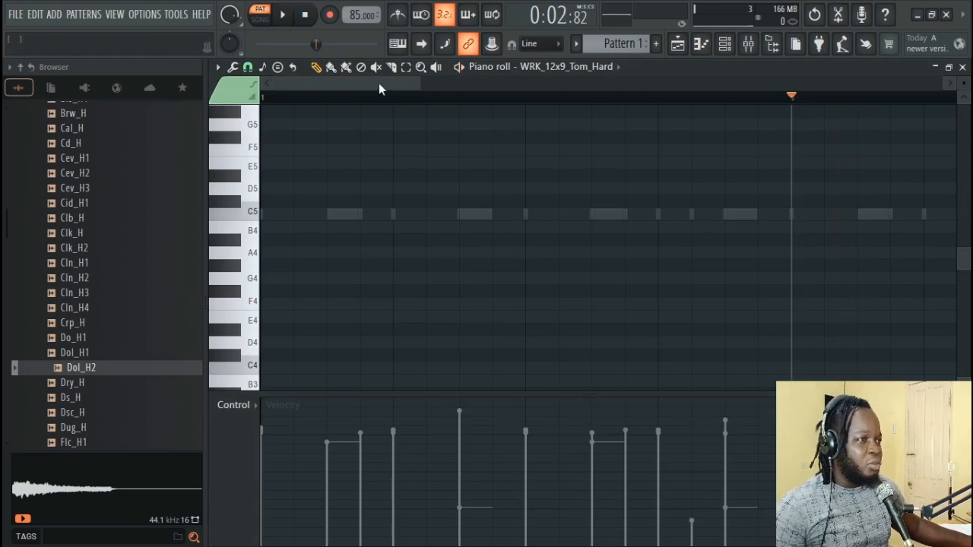
drag(380, 83, 461, 106)
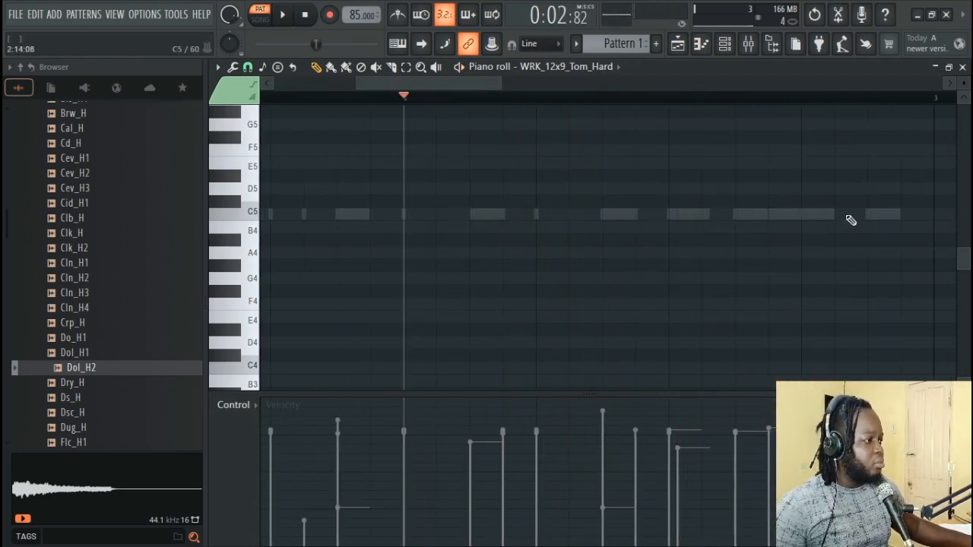
click(708, 216)
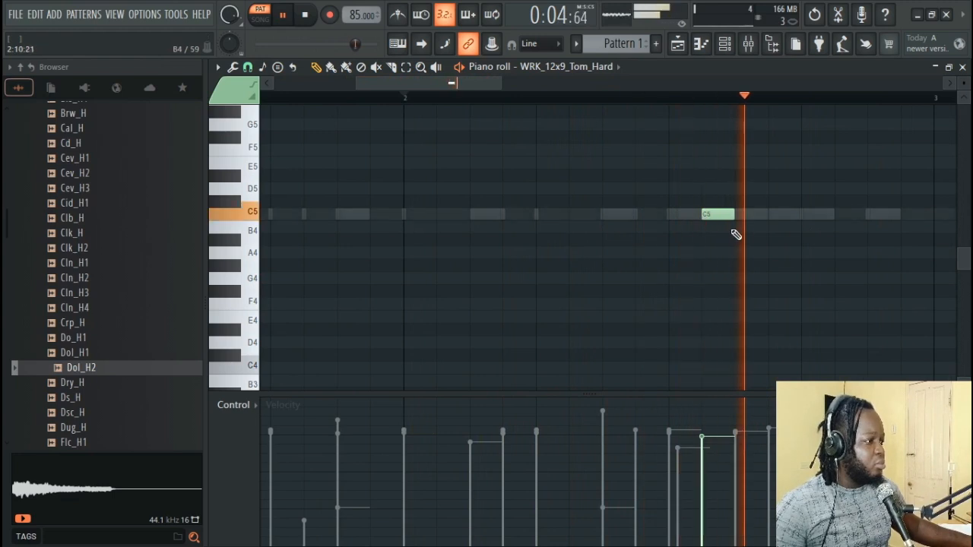
key(space)
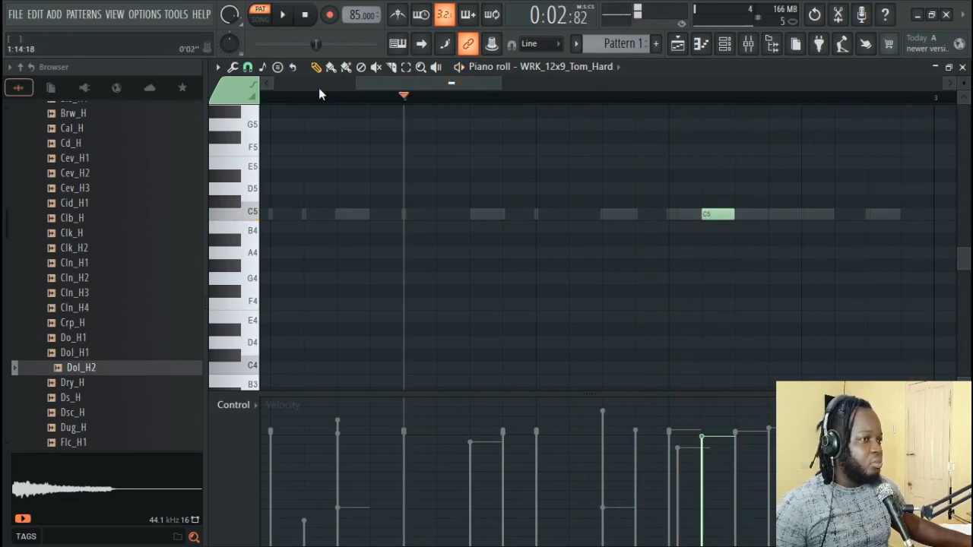
Set the piano roll snap to 1/2 step and turn the tom hit on step 10 into two half-step C5 notes.
click(250, 71)
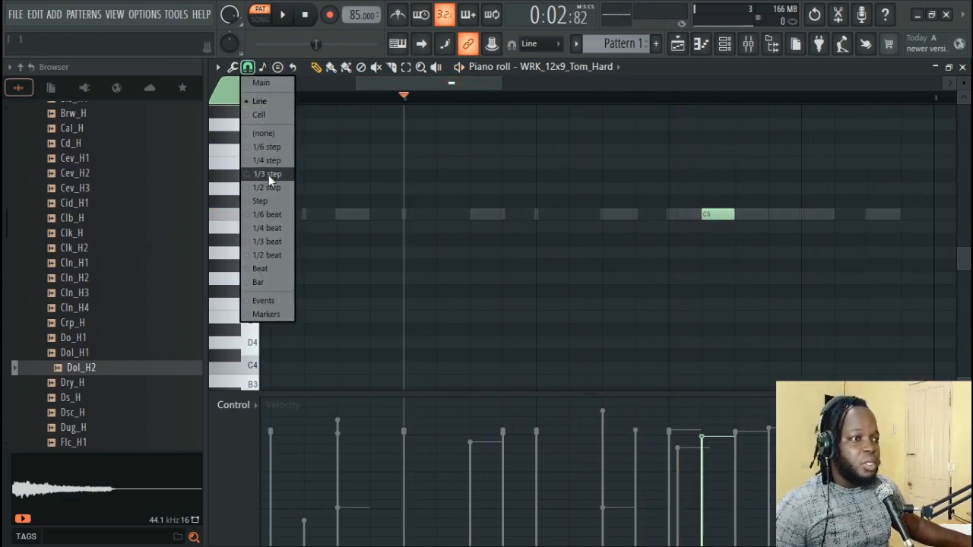
click(272, 196)
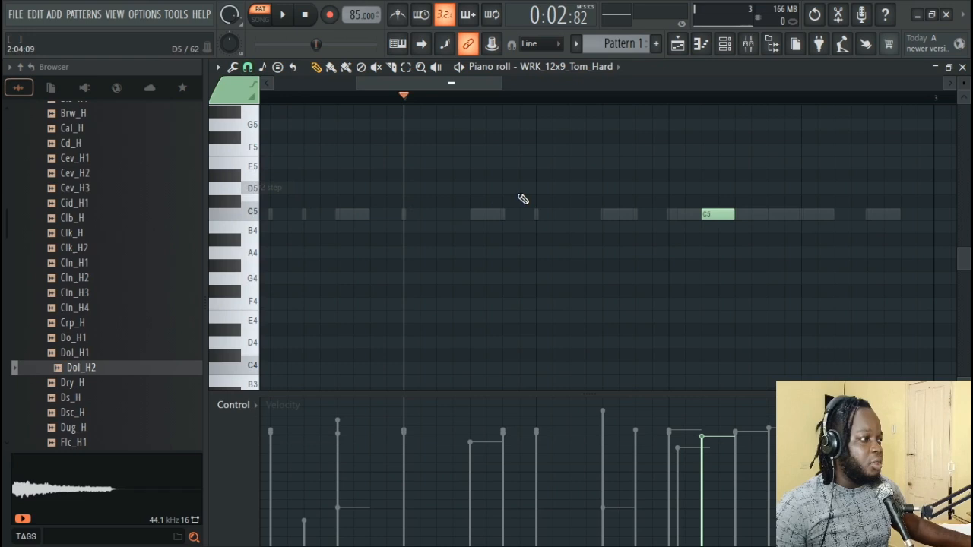
click(726, 215)
key(space)
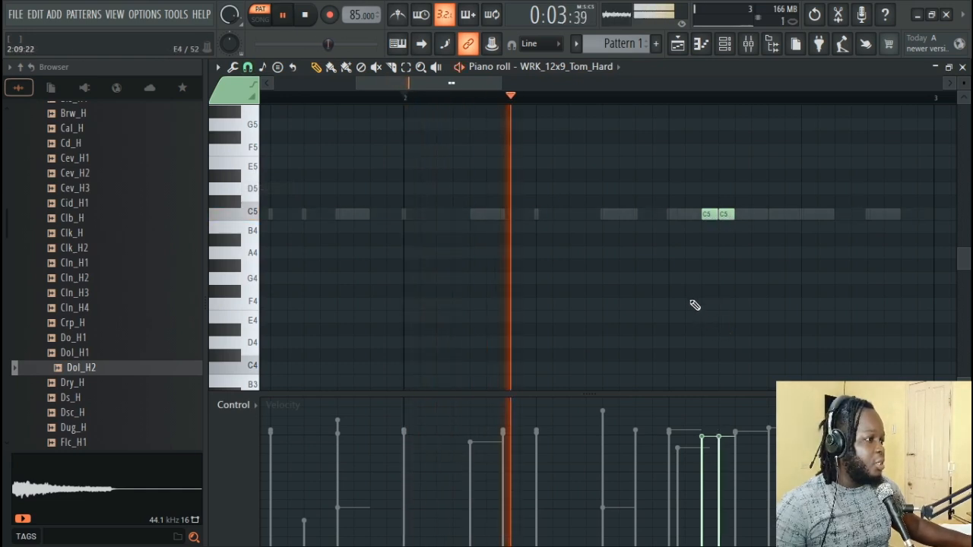
Lower the velocities of the two half-step tom notes during playback, making the first clearly softer than the second.
click(703, 469)
click(718, 455)
click(702, 502)
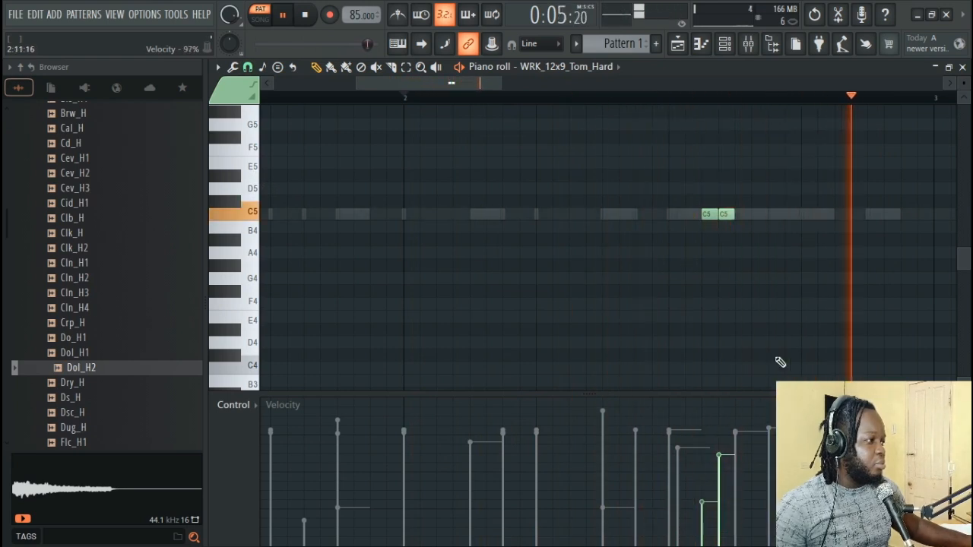
Add two half-step C5 tom notes filling the fourteenth step of bar 2, the second starting at 2:14:12.
click(842, 213)
click(856, 213)
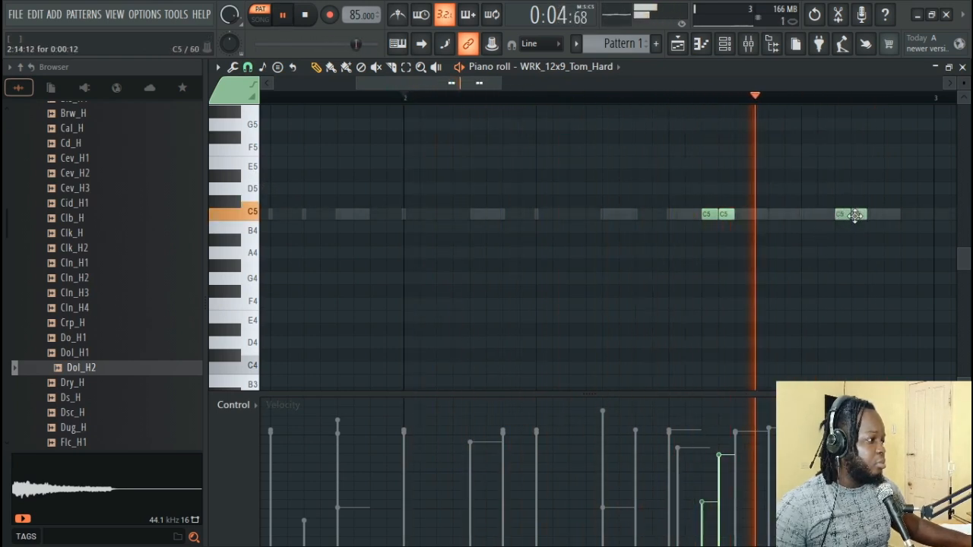
Audition the tom fill in bar 2, remove the two half-step C5 notes on step 14, and play the pattern again.
click(908, 213)
key(space)
key(space)
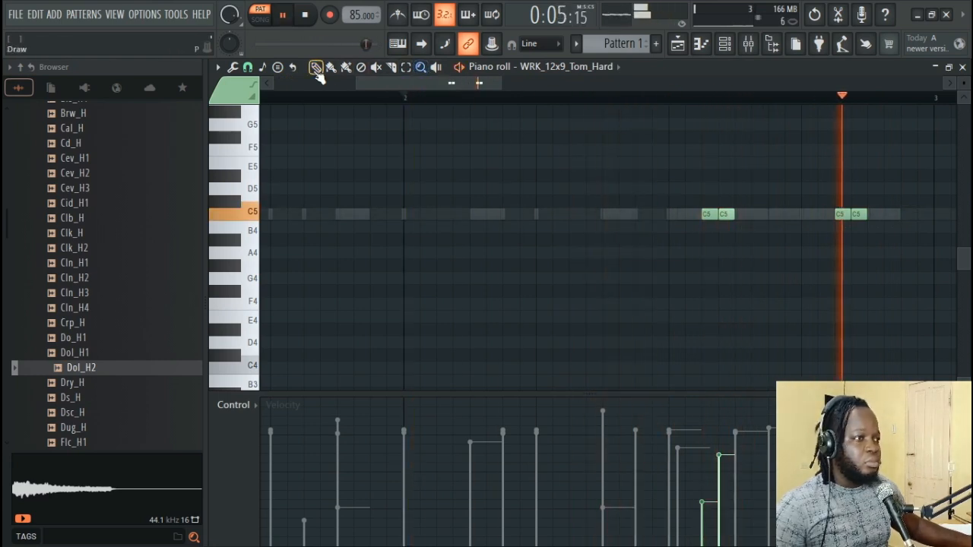
key(space)
drag(394, 82, 466, 93)
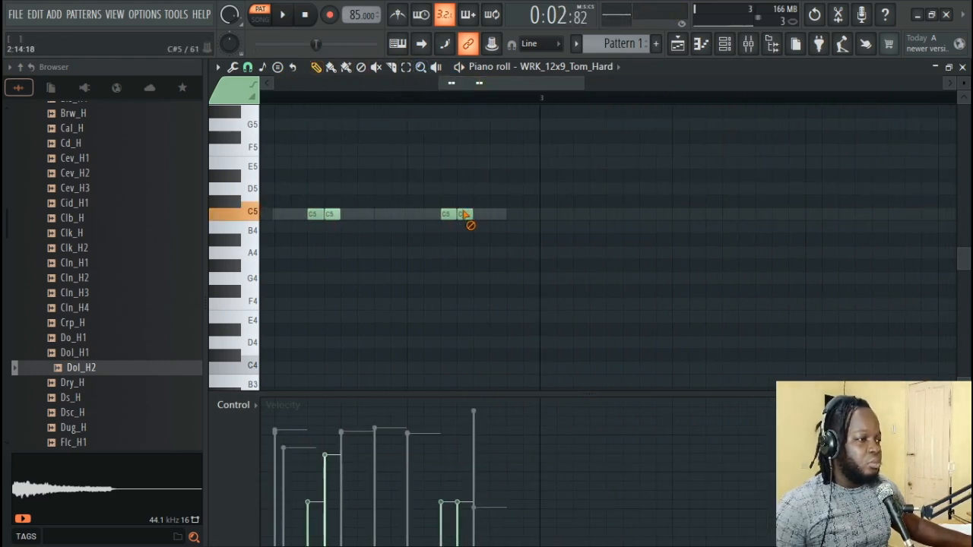
right_click(465, 215)
right_click(450, 215)
key(space)
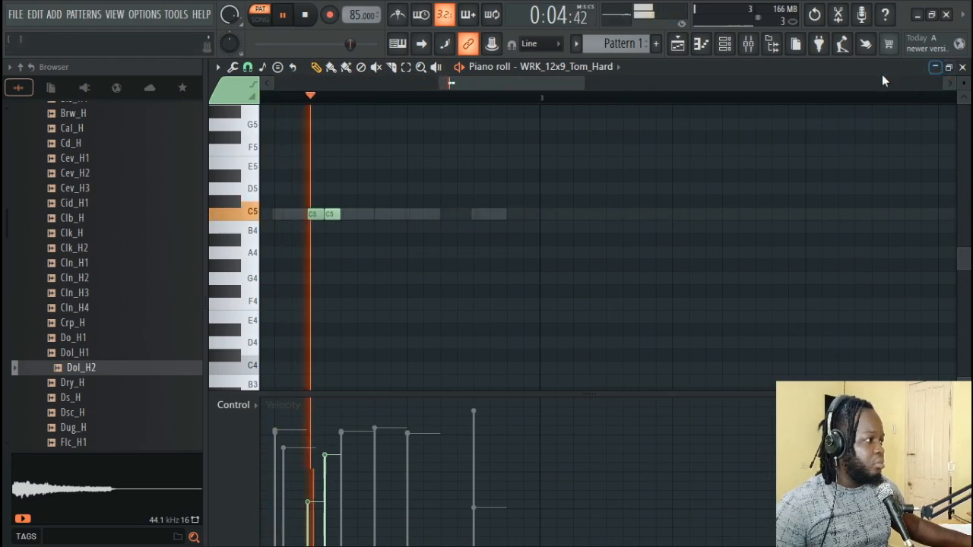
key(space)
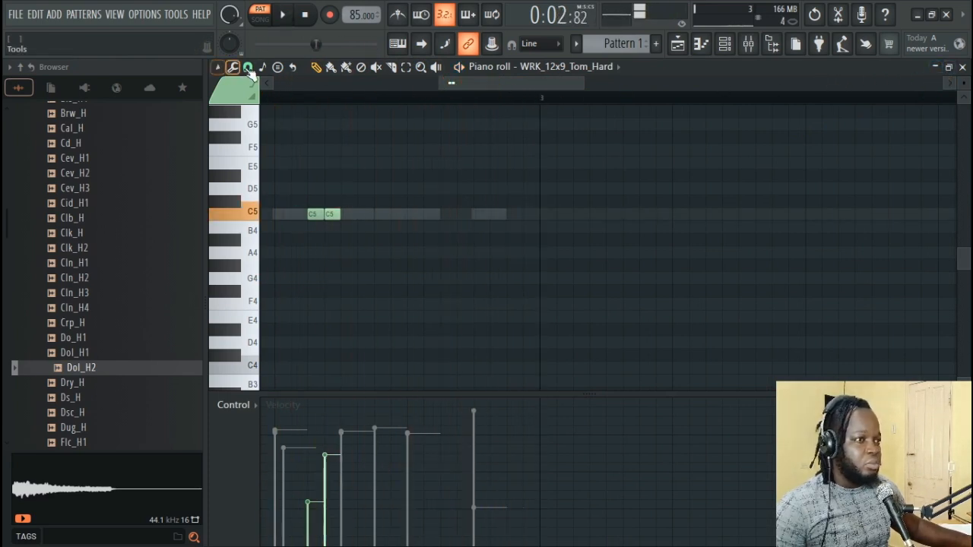
Set the piano roll snap to 1/3 beat and open the piano roll of the WRK_13x10_Tom_Med channel.
click(247, 67)
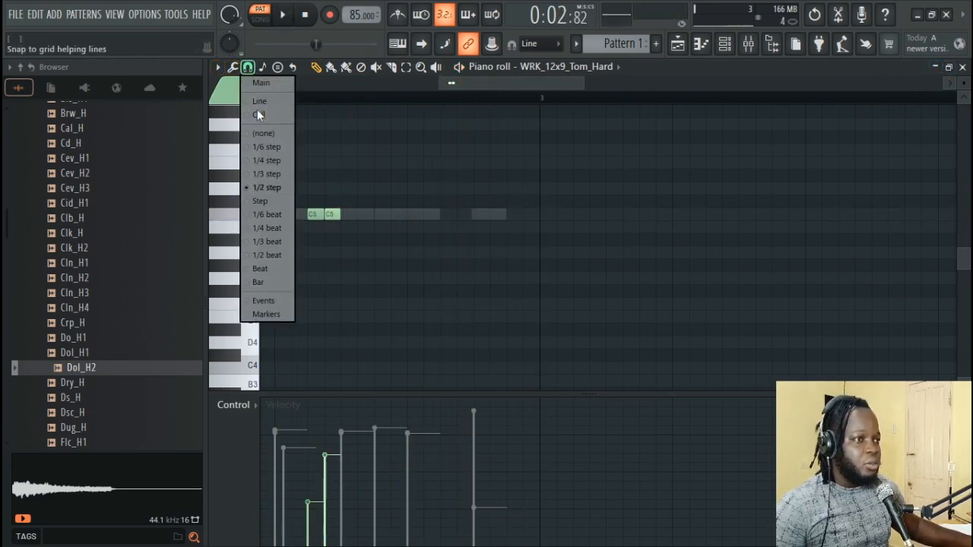
click(266, 241)
click(963, 67)
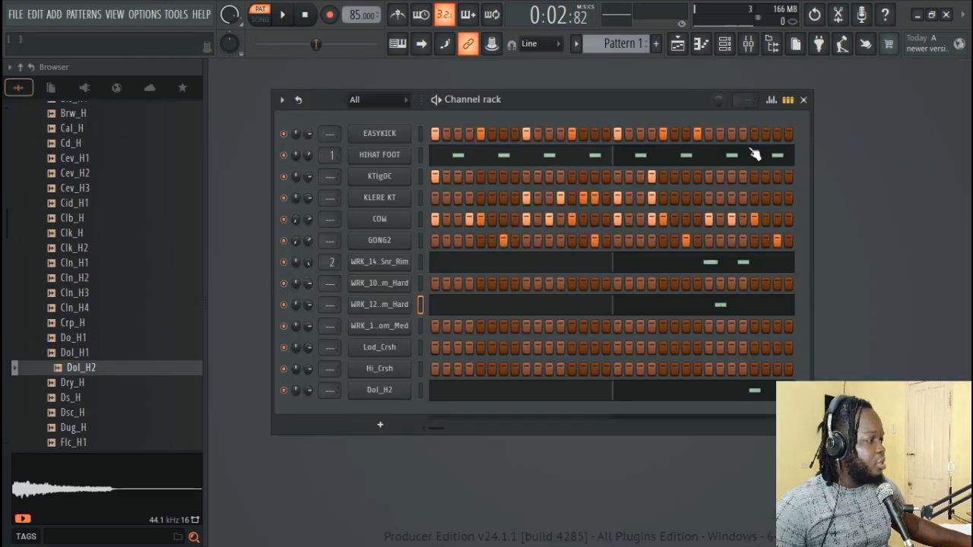
right_click(418, 326)
click(425, 323)
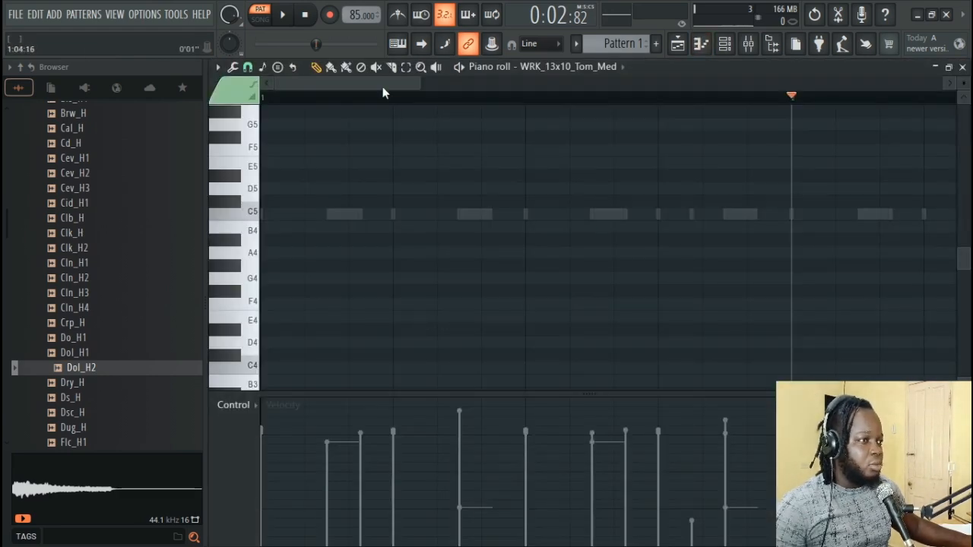
Try half-step C5 medium tom notes on the 1/3-beat grid in the second half of bar 2, auditioning them with the pattern.
drag(382, 87, 489, 89)
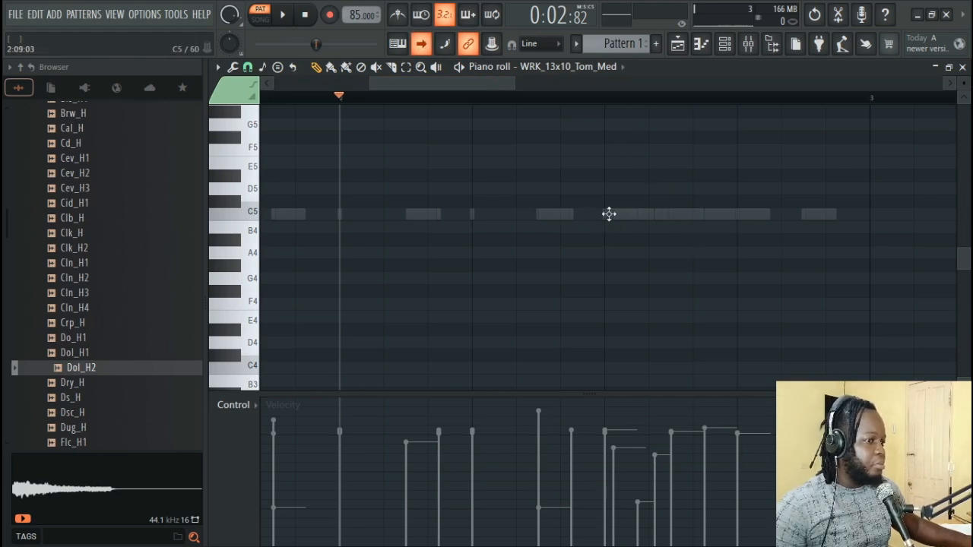
key(space)
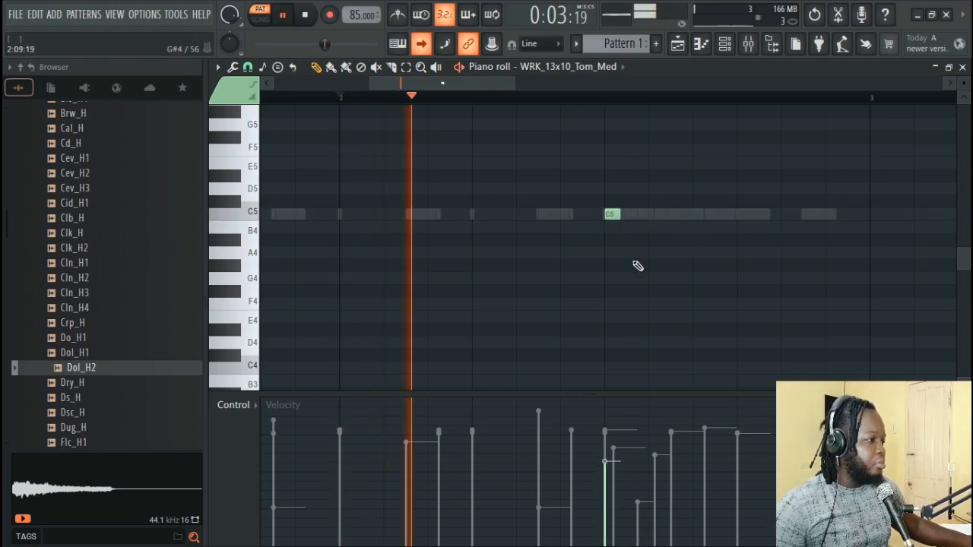
right_click(613, 216)
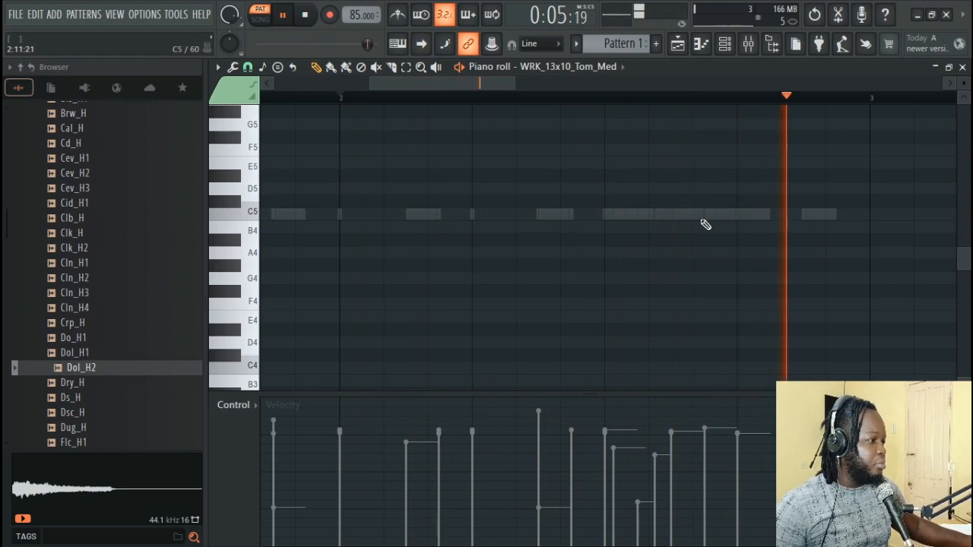
key(space)
click(698, 215)
key(space)
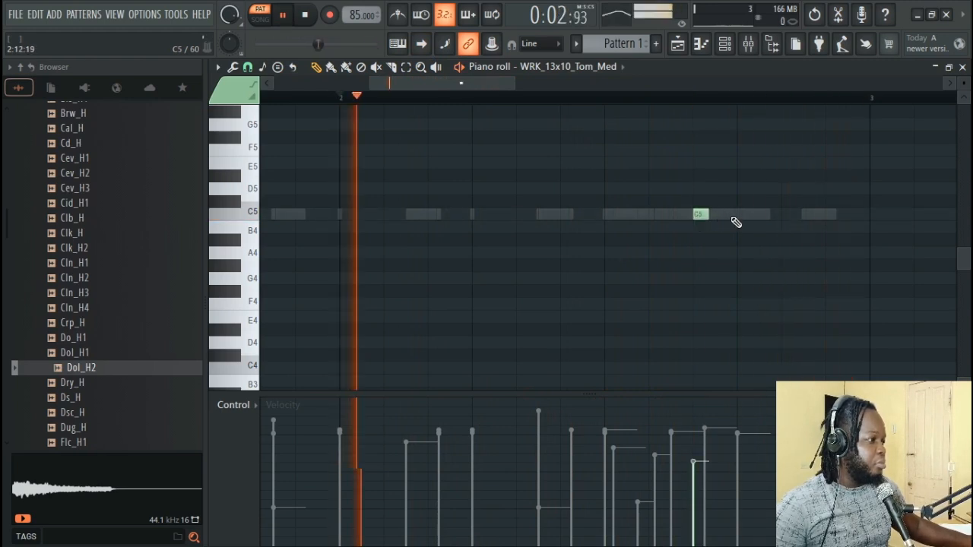
click(742, 215)
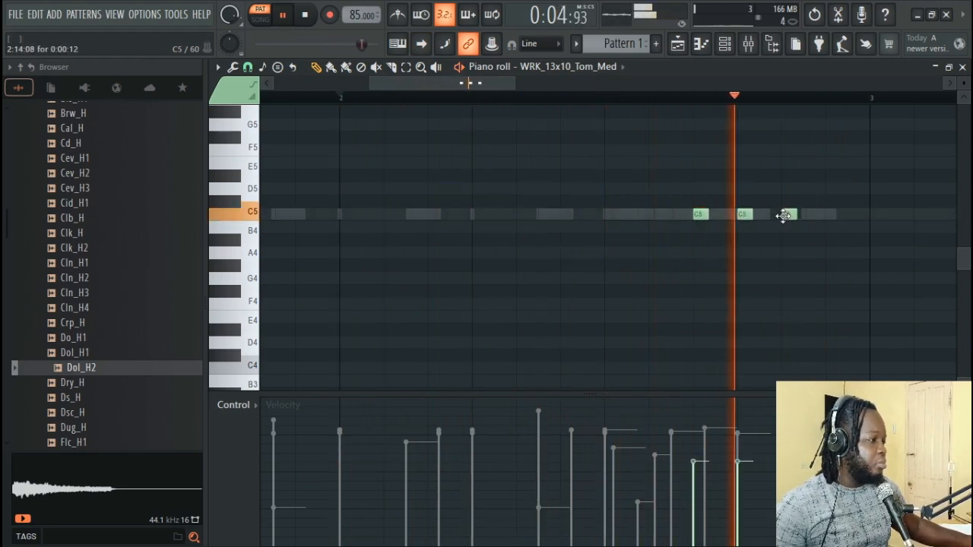
key(space)
right_click(700, 215)
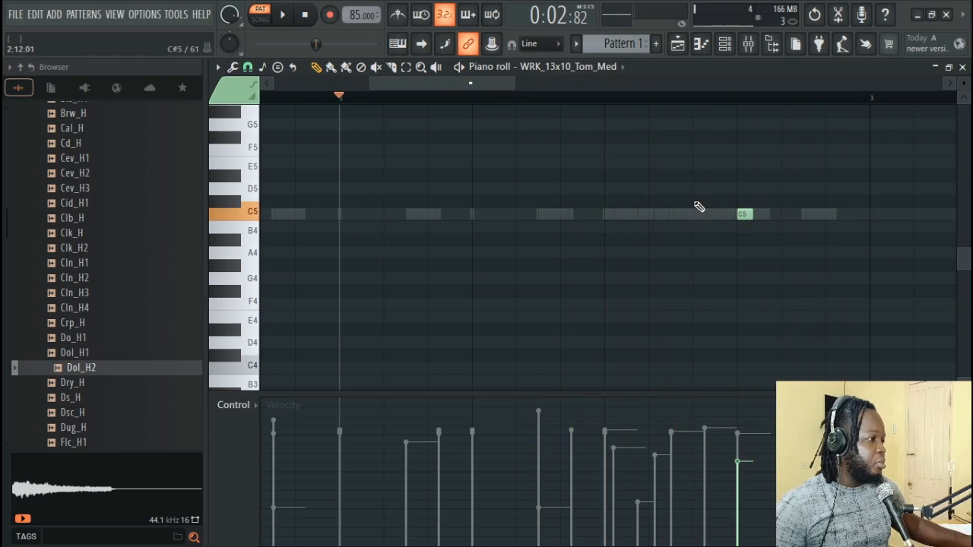
right_click(745, 216)
Set the snap to 1/3 step, add half-step C5 notes on steps 13 to 16 of bar 2, and audition them.
click(248, 67)
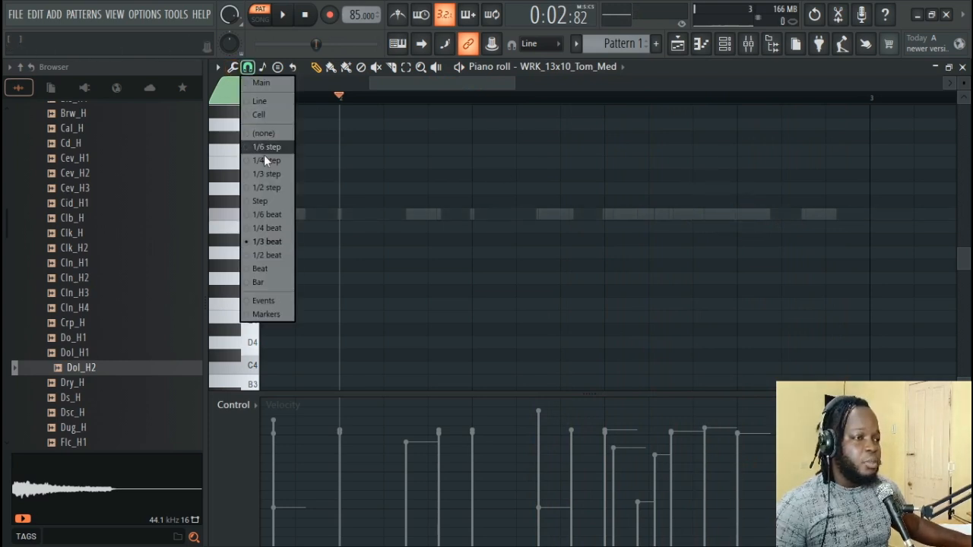
click(275, 175)
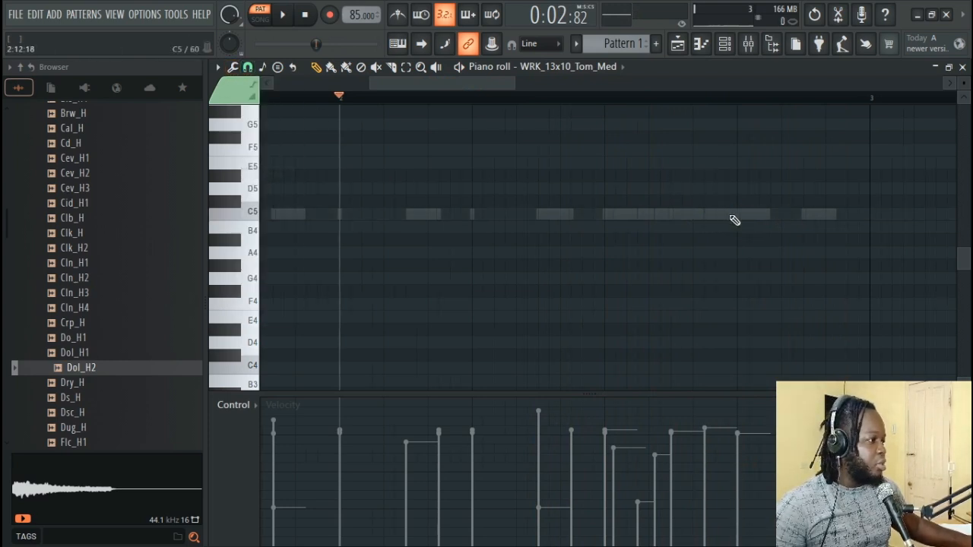
click(738, 216)
click(773, 215)
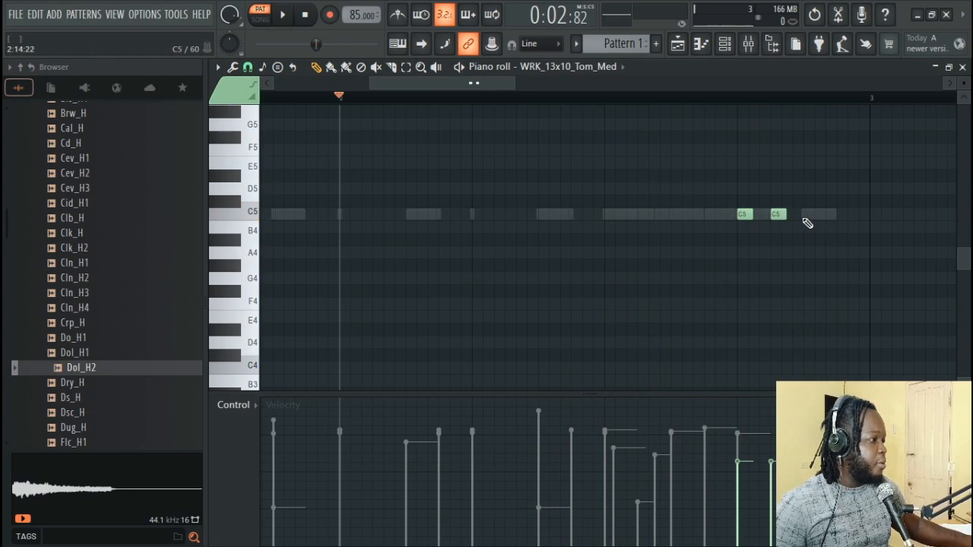
click(841, 216)
key(space)
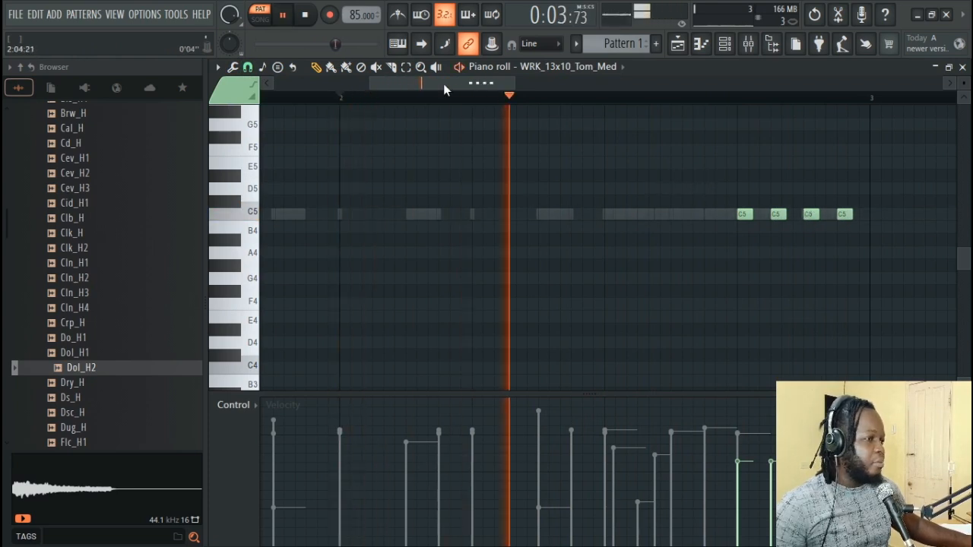
drag(443, 84, 501, 82)
key(space)
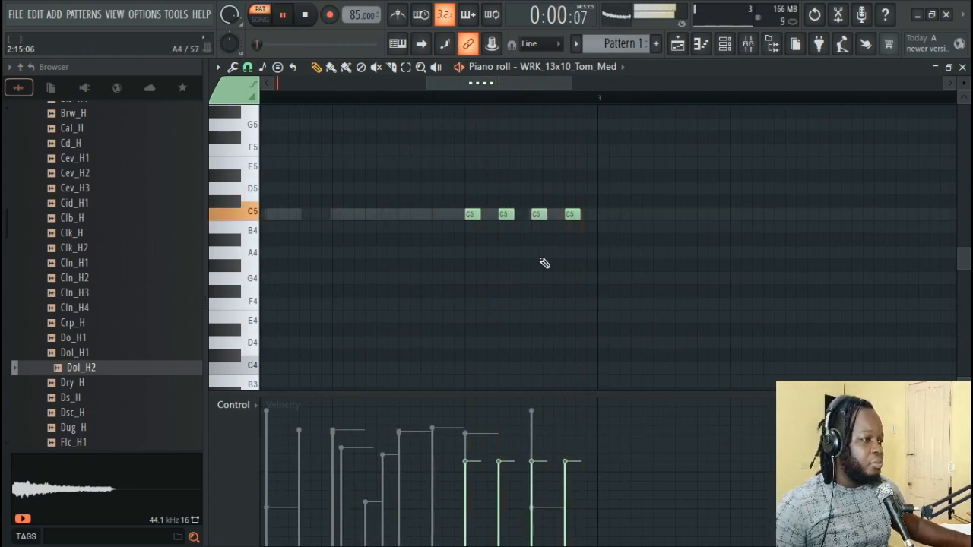
Remove the medium tom notes on steps 13, 15 and 16, and shorten the C5 note on step 14 to a third of a step.
right_click(477, 215)
right_click(534, 215)
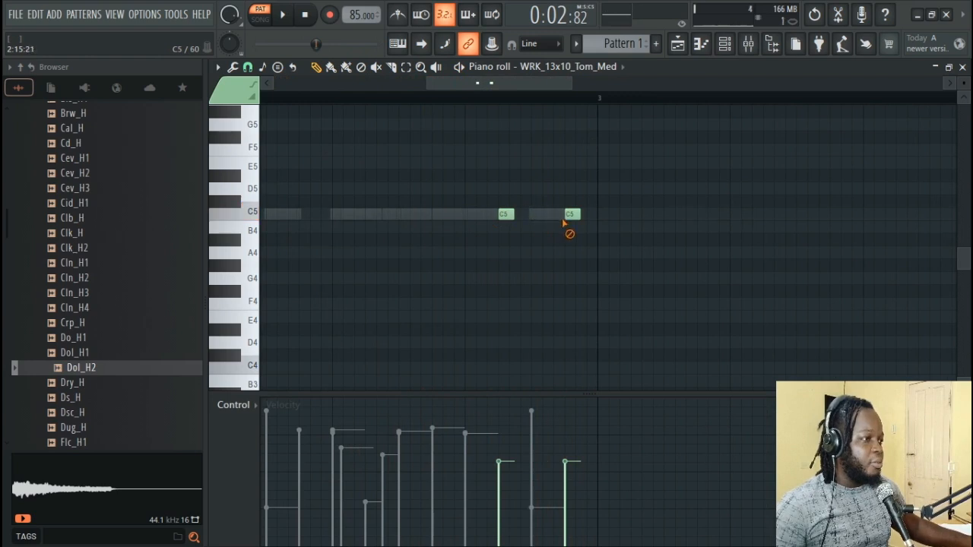
right_click(572, 215)
drag(504, 184, 510, 232)
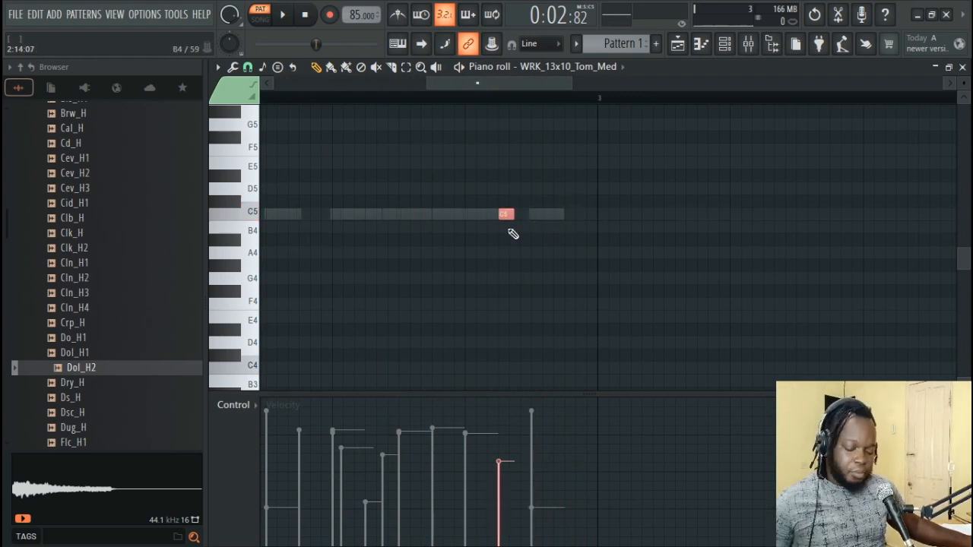
click(525, 218)
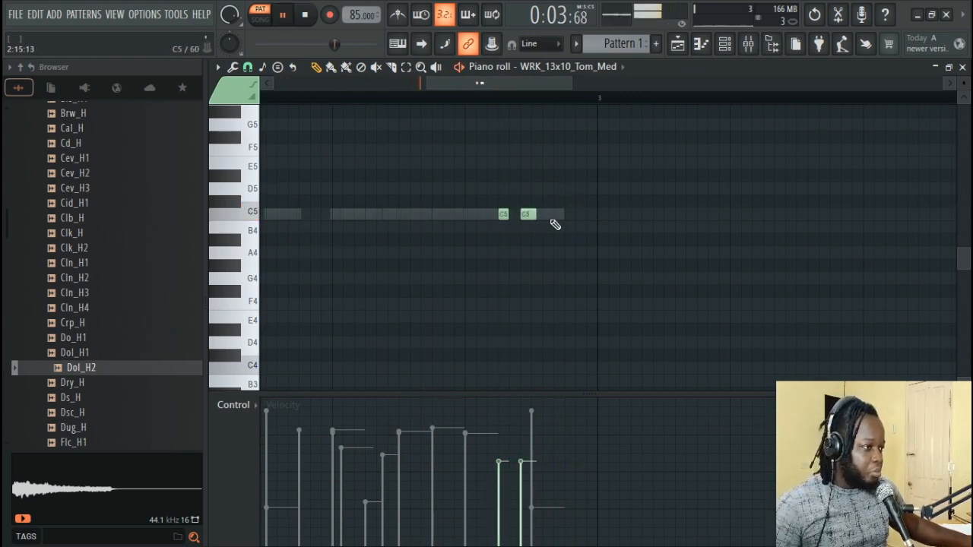
right_click(534, 219)
key(space)
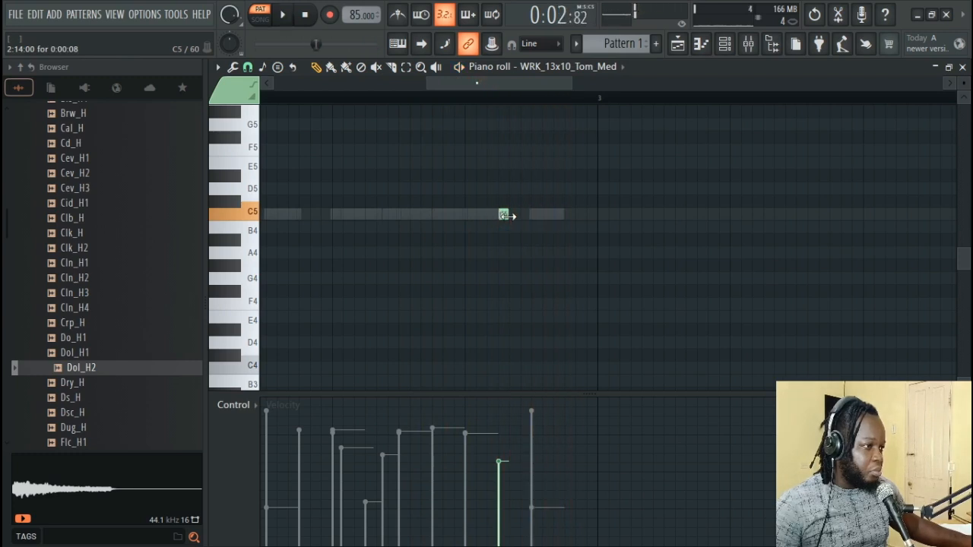
Add two more third-step C5 notes after the one on step 14, spaced two-thirds of a step apart, and audition the roll.
click(547, 215)
key(space)
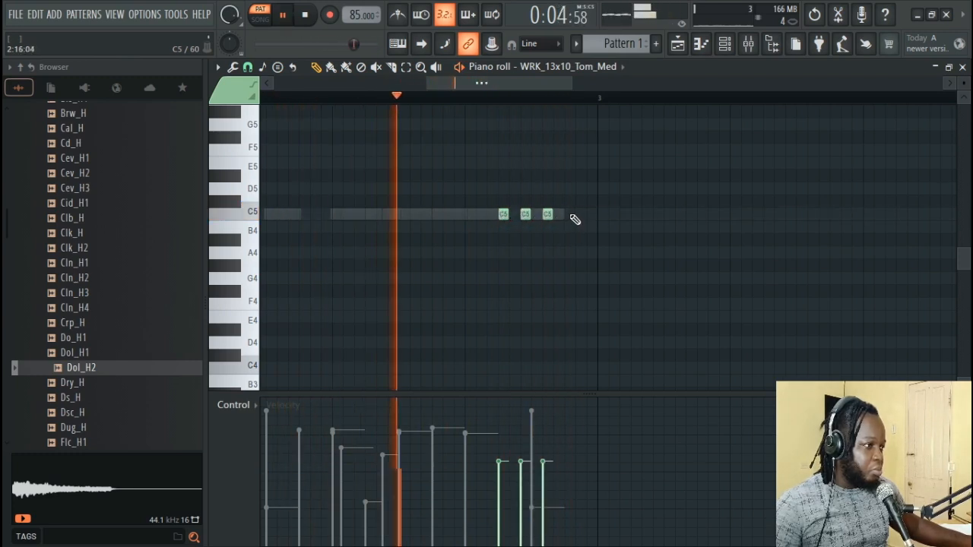
key(space)
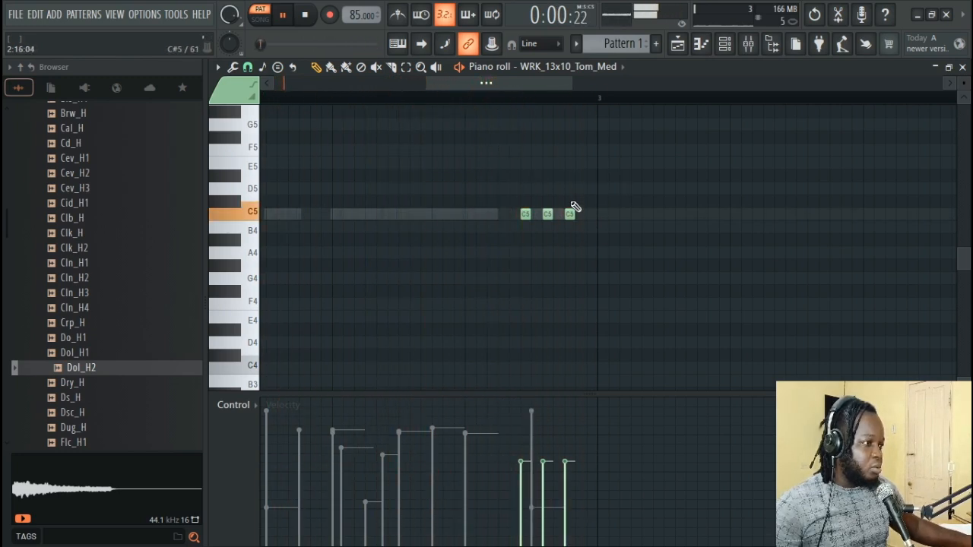
Rework the tom roll into three third-step C5 notes starting on step 15, two-thirds of a step apart, with velocities rising from first to last.
right_click(530, 214)
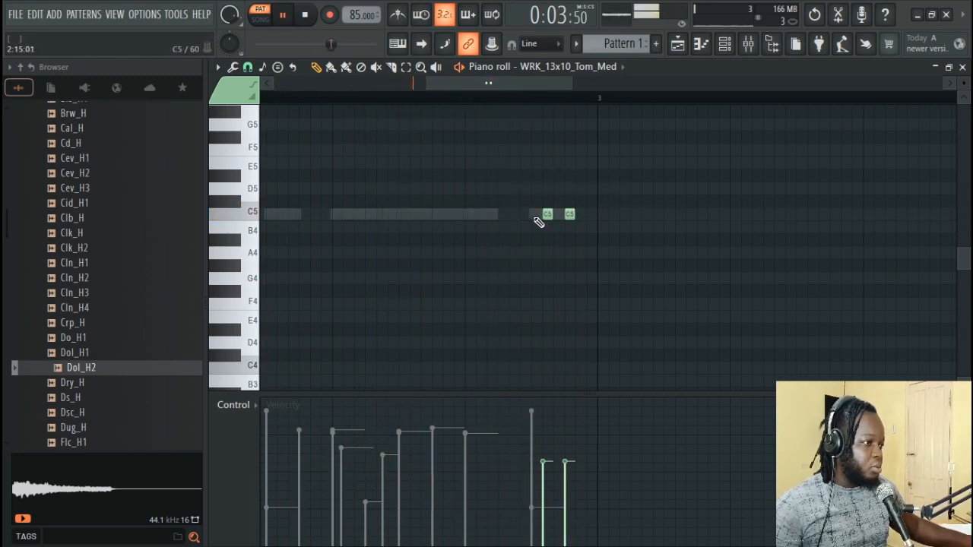
click(535, 217)
right_click(549, 217)
click(557, 217)
right_click(570, 217)
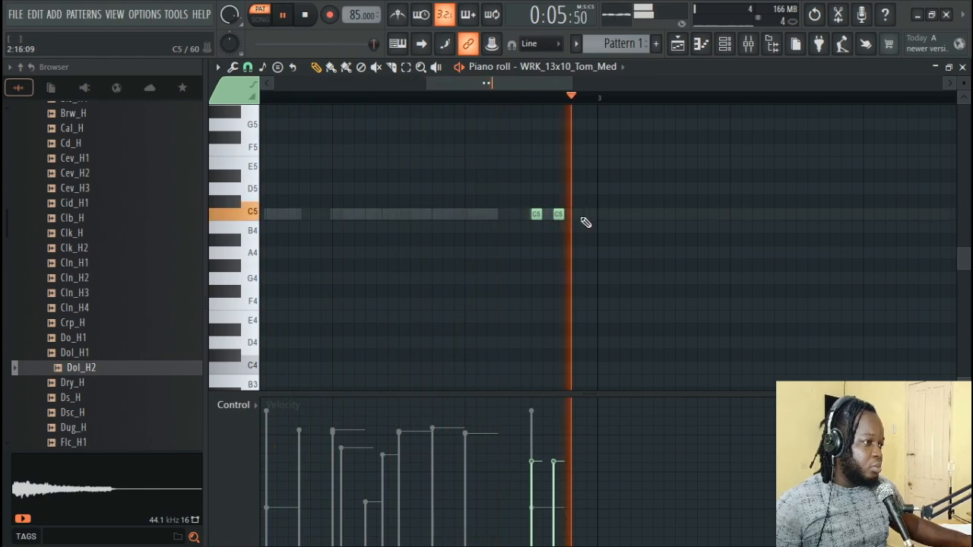
click(580, 215)
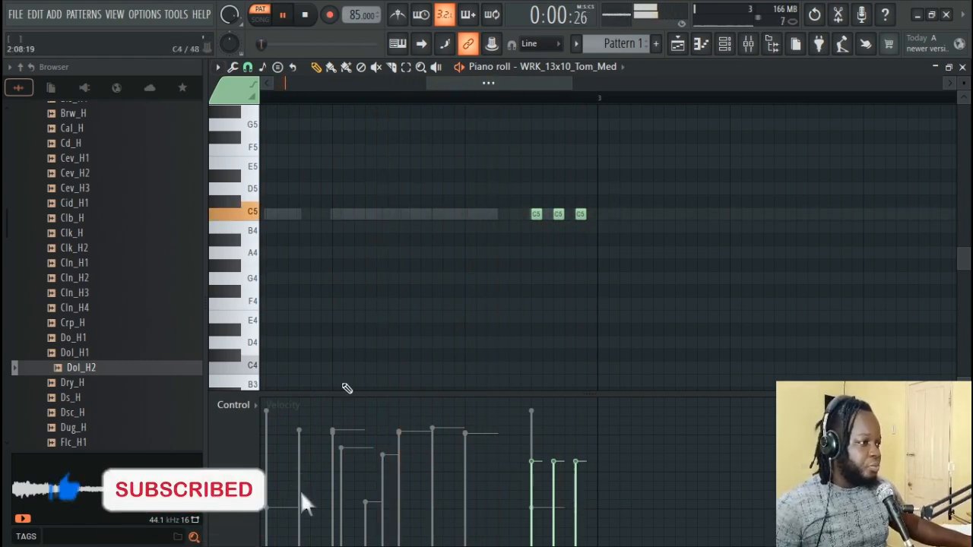
drag(576, 461, 532, 477)
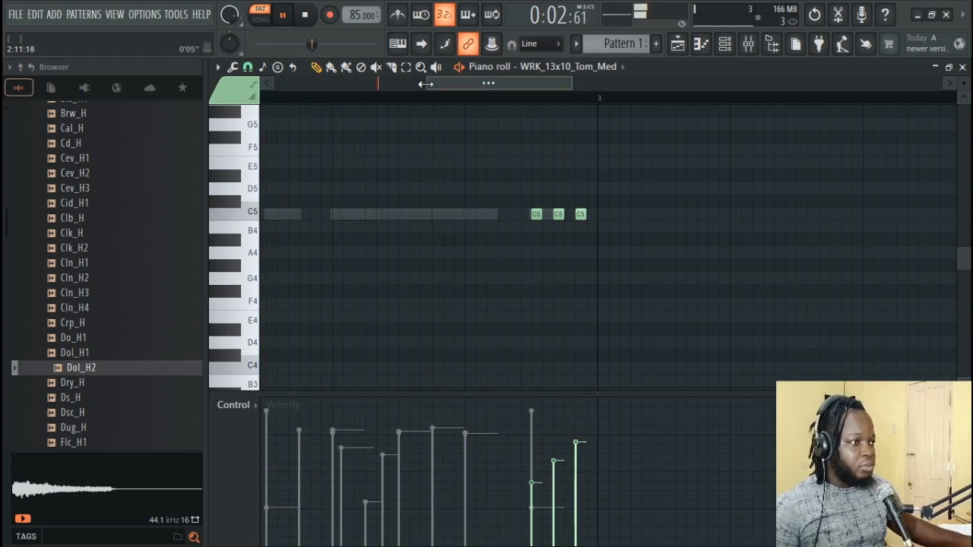
drag(426, 84, 320, 94)
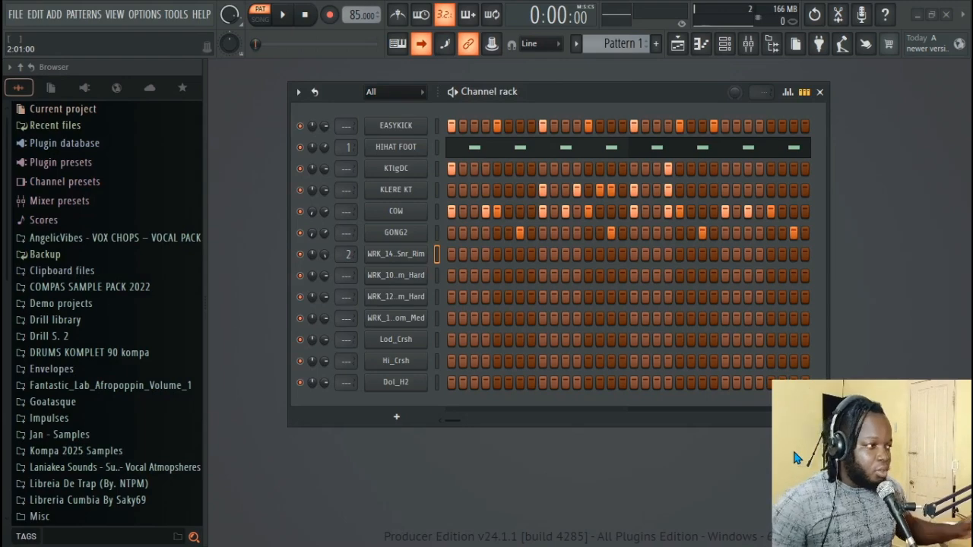
Open the piano roll of the WRK_14x5_BirchSnr_Rim channel and play the pattern through bar 2.
right_click(420, 254)
click(447, 254)
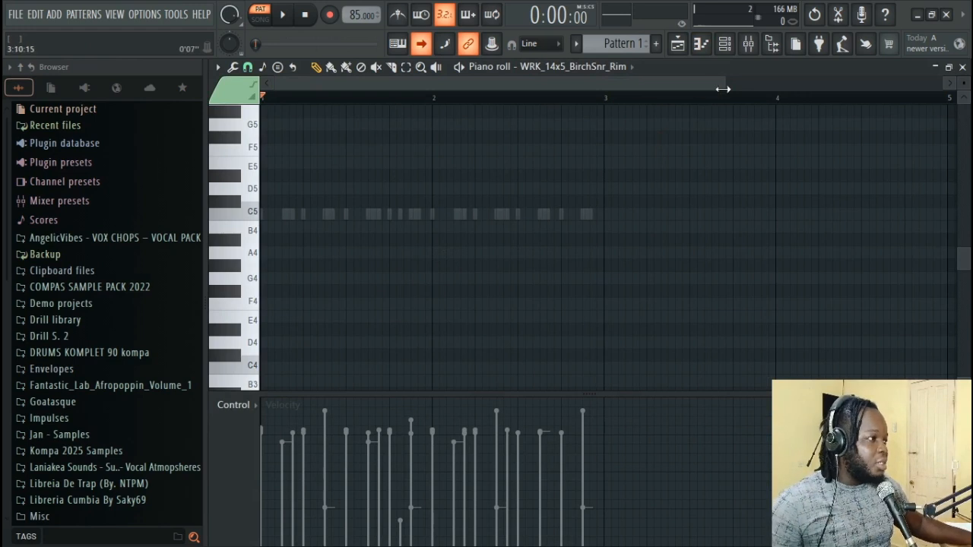
drag(723, 89, 403, 97)
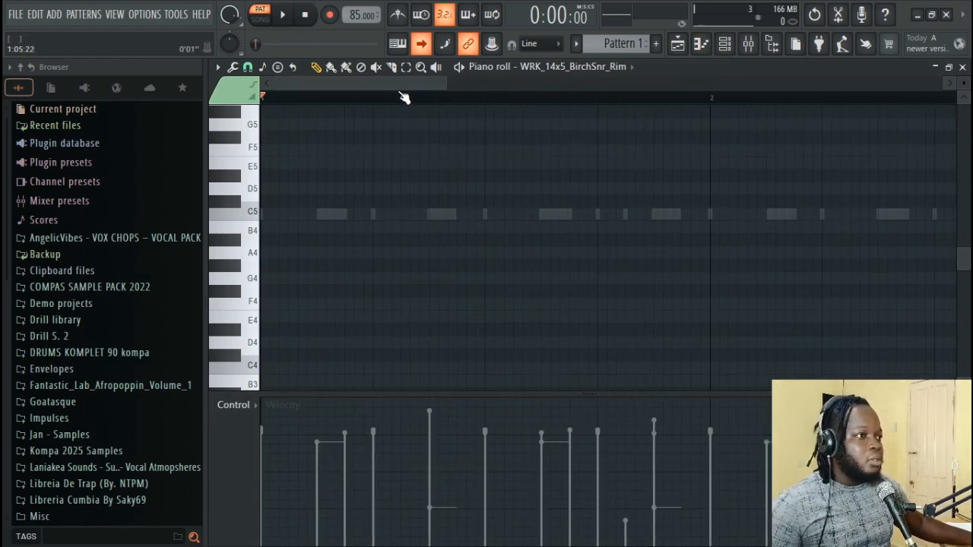
key(space)
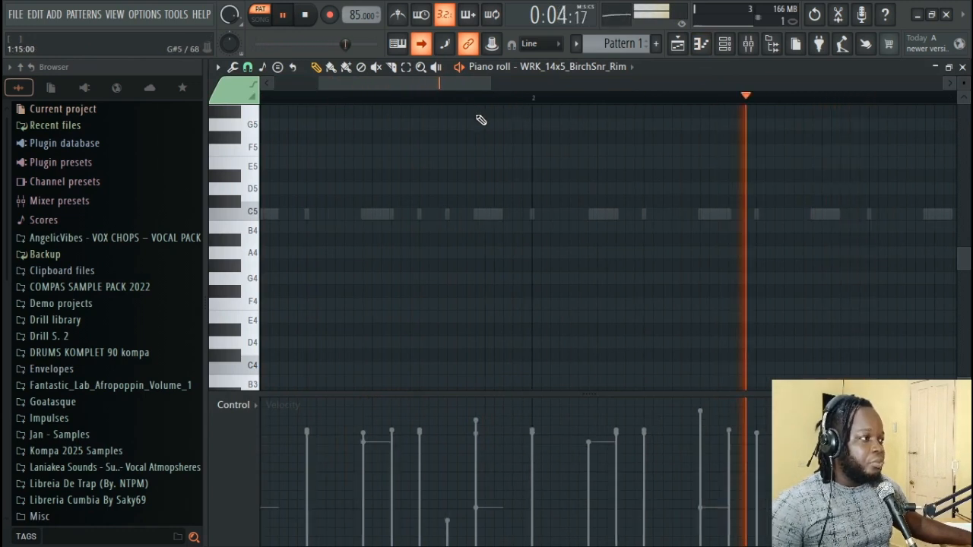
key(space)
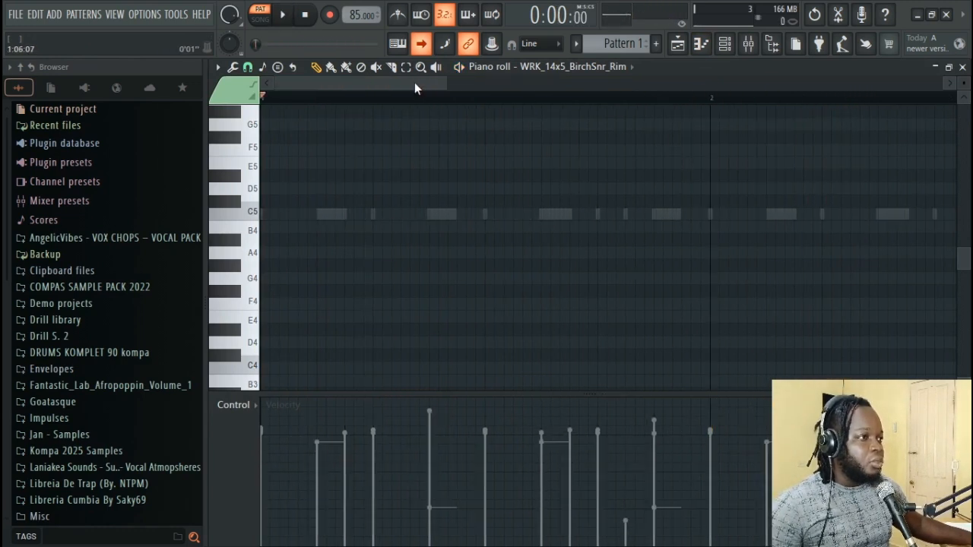
drag(414, 82, 496, 93)
key(space)
key(space)
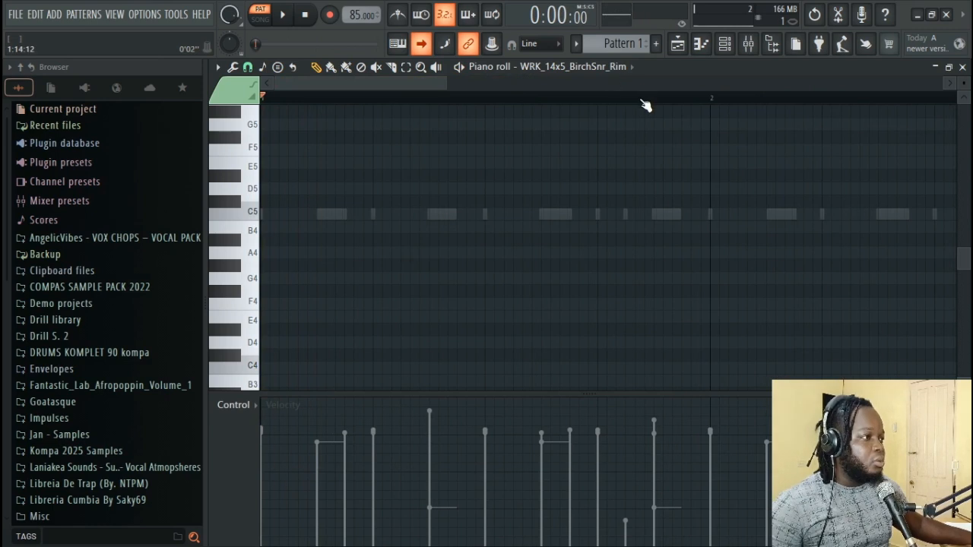
click(642, 100)
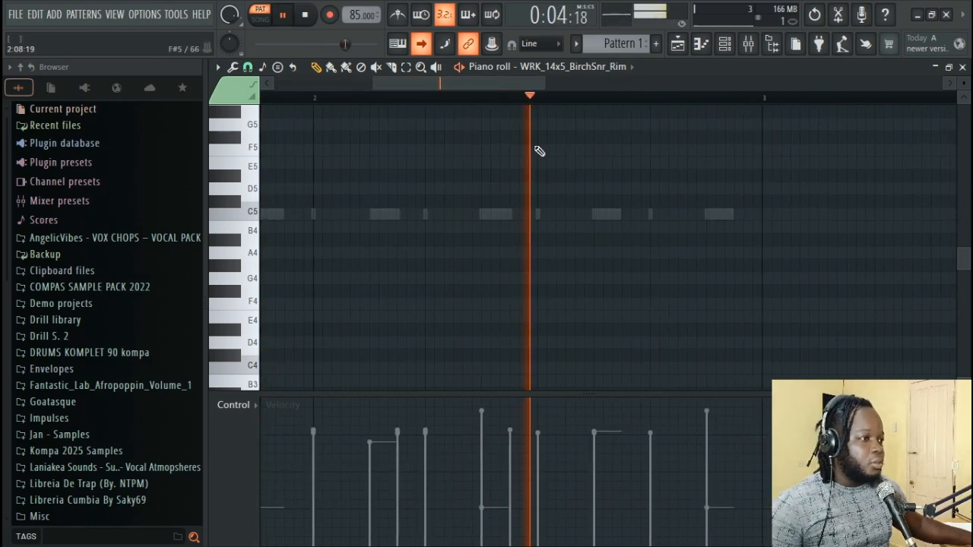
Play bar 2 of the pattern, and add four third-step C5 rim notes starting on step 9, spaced two-thirds of a step apart.
key(space)
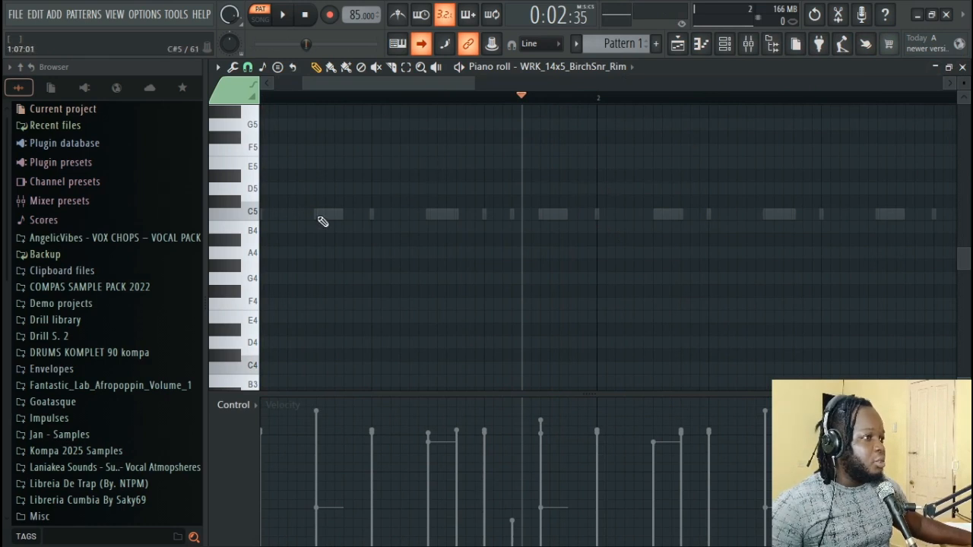
key(space)
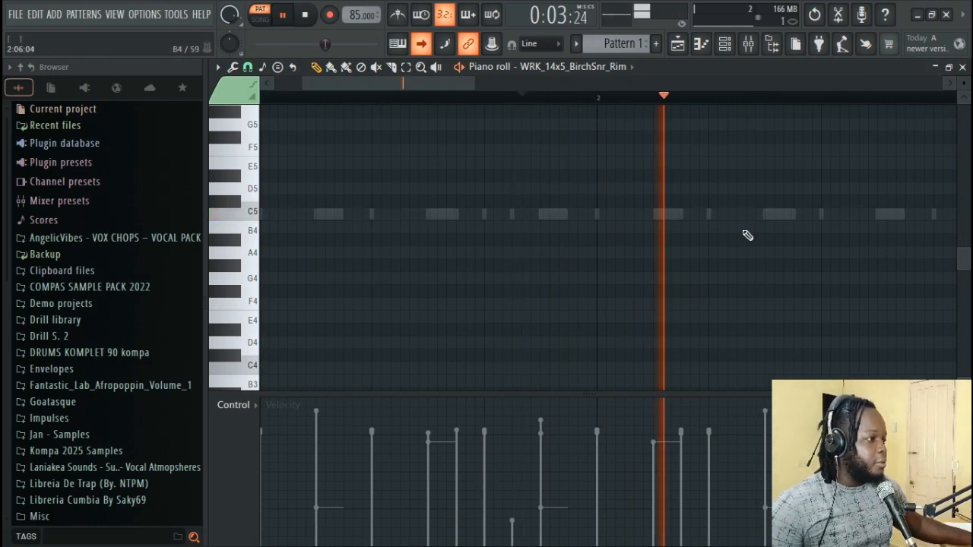
key(space)
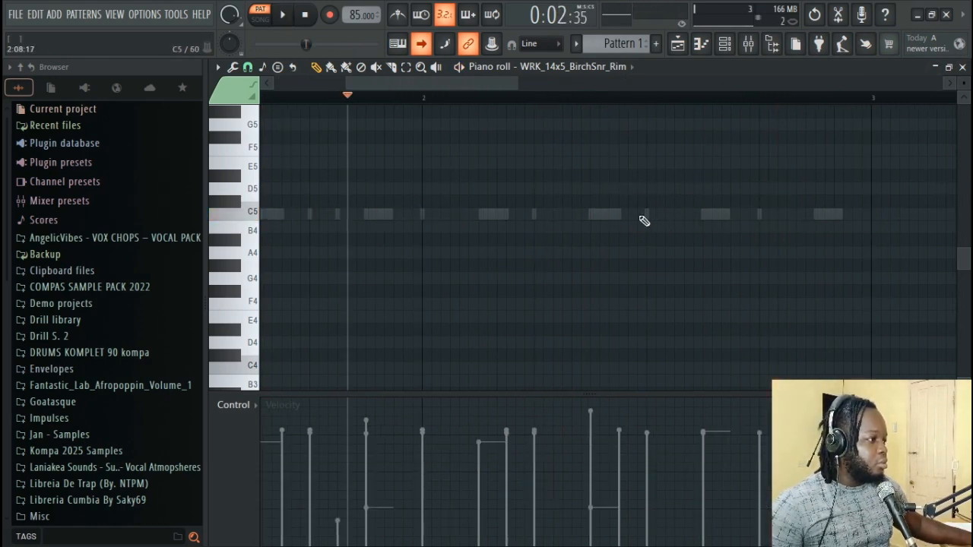
click(651, 214)
click(666, 214)
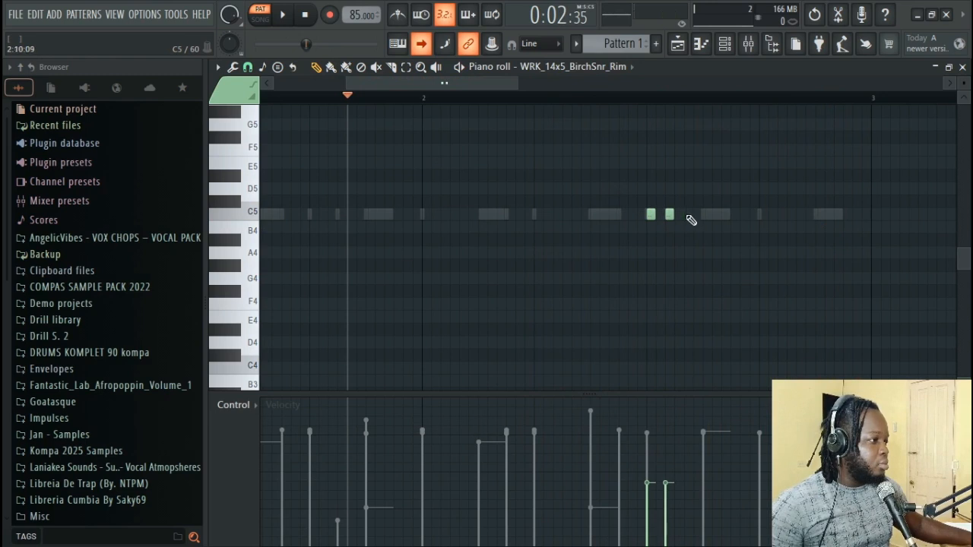
click(686, 214)
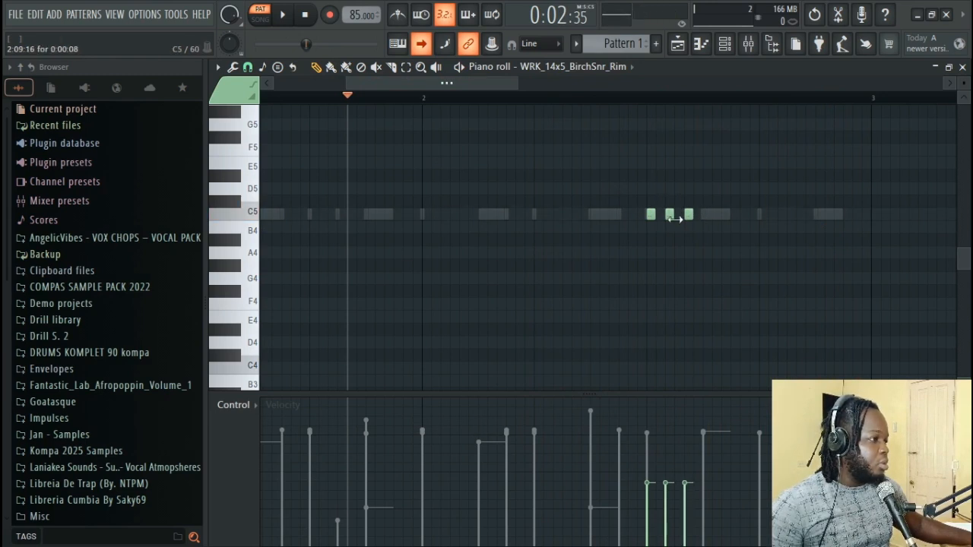
click(707, 215)
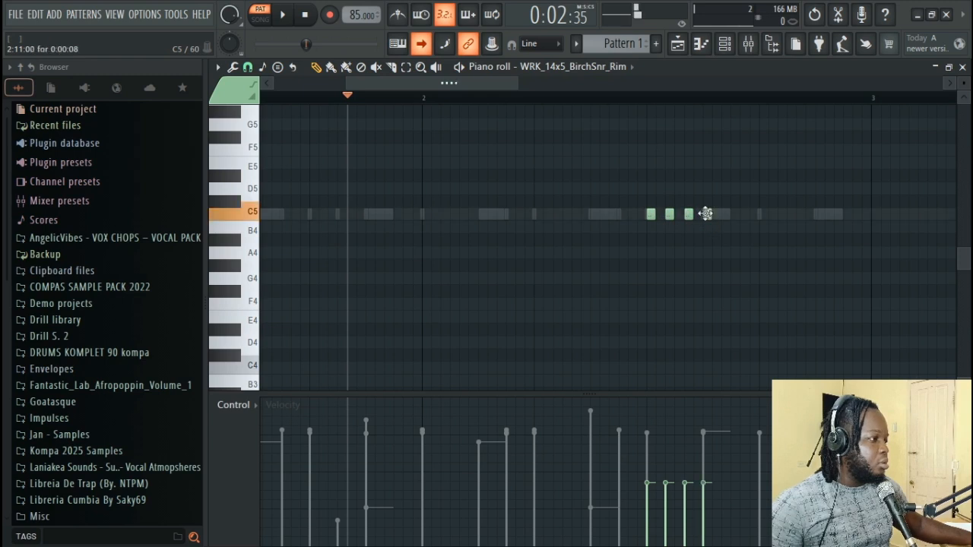
Audition the rim roll and raise its four velocities, leaving the first note softest and the fourth loudest.
key(space)
click(709, 457)
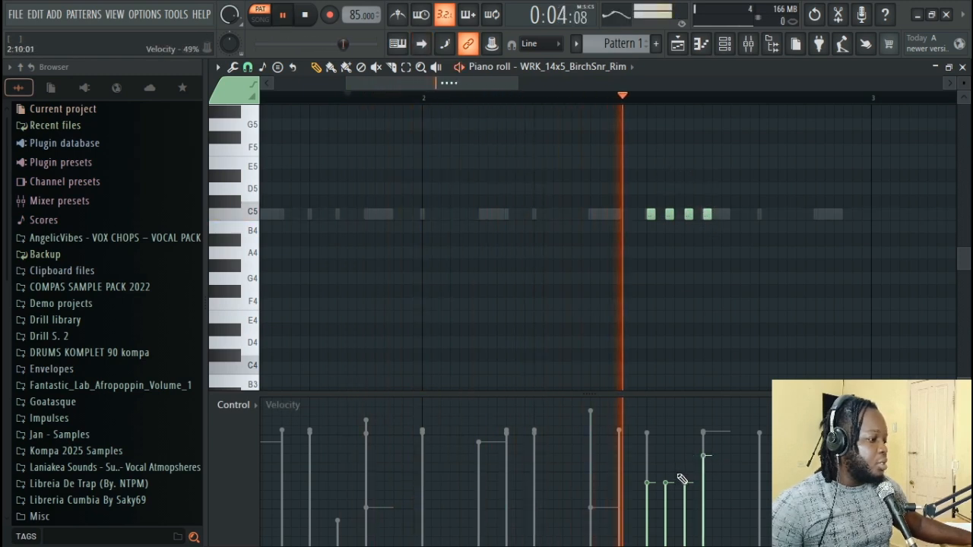
click(684, 474)
click(667, 462)
key(space)
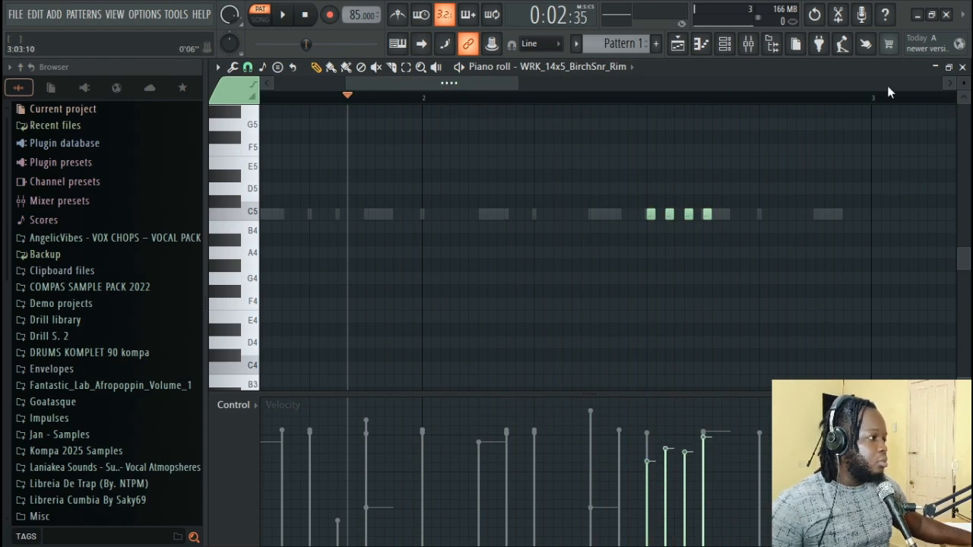
Open the piano roll of the WRK_10x8_Tom_Hard channel and audition the rim roll from step 9 of bar 2.
click(962, 67)
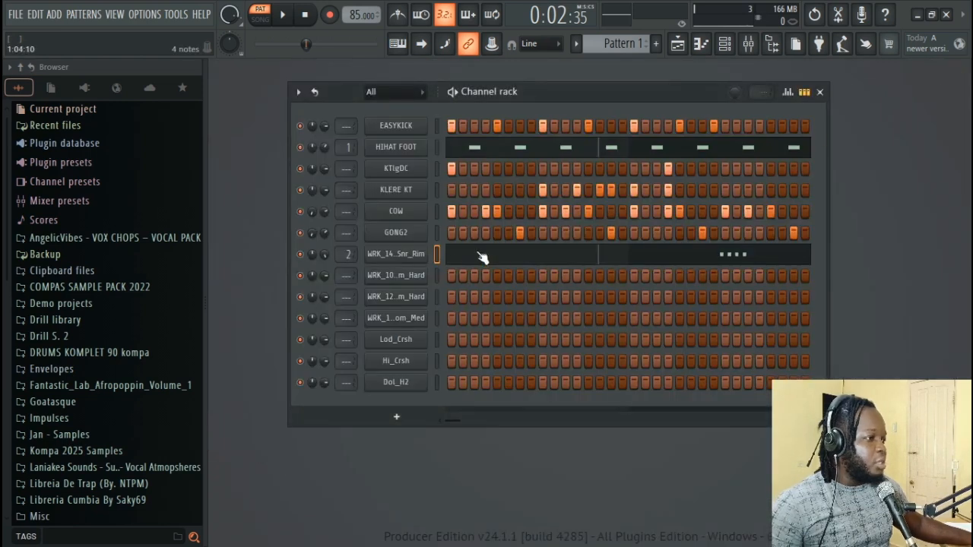
right_click(429, 277)
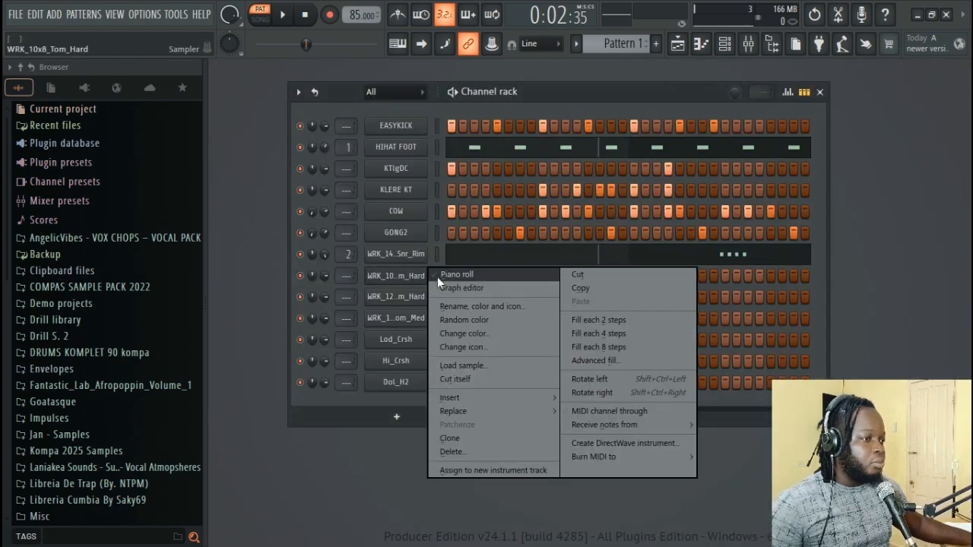
click(437, 276)
key(space)
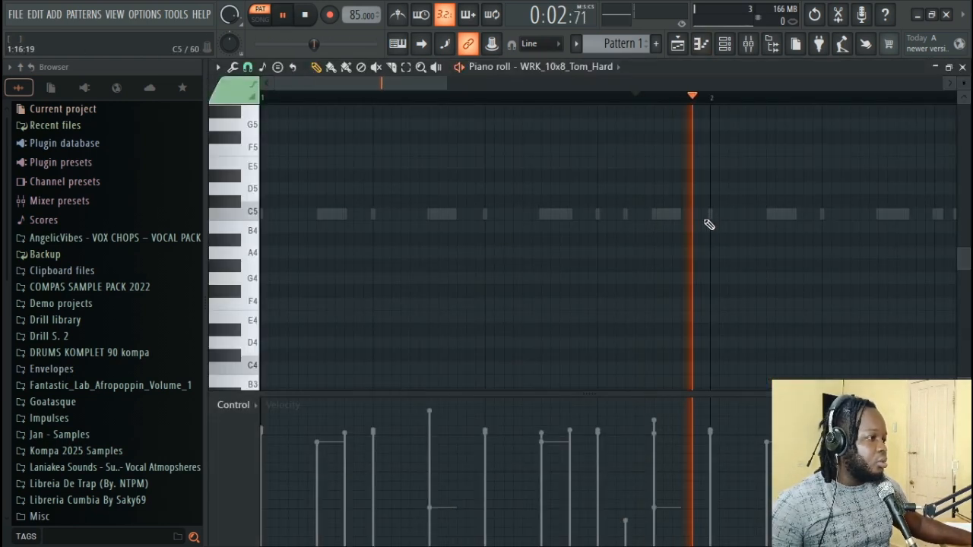
key(space)
drag(415, 87, 500, 104)
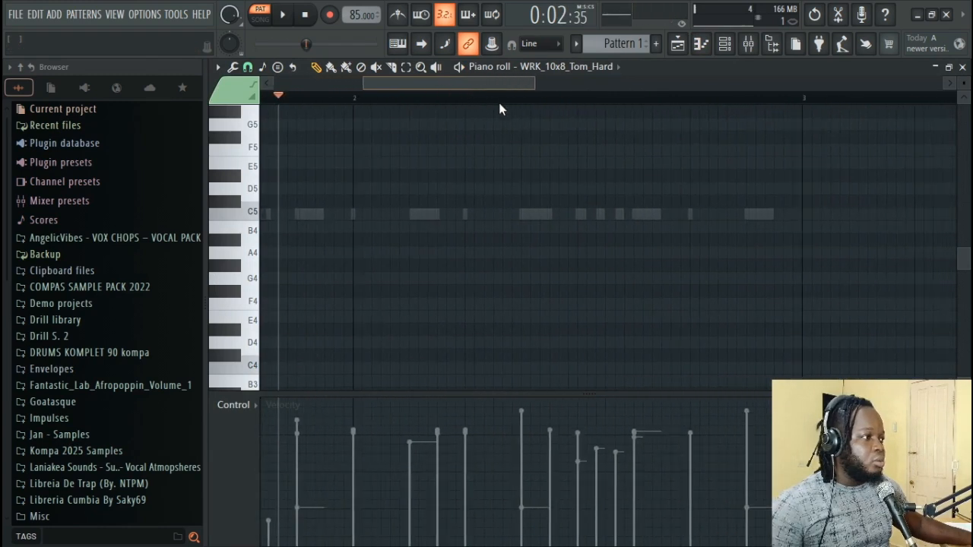
drag(577, 97, 682, 212)
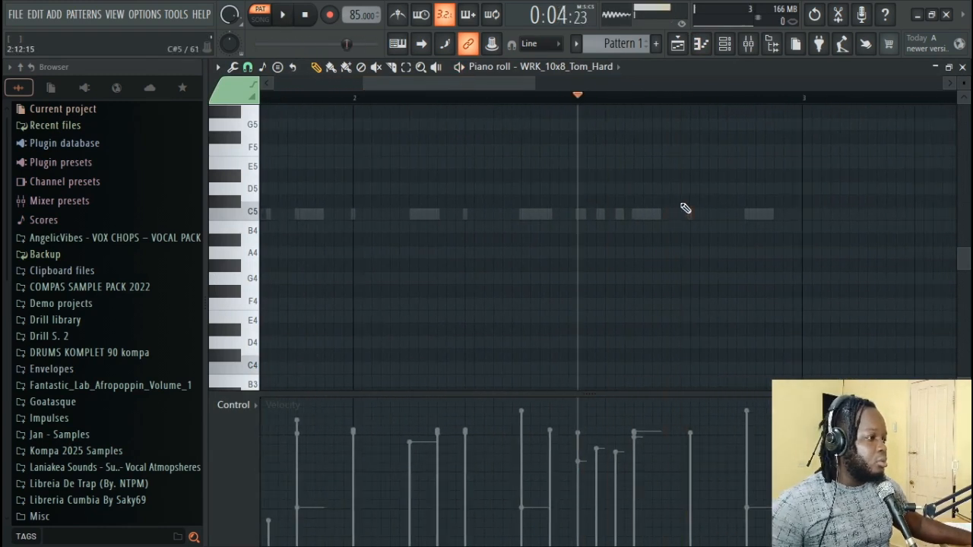
key(space)
key(space)
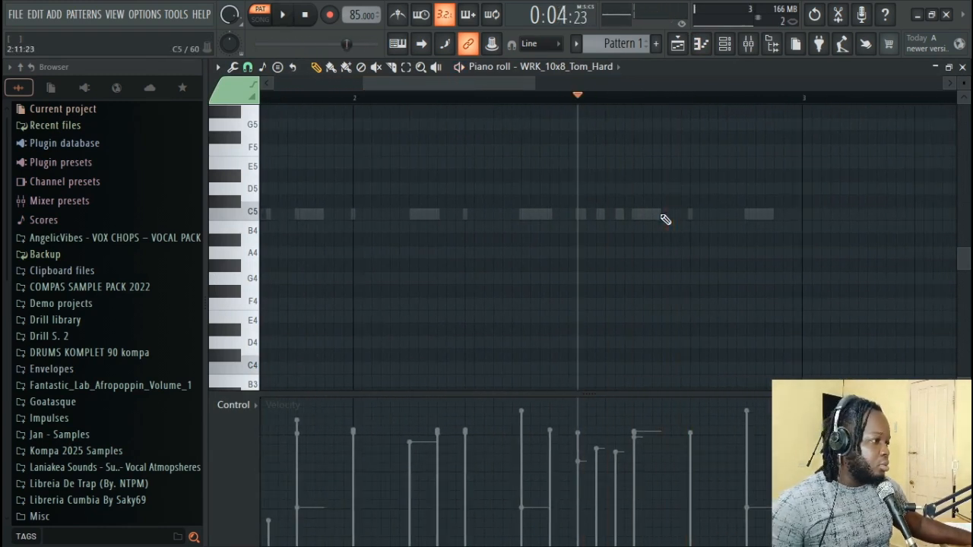
key(space)
key(space)
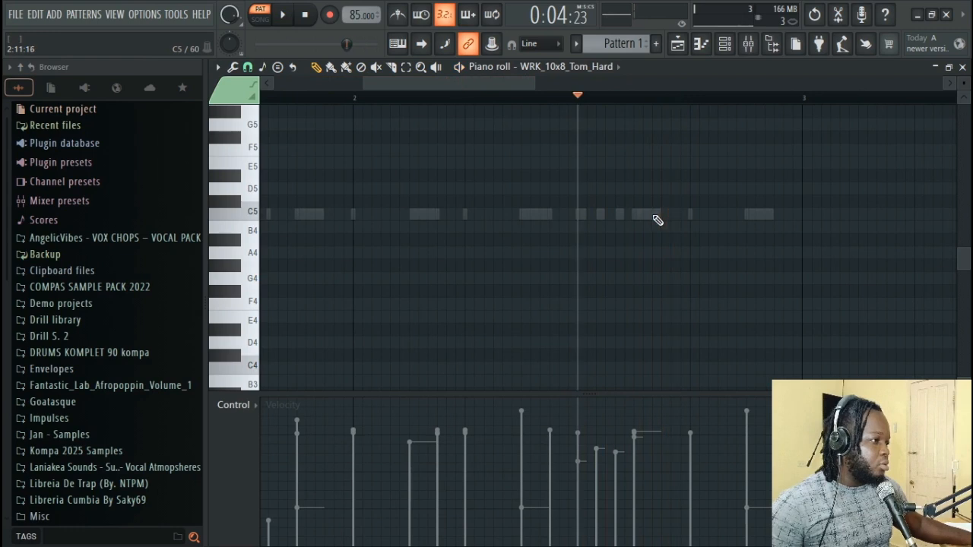
Try two third-step C5 notes right after the rim roll on the WRK_10x8_Tom_Hard channel, remove them and replay the roll.
click(656, 215)
key(space)
key(space)
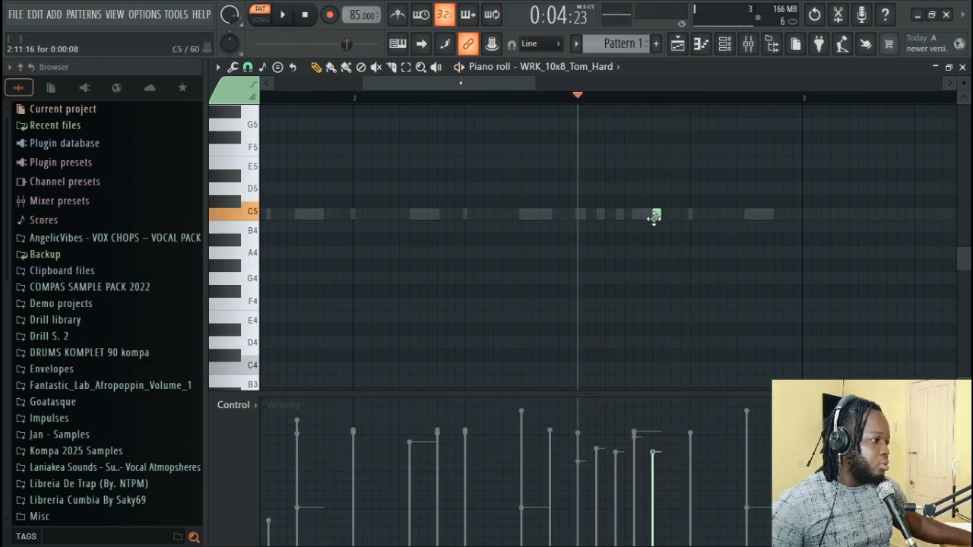
key(space)
key(space)
key(space)
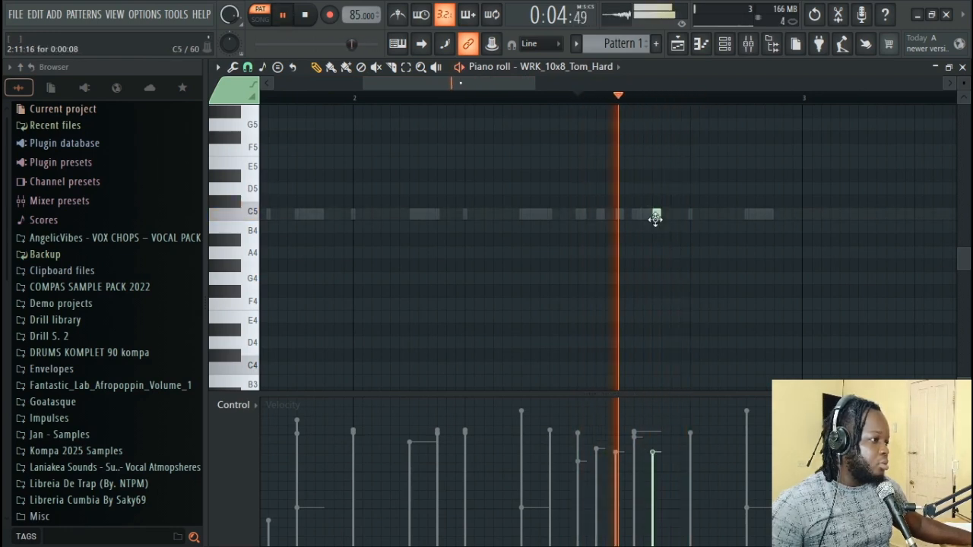
key(space)
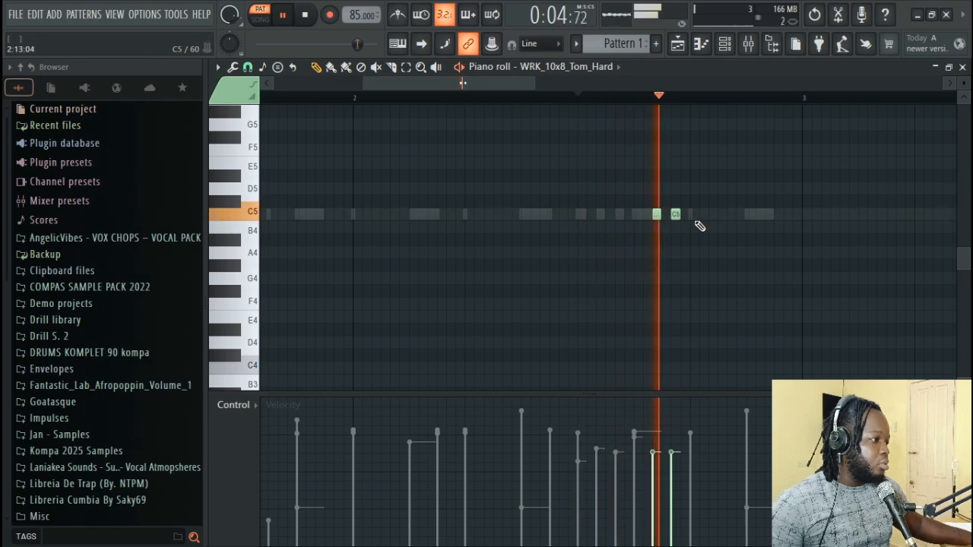
key(space)
right_click(676, 215)
right_click(657, 215)
key(space)
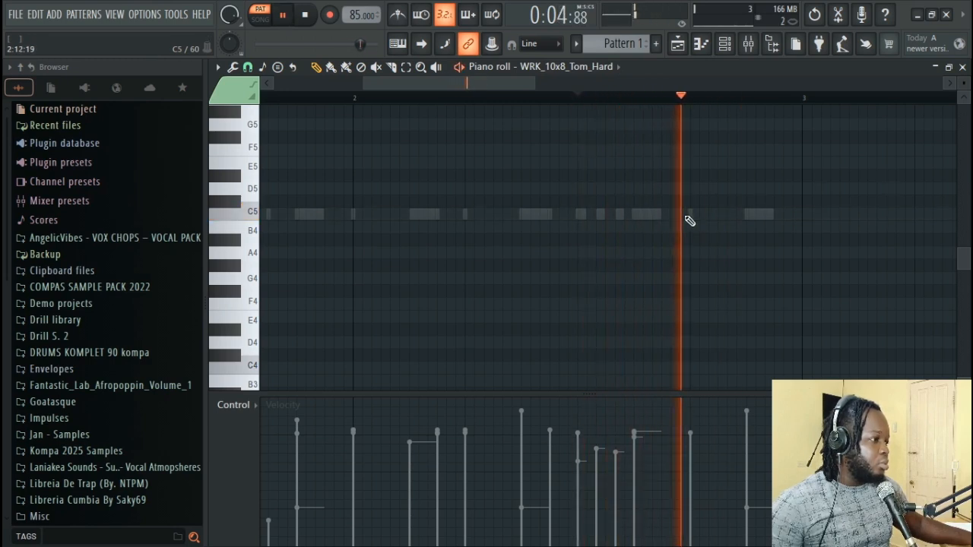
key(space)
key(space)
key(space)
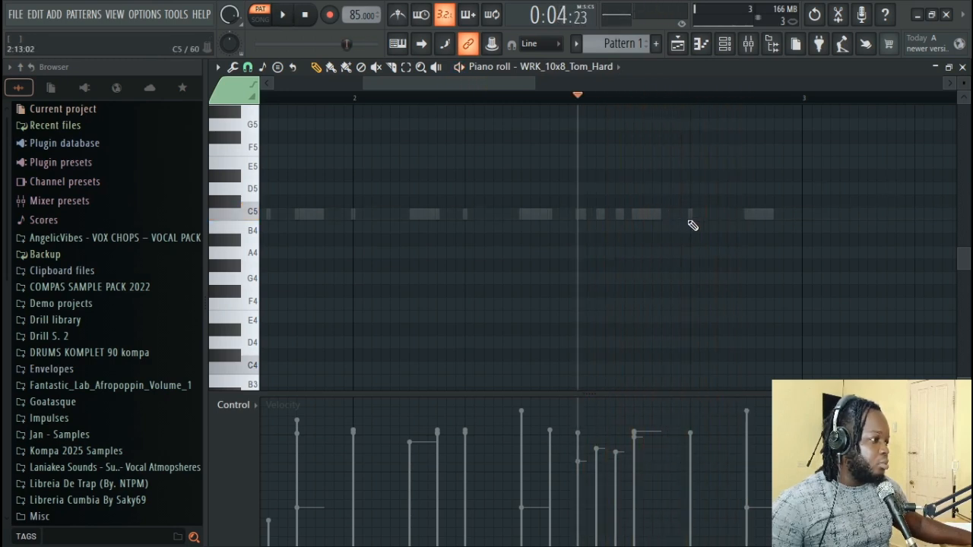
Return to the WRK_14x5_BirchSnr_Rim piano roll and extend the roll with two more third-step C5 notes at the same spacing.
click(962, 68)
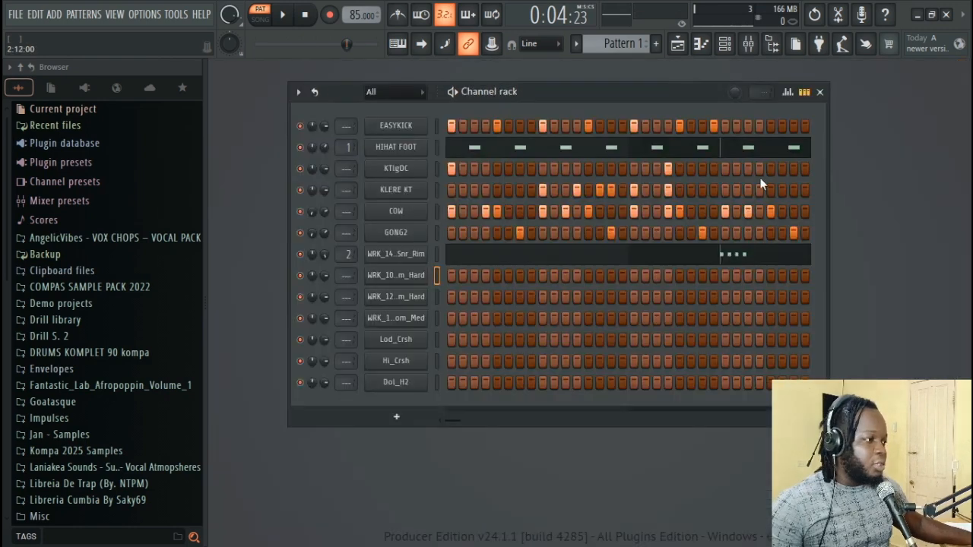
click(760, 252)
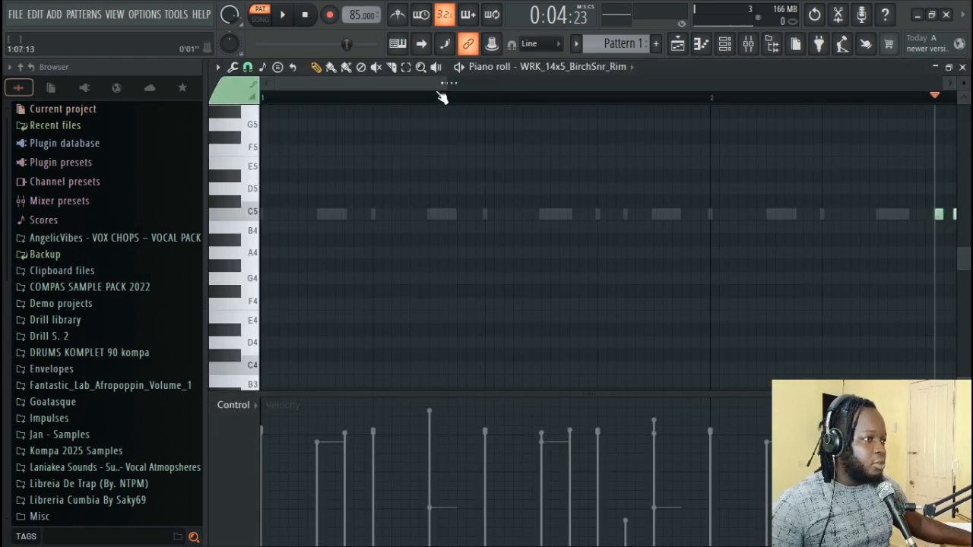
scroll(444, 84, right, 5)
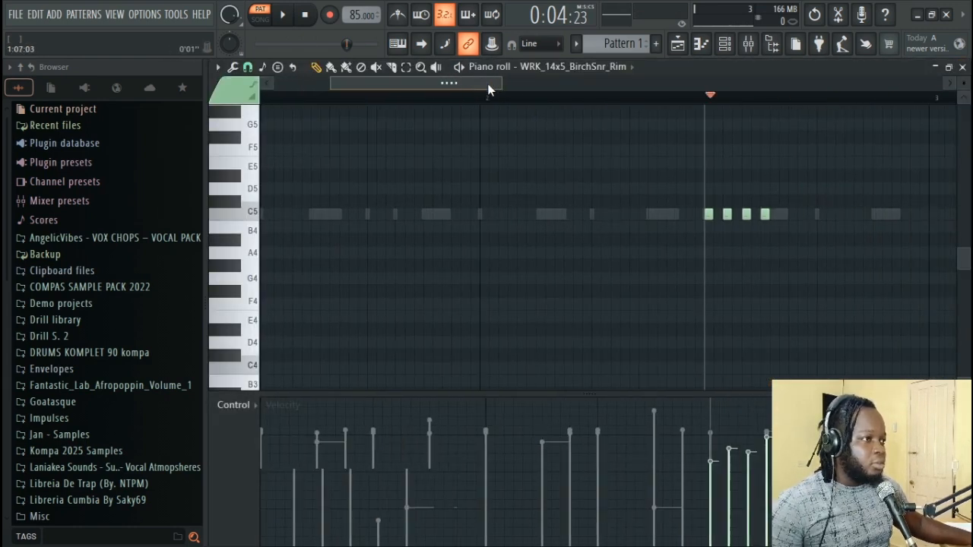
click(507, 214)
Switch to WRK_10x8_Tom_Hard and add three third-step C5 notes starting on step 13 of bar 2, two-thirds of a step apart.
click(631, 67)
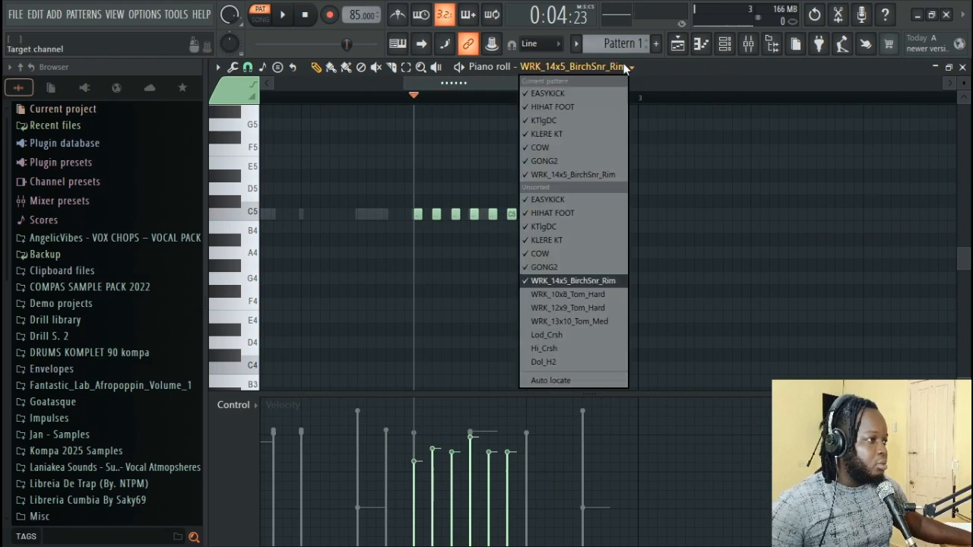
click(561, 293)
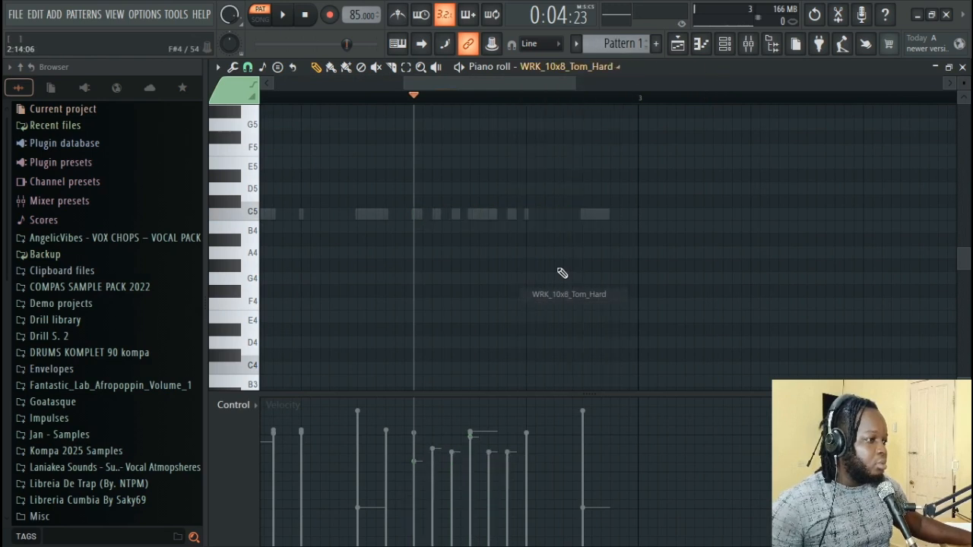
click(528, 214)
click(549, 215)
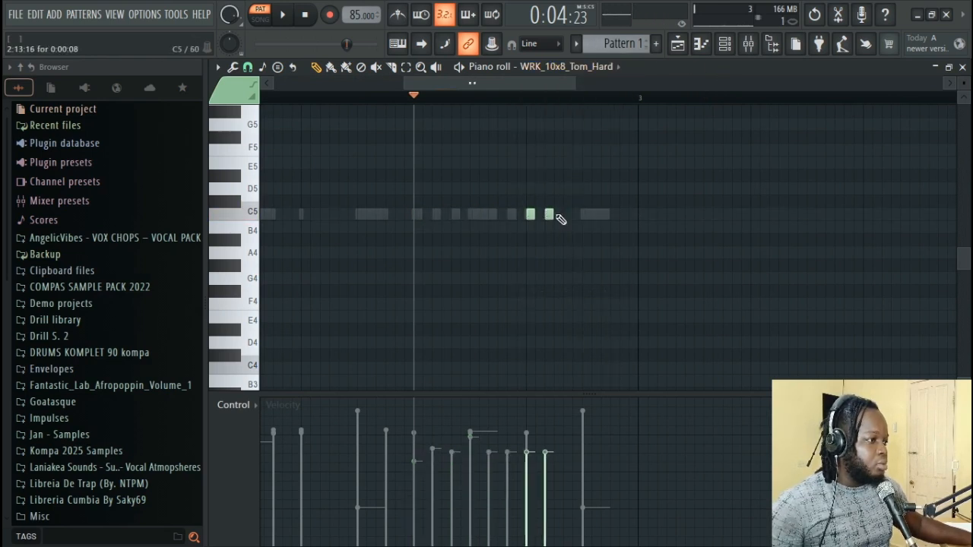
click(564, 214)
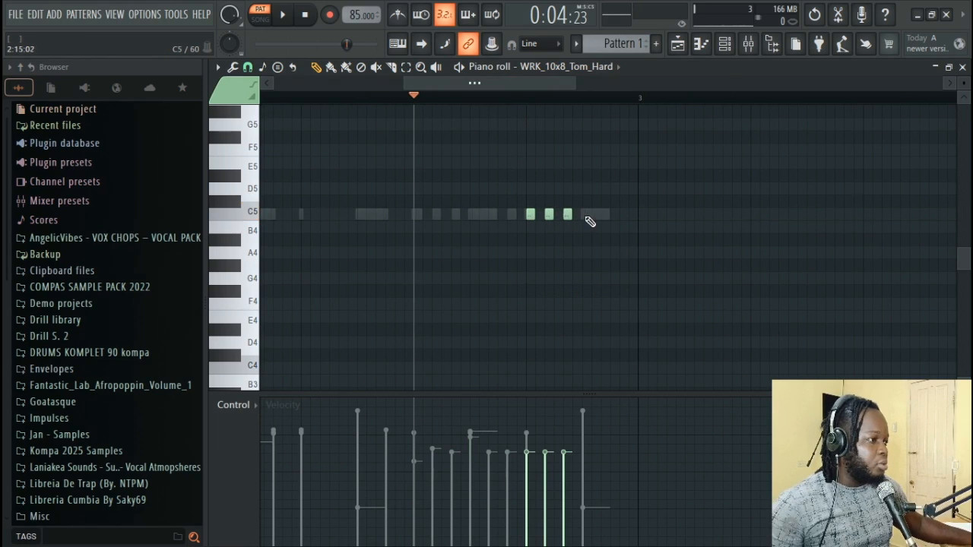
Switch to WRK_12x9_Tom_Hard and add three third-step C5 notes starting on step 15 of bar 2, two-thirds of a step apart.
click(601, 76)
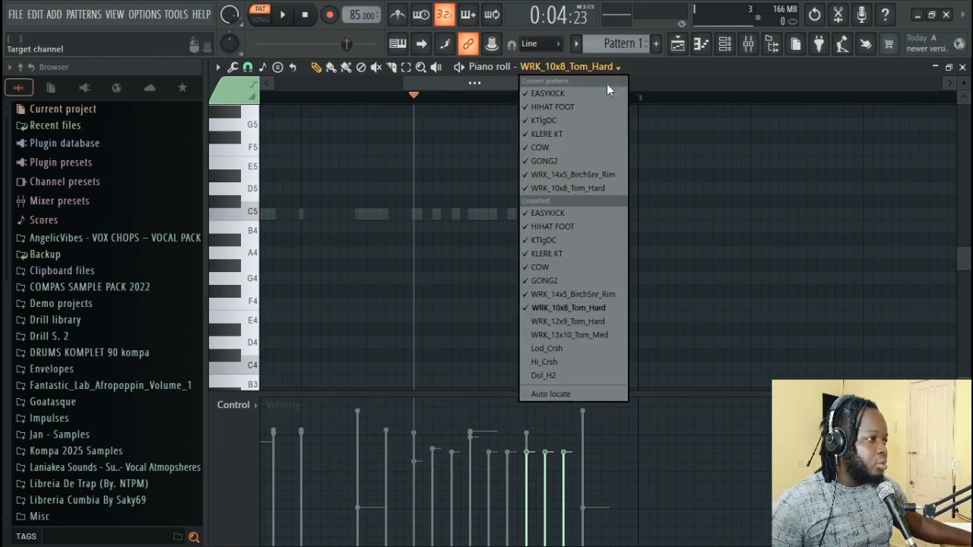
click(563, 320)
click(586, 215)
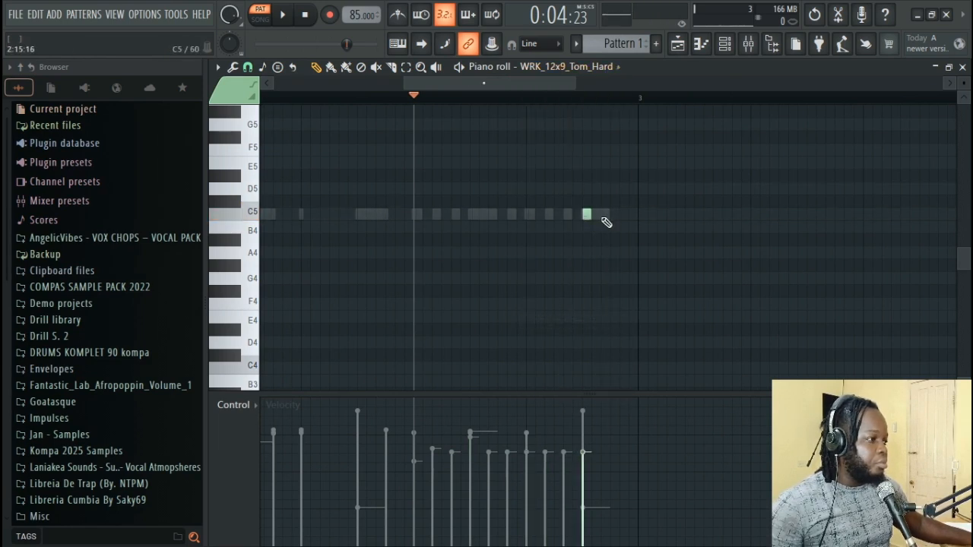
click(605, 215)
click(624, 215)
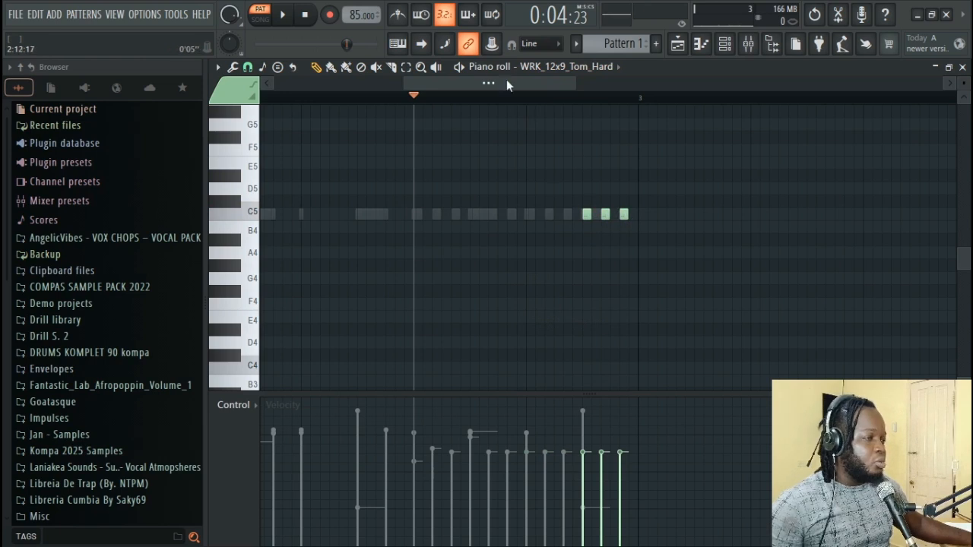
Stop playback and give the three WRK_12x9_Tom_Hard notes, and likewise the three WRK_10x8_Tom_Hard notes, velocities rising from first to last.
click(310, 18)
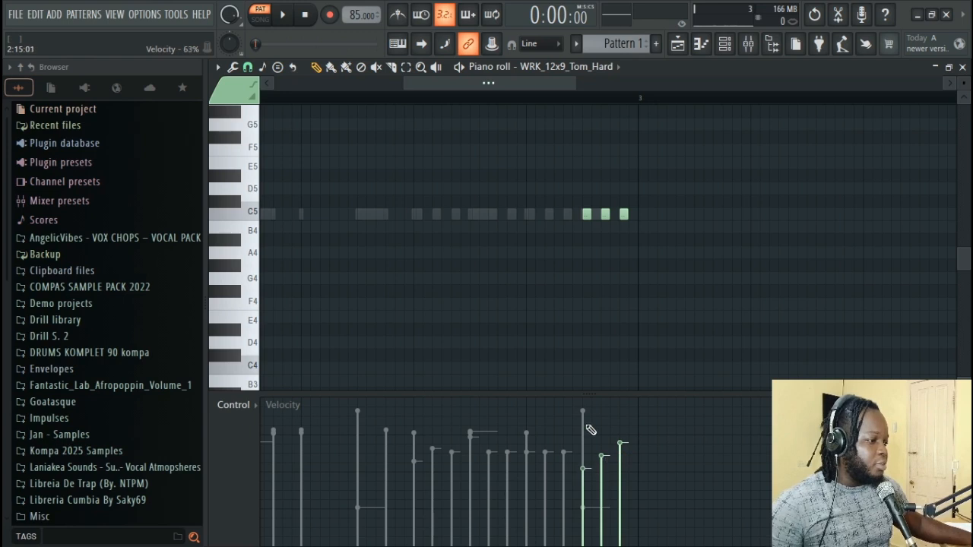
click(595, 70)
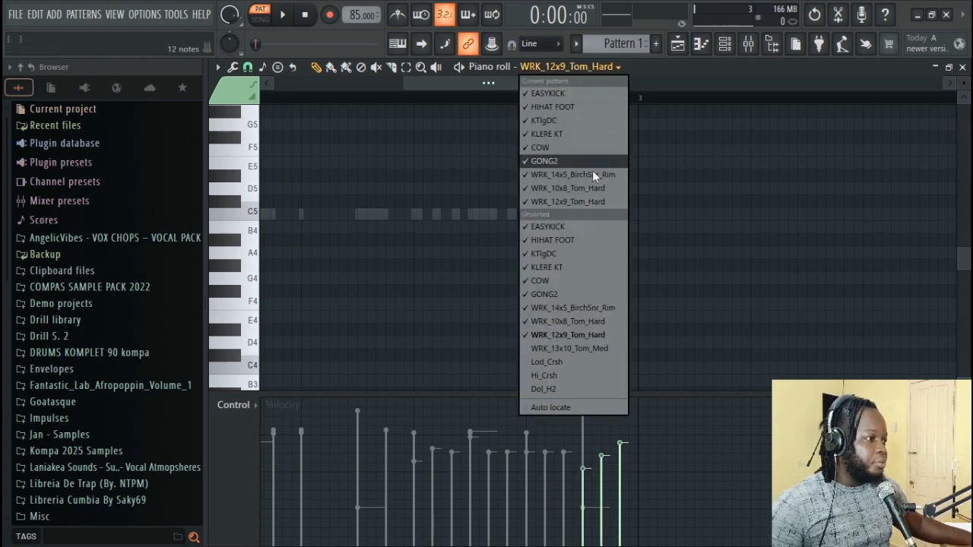
click(564, 325)
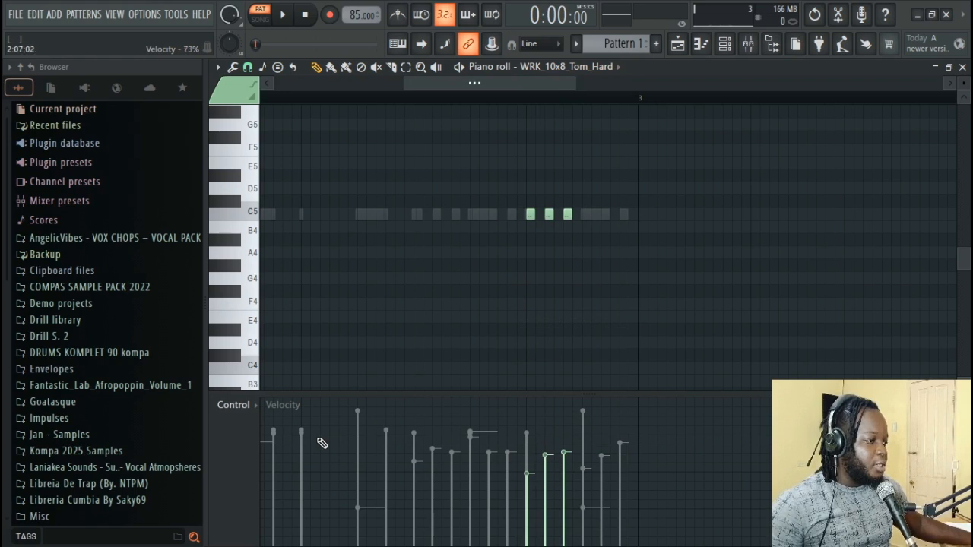
Pan the three WRK_10x8_Tom_Hard notes right and the three WRK_12x9_Tom_Hard notes left, each group easing toward centre from first to last.
click(230, 414)
click(239, 433)
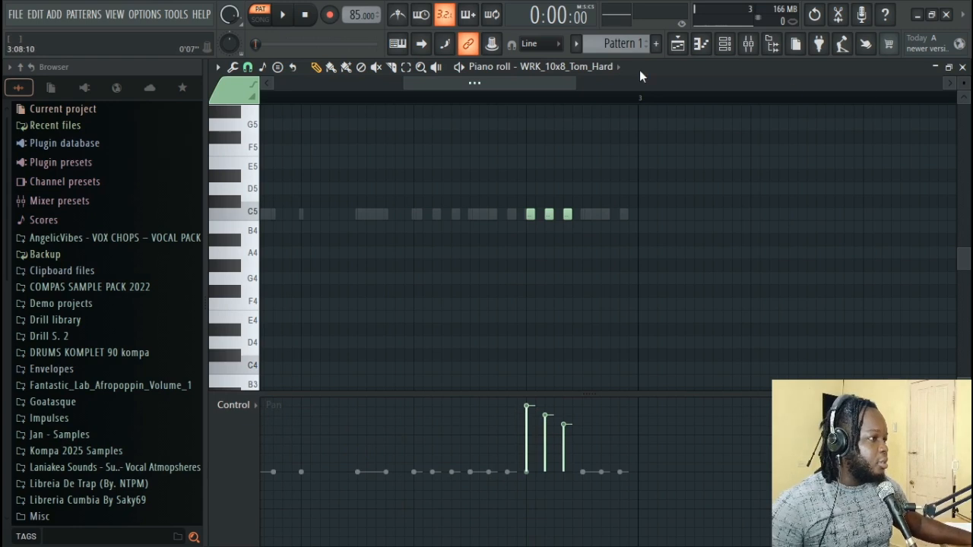
click(616, 69)
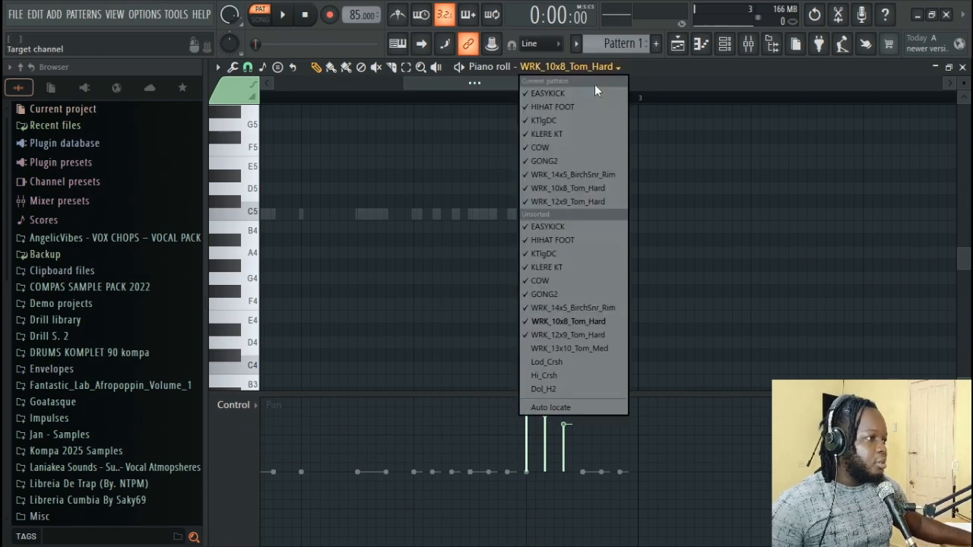
click(563, 336)
drag(598, 530, 621, 505)
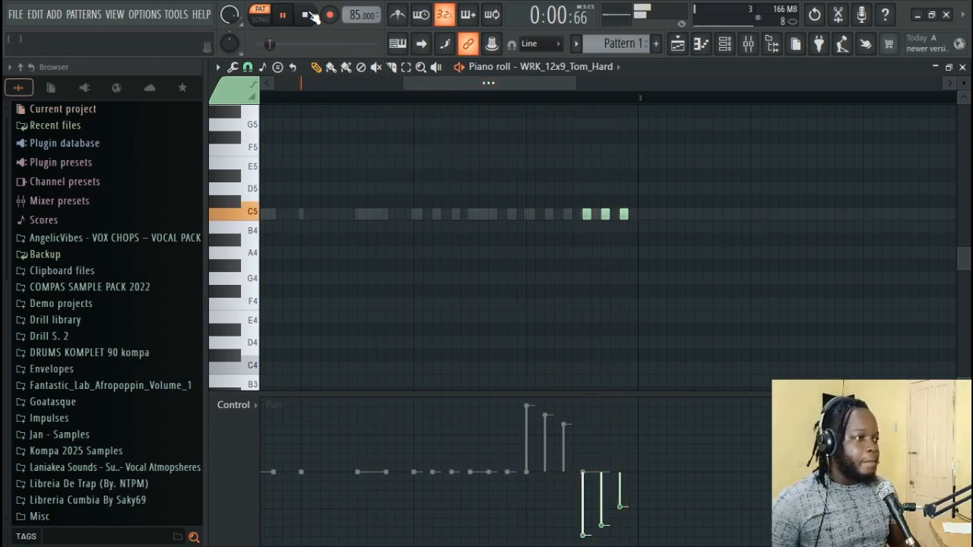
Delete the last two WRK_14x5_BirchSnr_Rim notes of the roll and audition the fill from step 9 of bar 2.
click(417, 99)
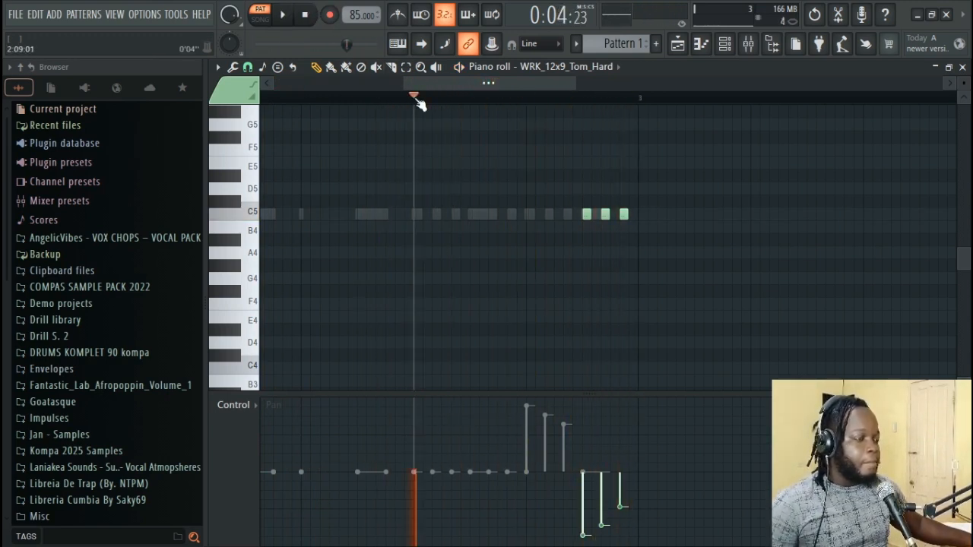
key(space)
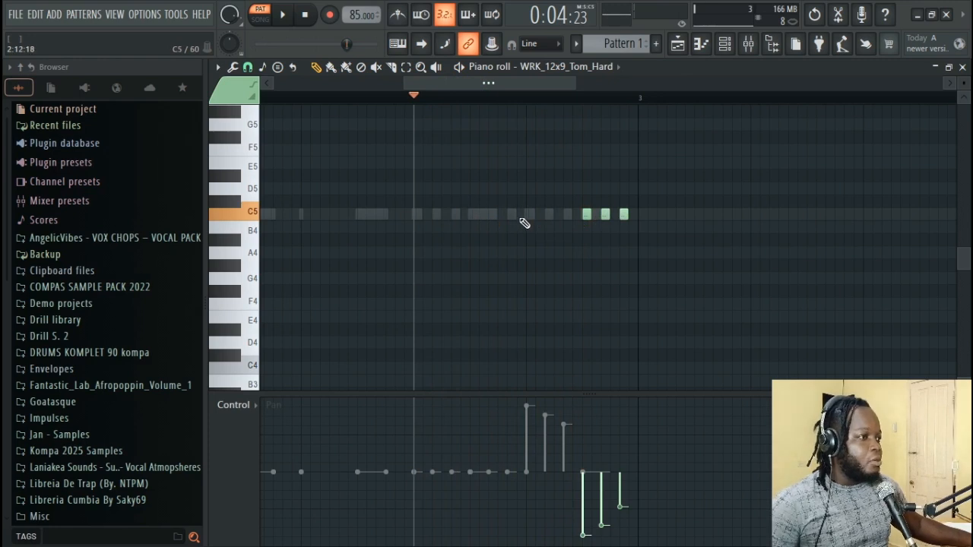
double_click(513, 215)
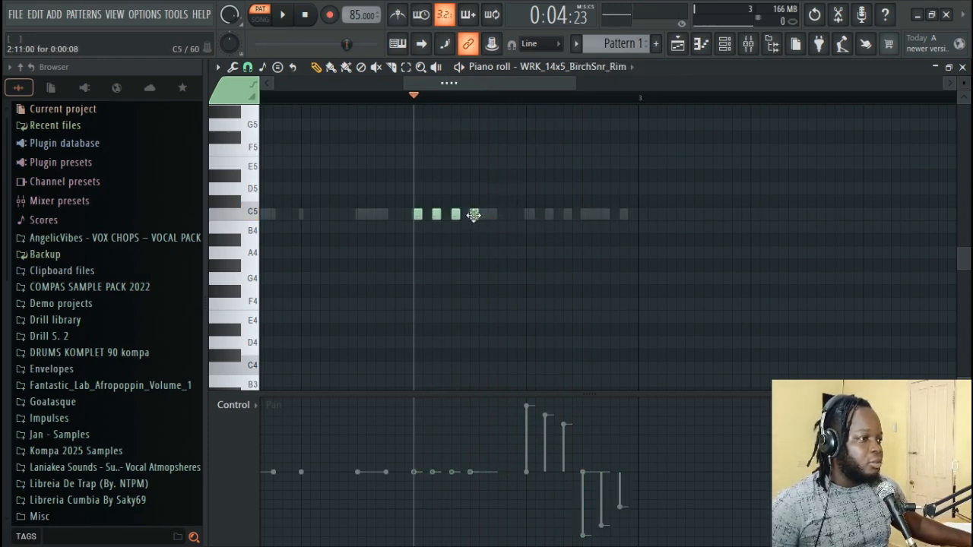
key(space)
key(space)
key(space)
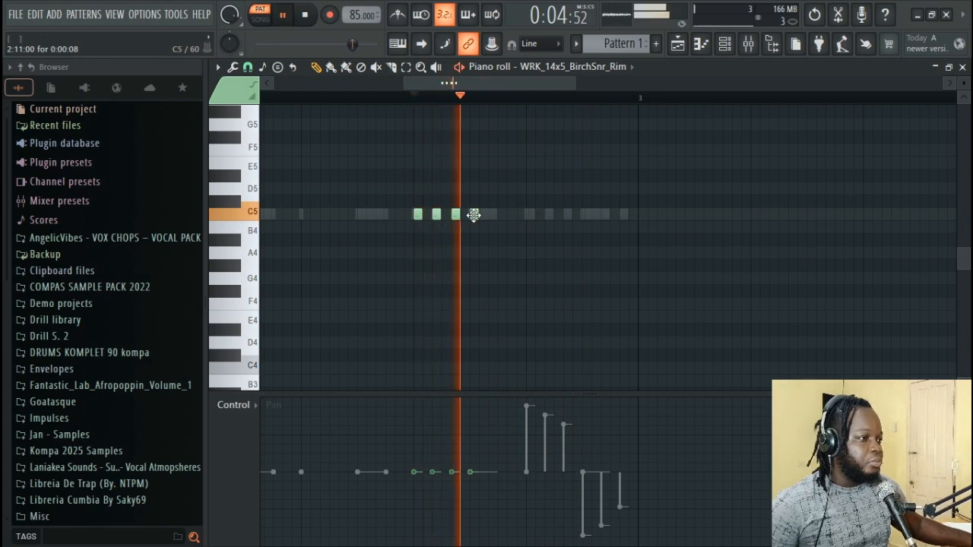
key(space)
key(space)
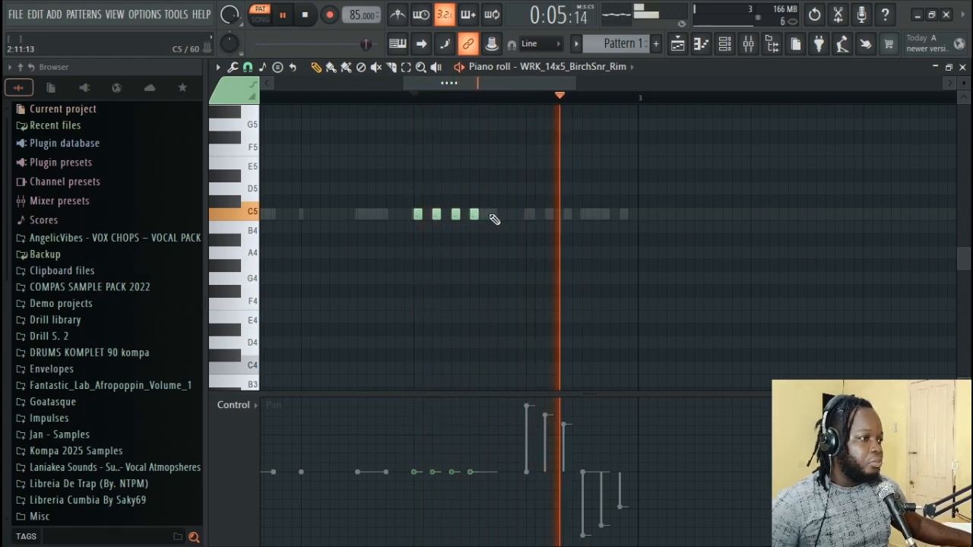
key(space)
Fill the two removed rim positions with third-step C5 notes on WRK_12x9_Tom_Hard, pan them left, the second further, and play the fill.
click(598, 65)
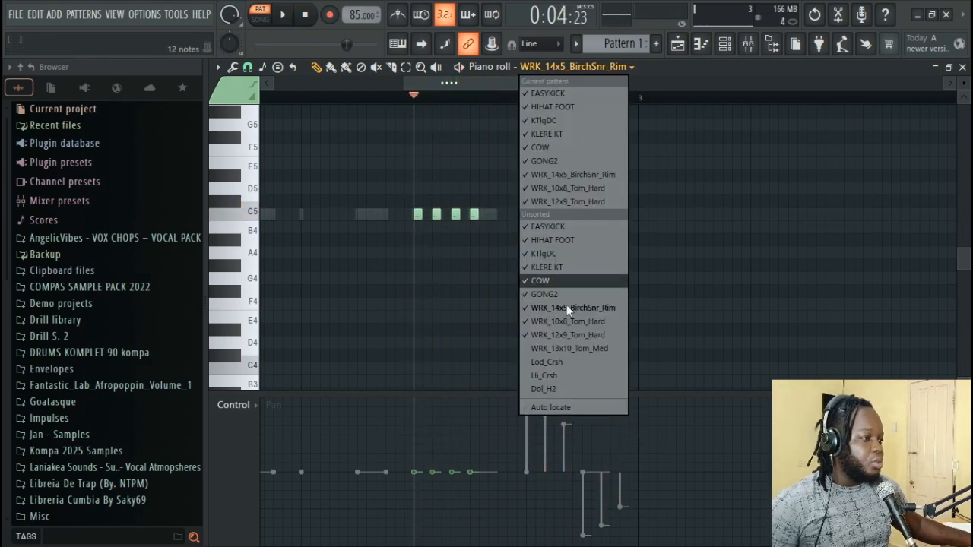
click(570, 334)
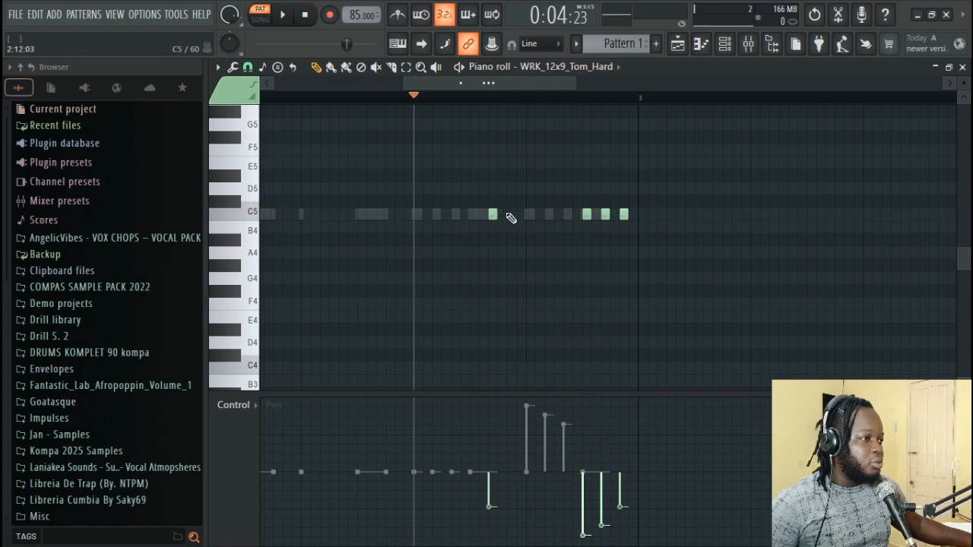
click(510, 215)
key(space)
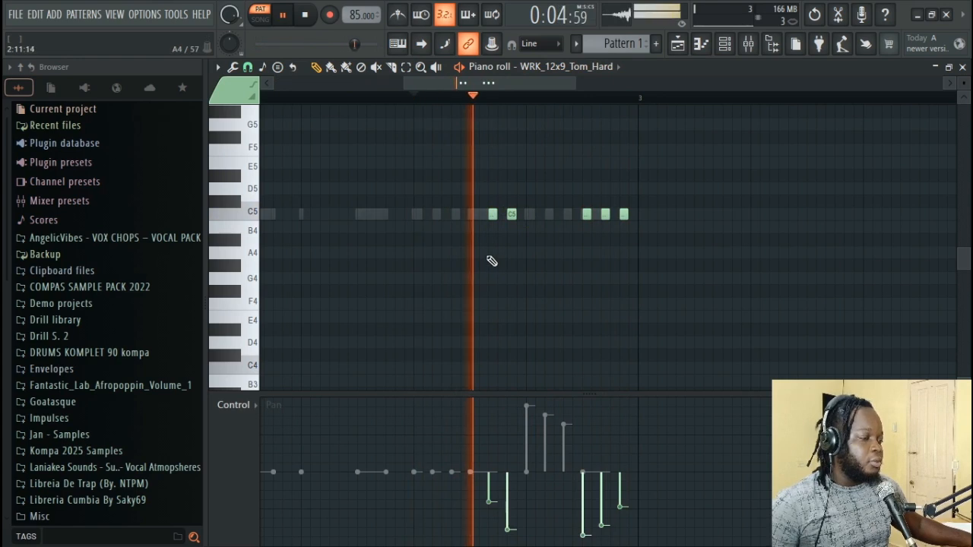
Stop playback, open the project's Save as options and cancel them, and play Pattern 1 from the start.
click(308, 15)
key(ctrl+s)
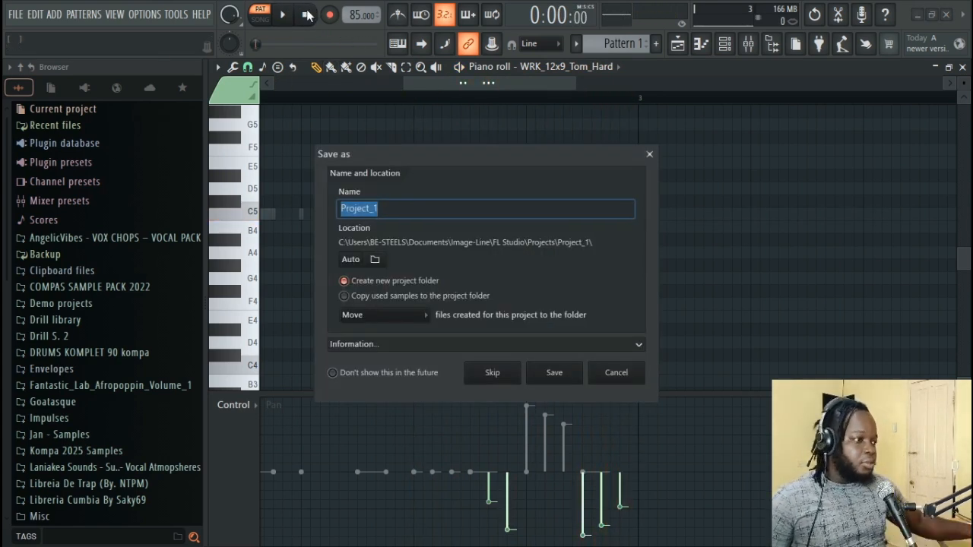
click(617, 372)
key(space)
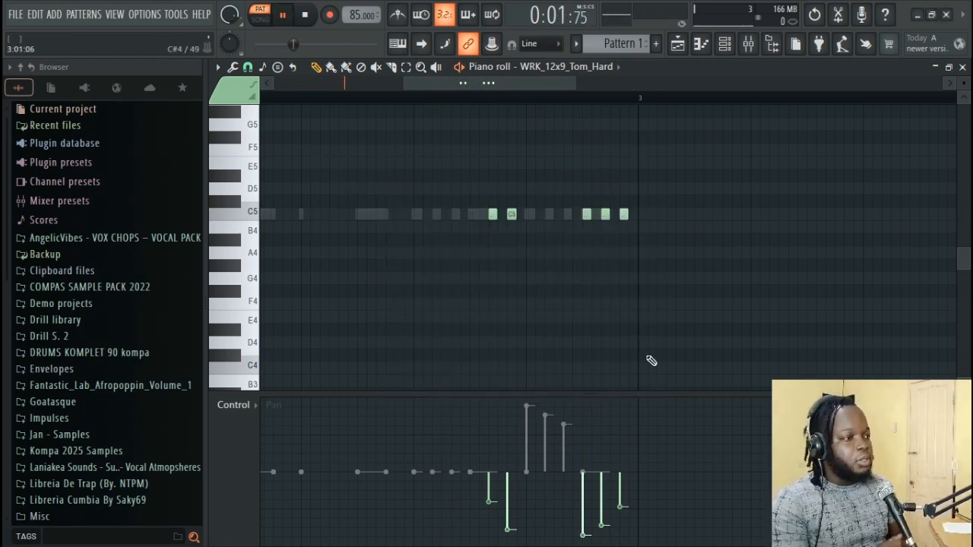